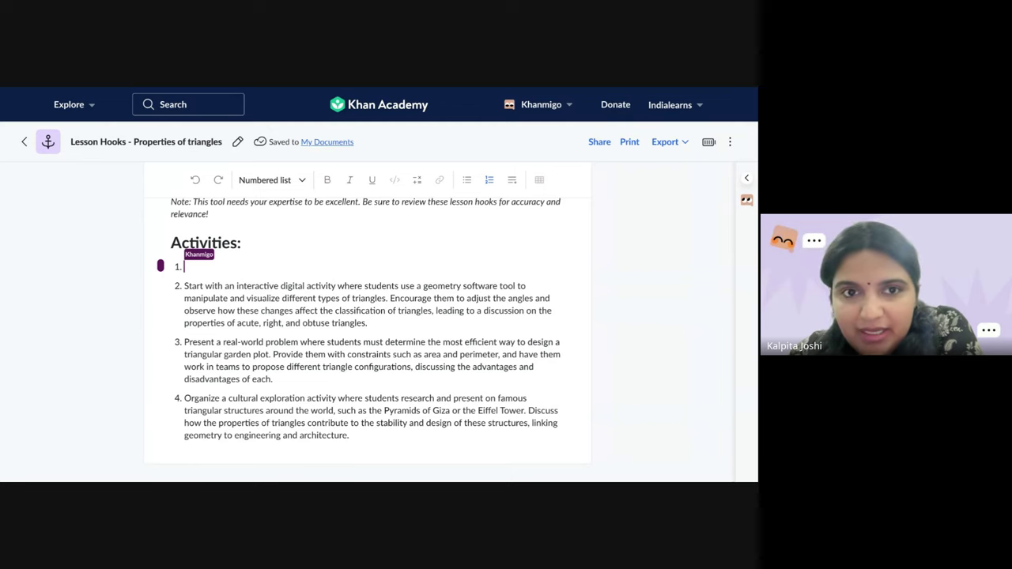
click(327, 142)
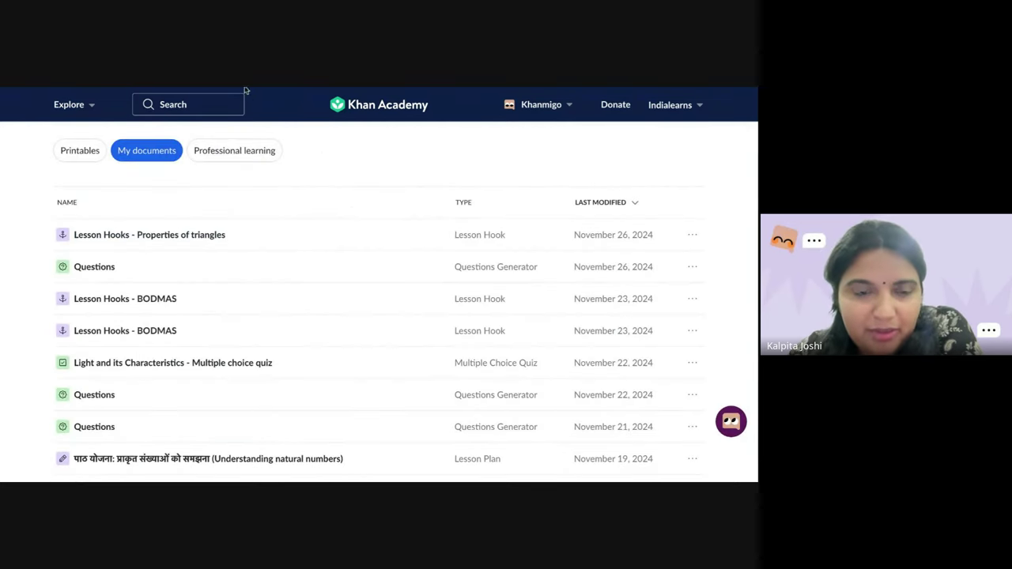
scroll(377, 261, down, 1)
scroll(372, 233, up, 2)
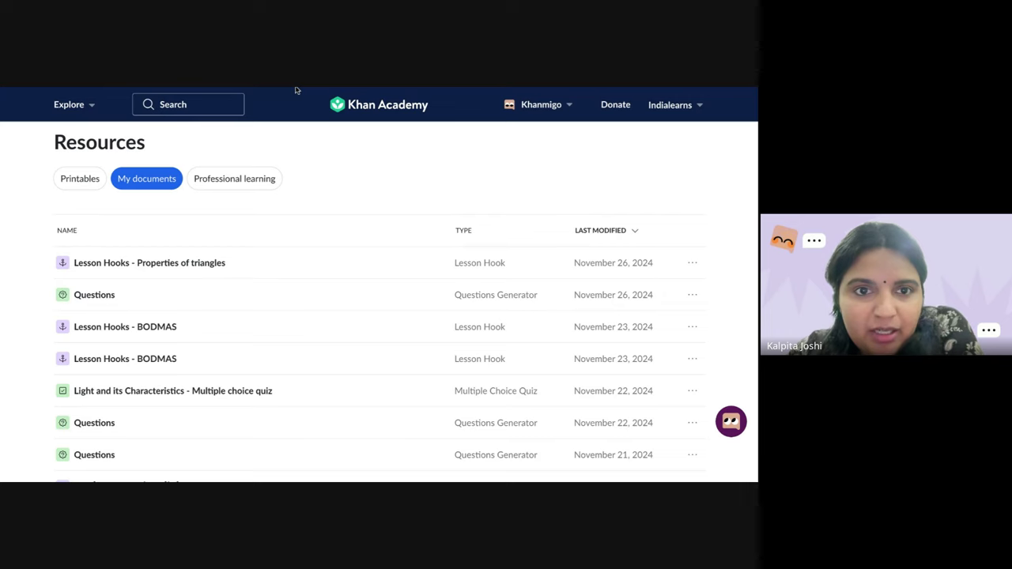
key(alt+Left)
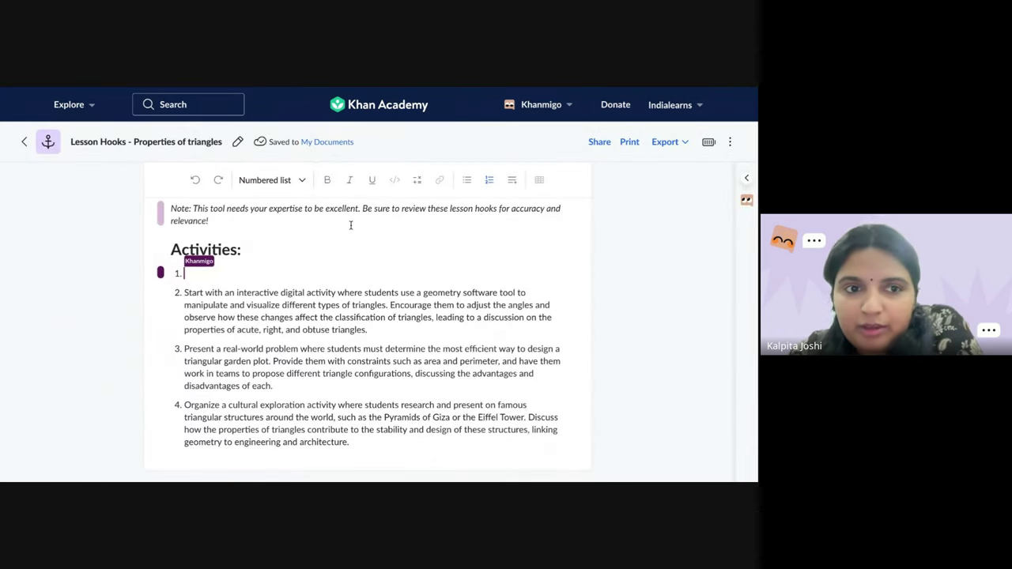
scroll(350, 226, up, 2)
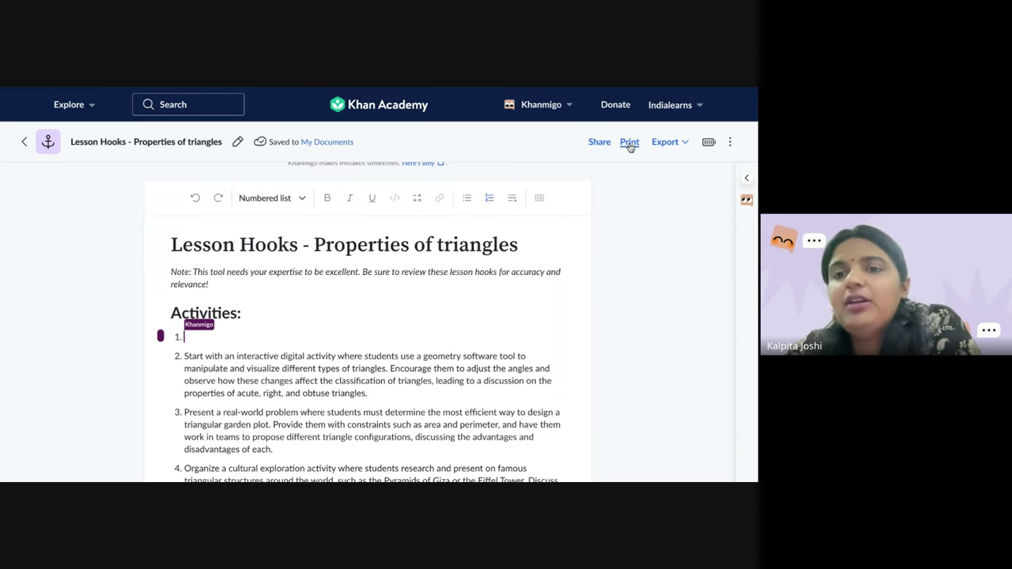
click(600, 142)
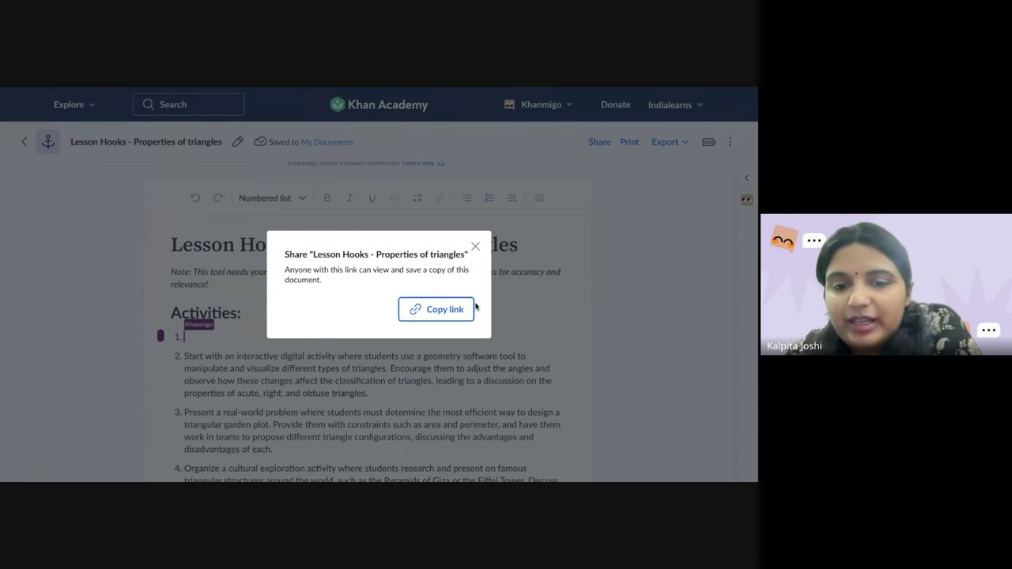
click(475, 247)
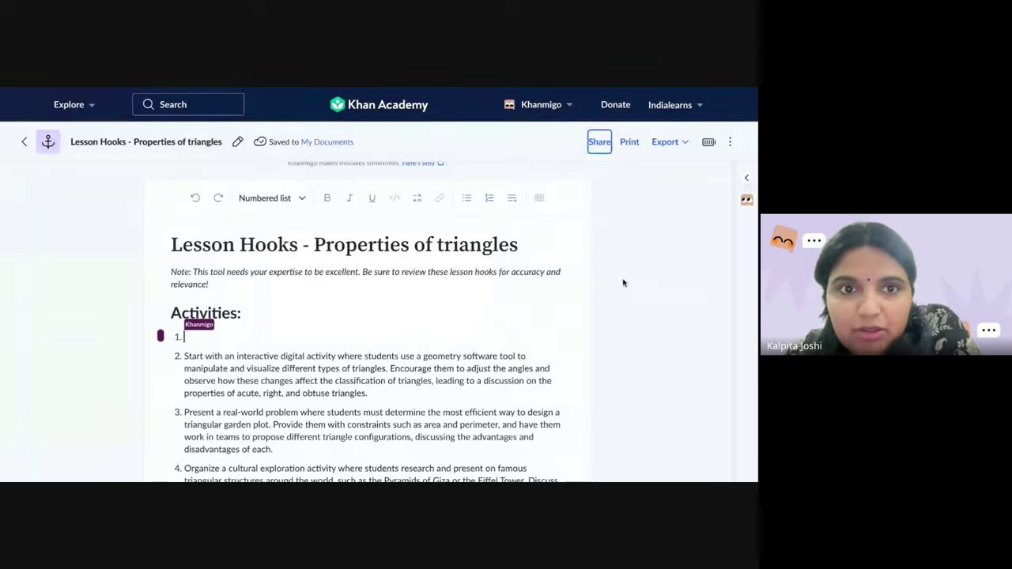
click(502, 219)
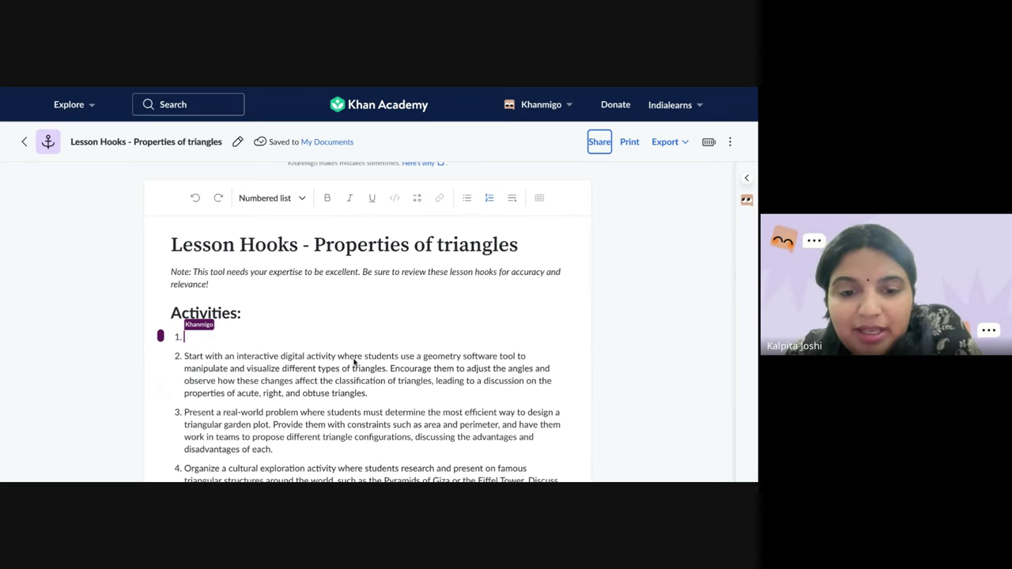
scroll(353, 362, down, 2)
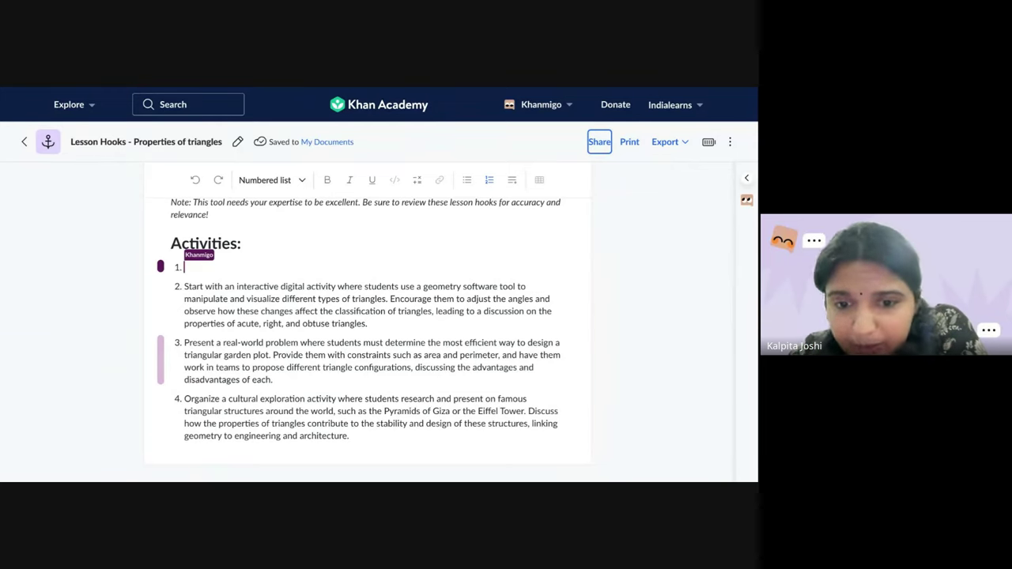
scroll(368, 332, down, 1)
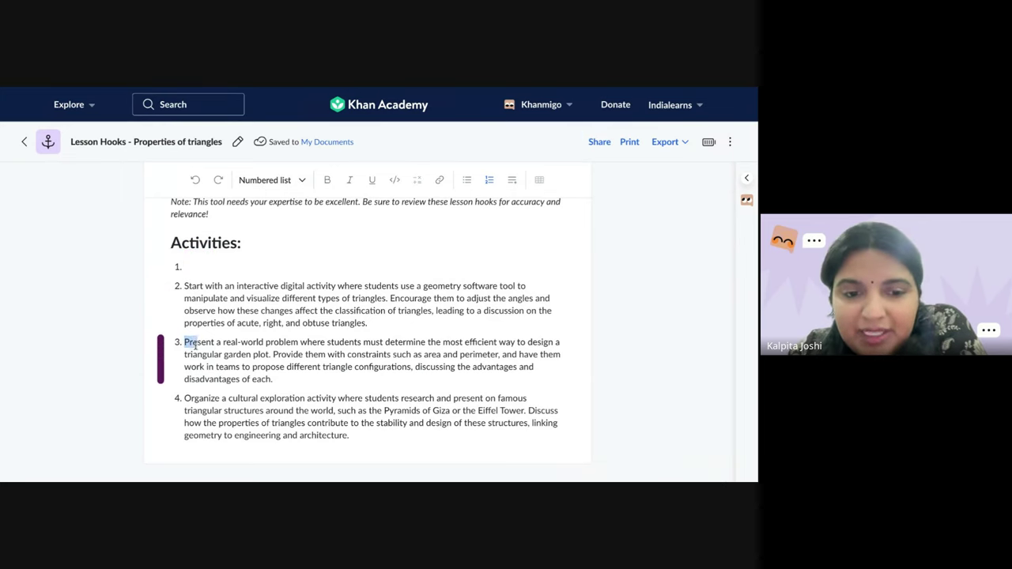
Select activity 3's triangular garden-plot text and have Khanmigo discuss it in the side chat.
drag(184, 342, 281, 377)
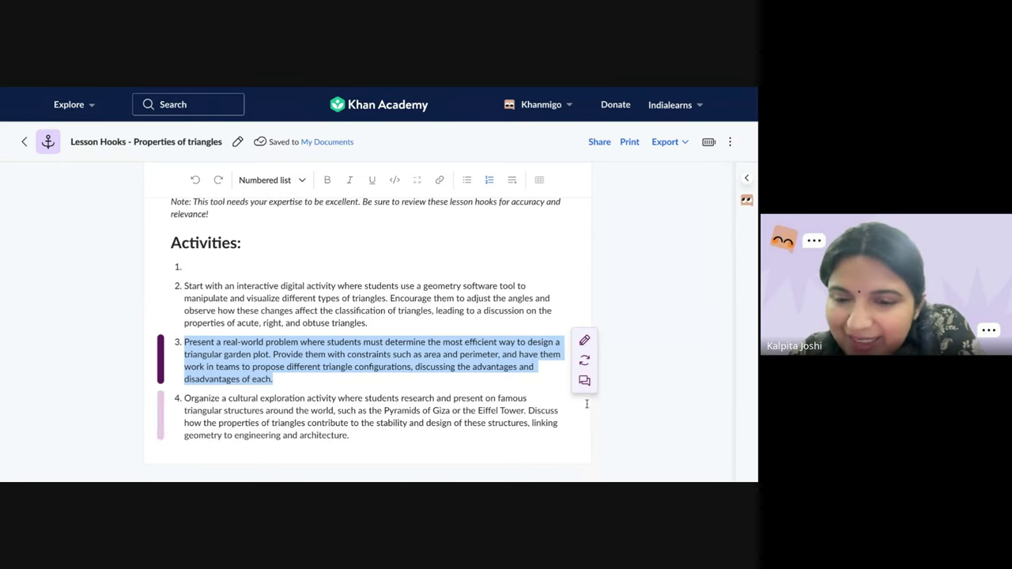
click(584, 380)
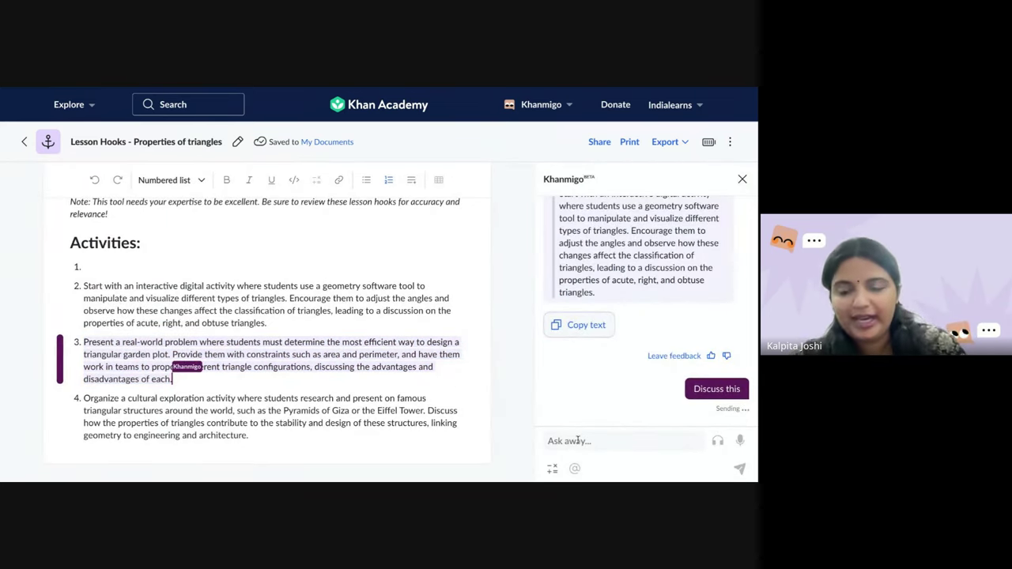
click(577, 441)
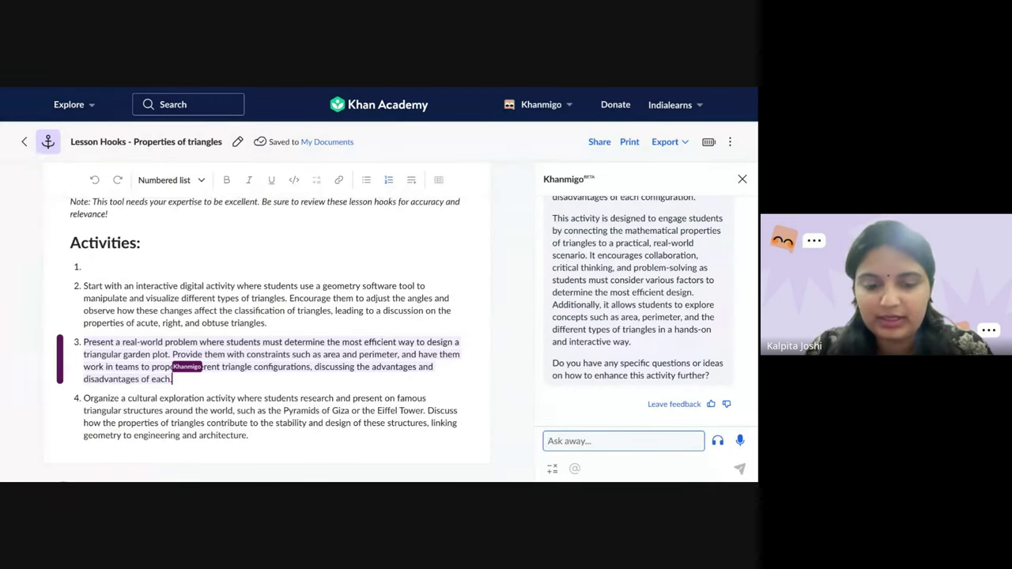
Ask Khanmigo for exact step-by-step student instructions that fit a 15-minute activity.
text(giv)
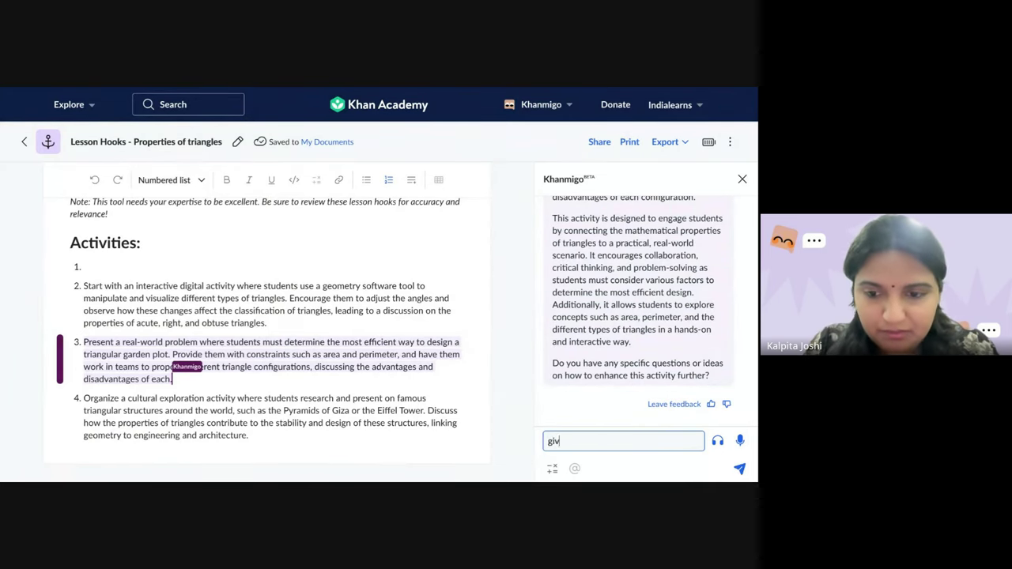
text(e me exact )
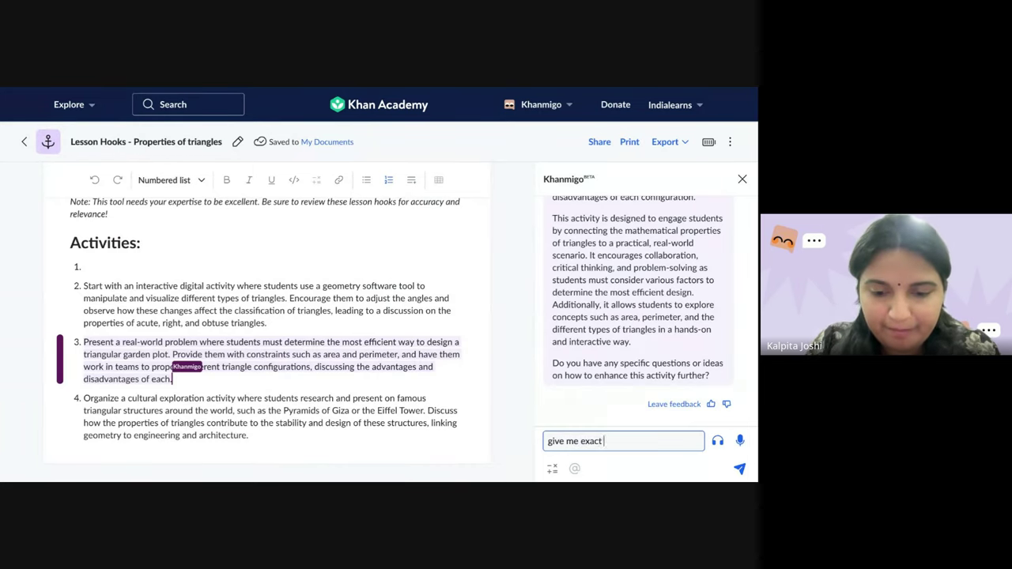
text(instructions s)
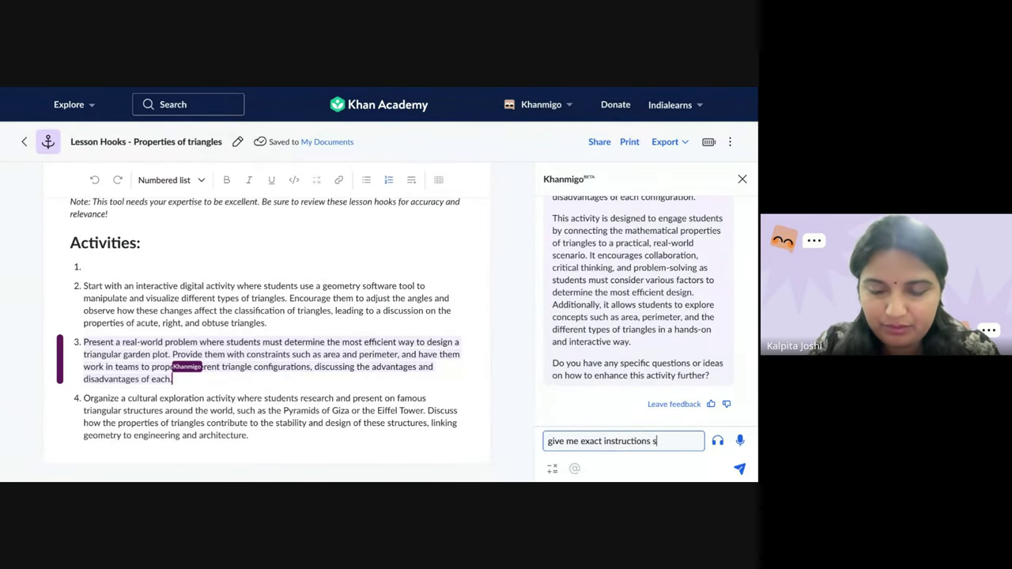
text(tep by step whih)
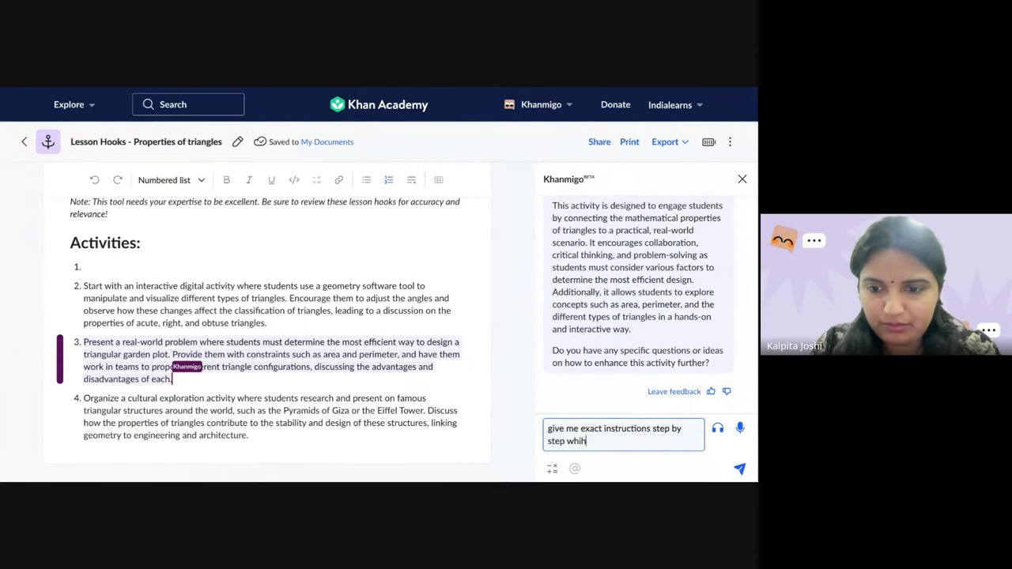
key(BackSpace)
text(c)
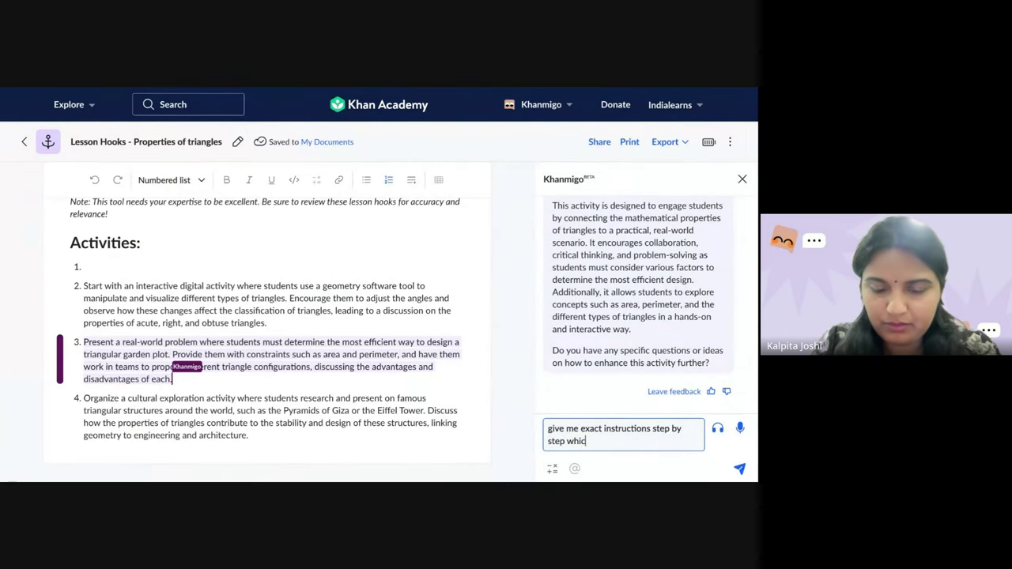
text(h I can )
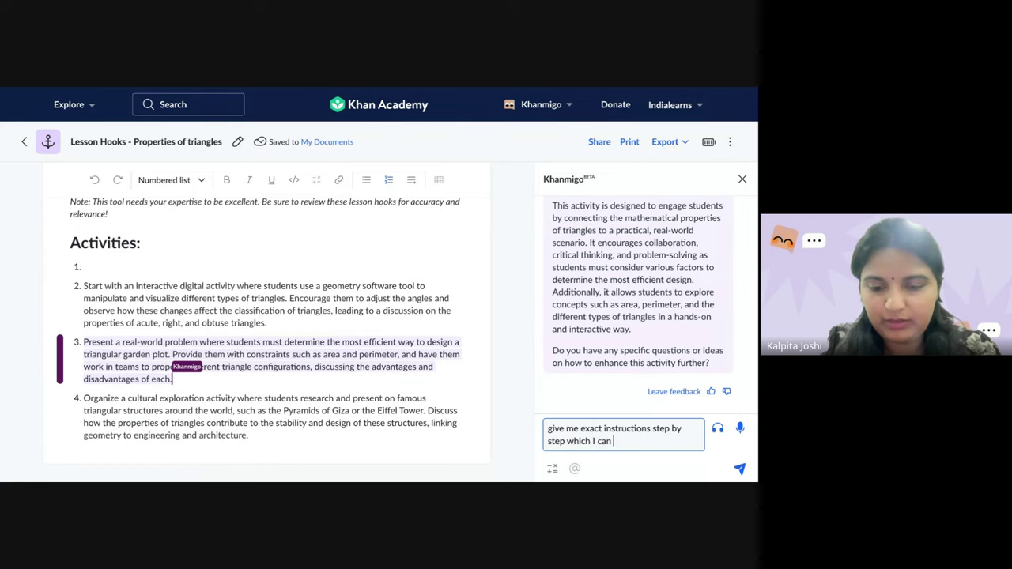
text(give my student)
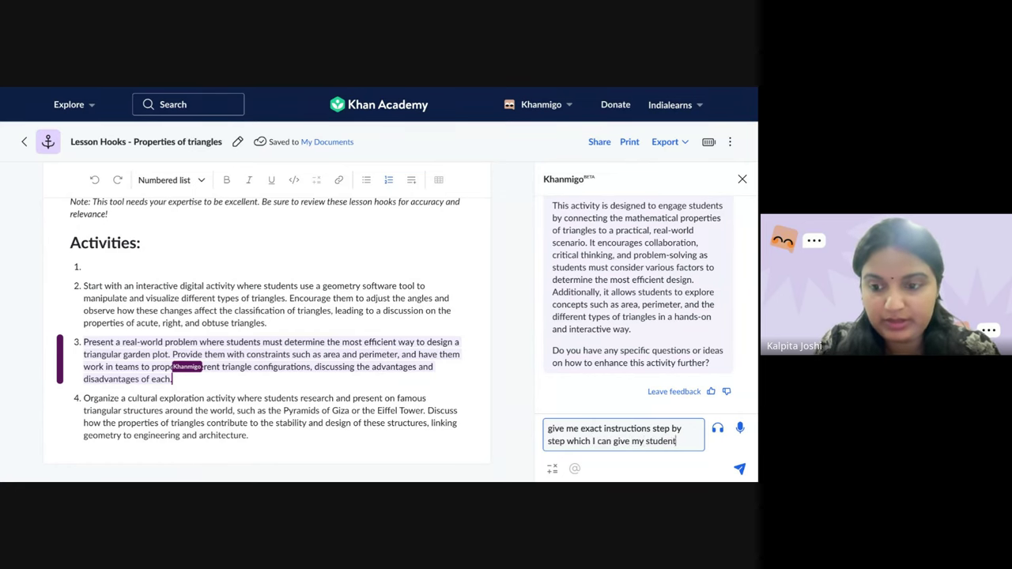
text(s. I only ha)
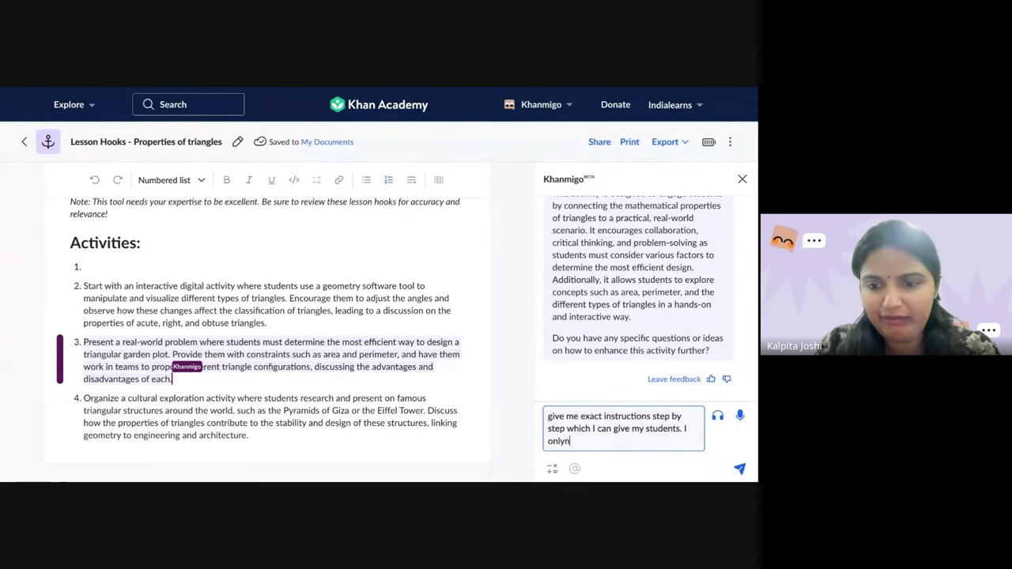
text(ve )
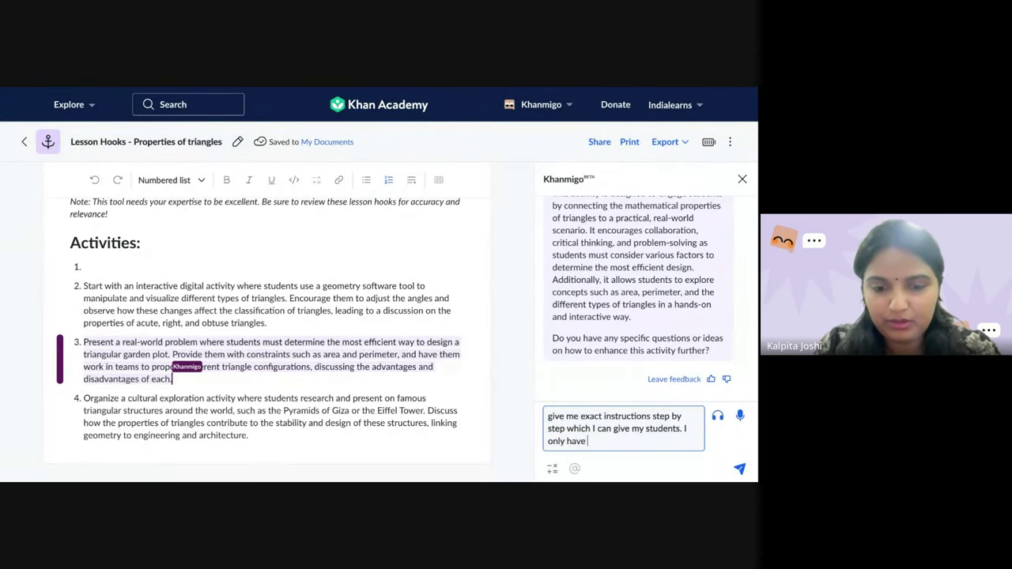
text(15 minutes fo)
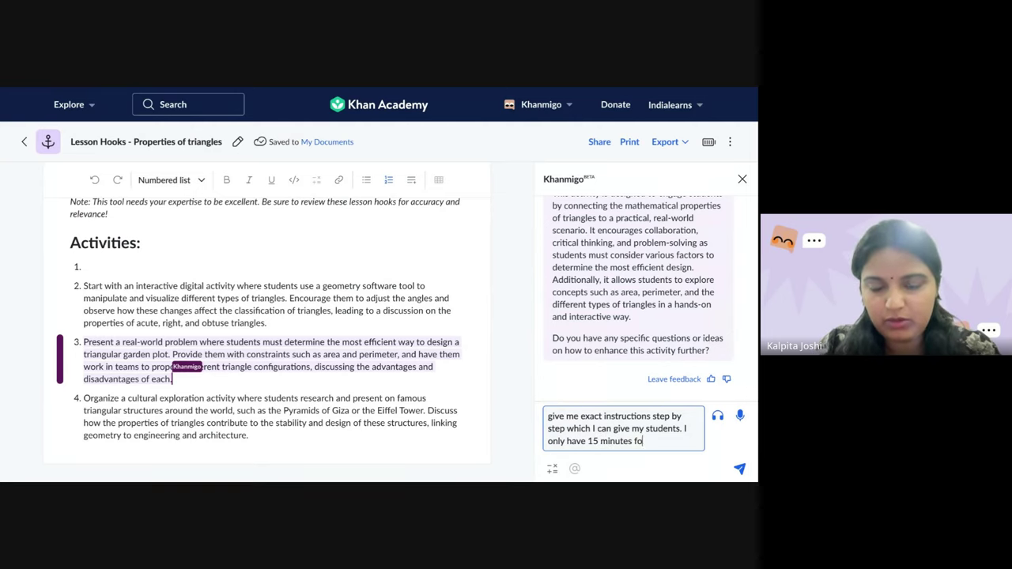
text(r this activity)
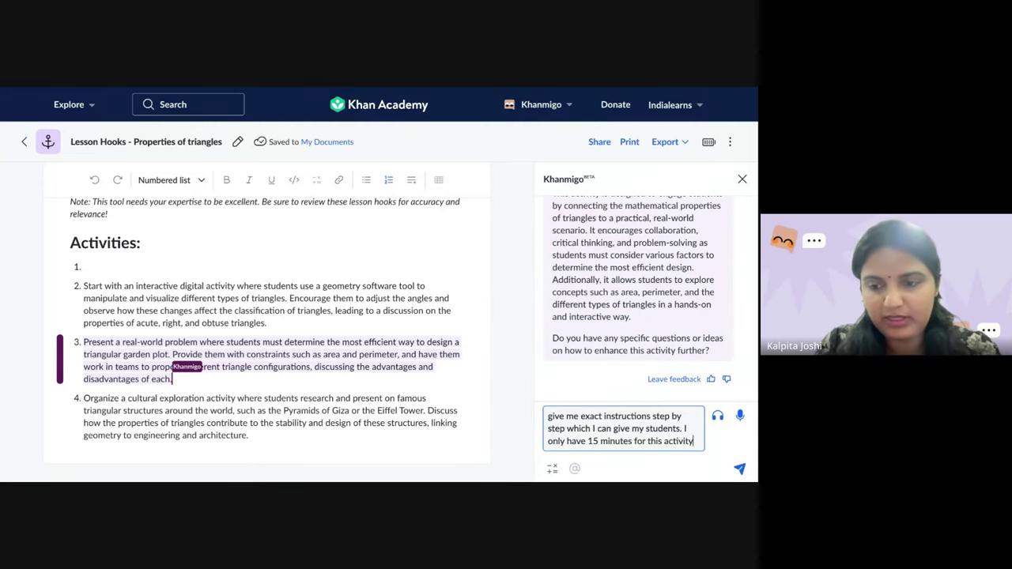
key(Return)
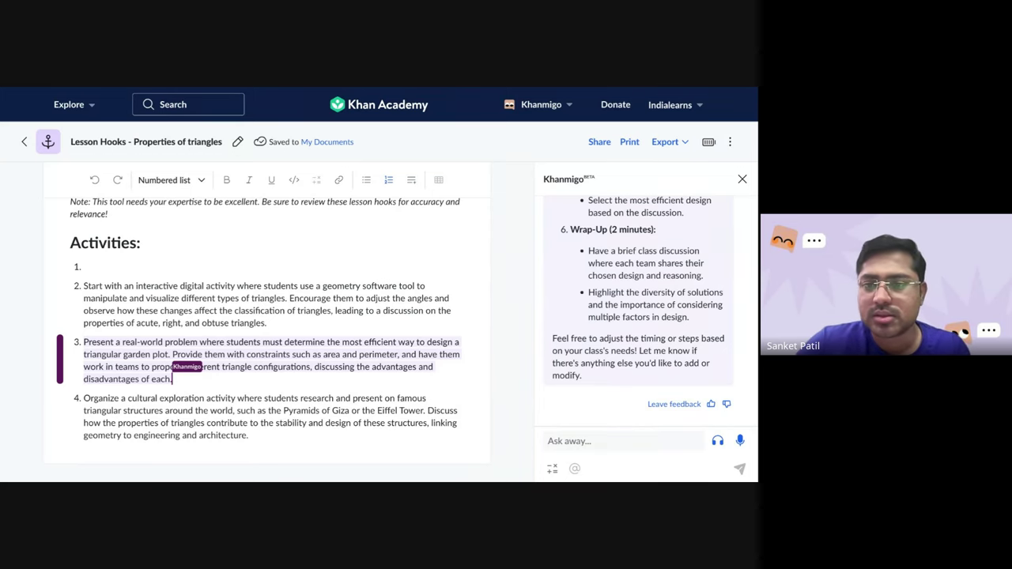
Scroll through Khanmigo's timed garden-plot plan, down to the 2-minute wrap-up discussion.
scroll(624, 305, up, 3)
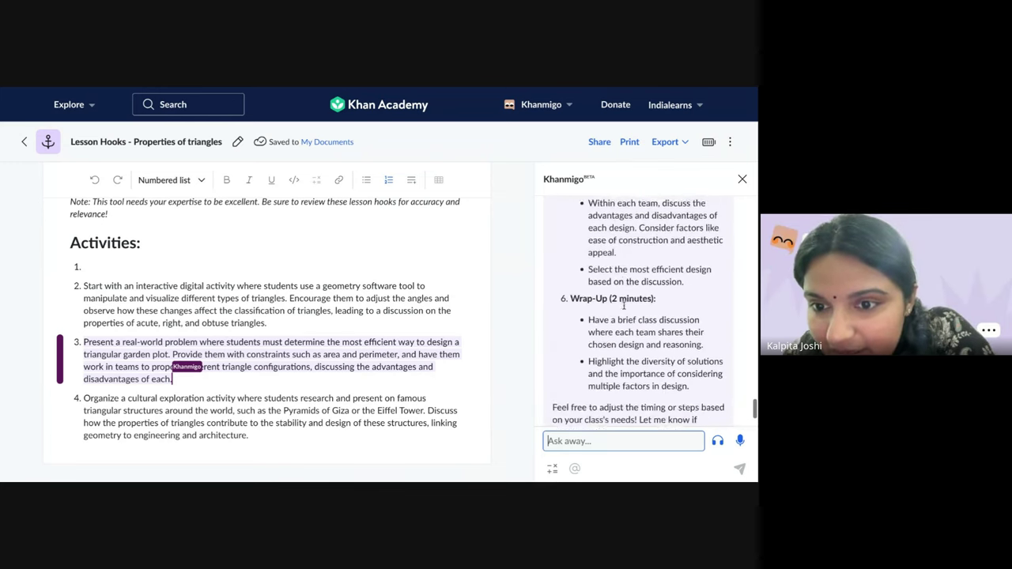
scroll(624, 305, up, 5)
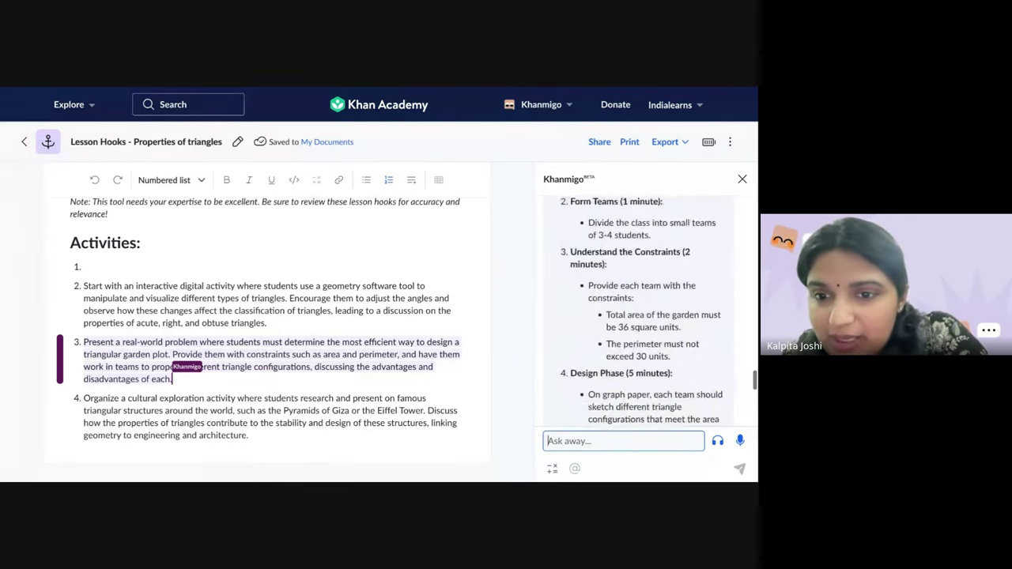
scroll(641, 310, up, 4)
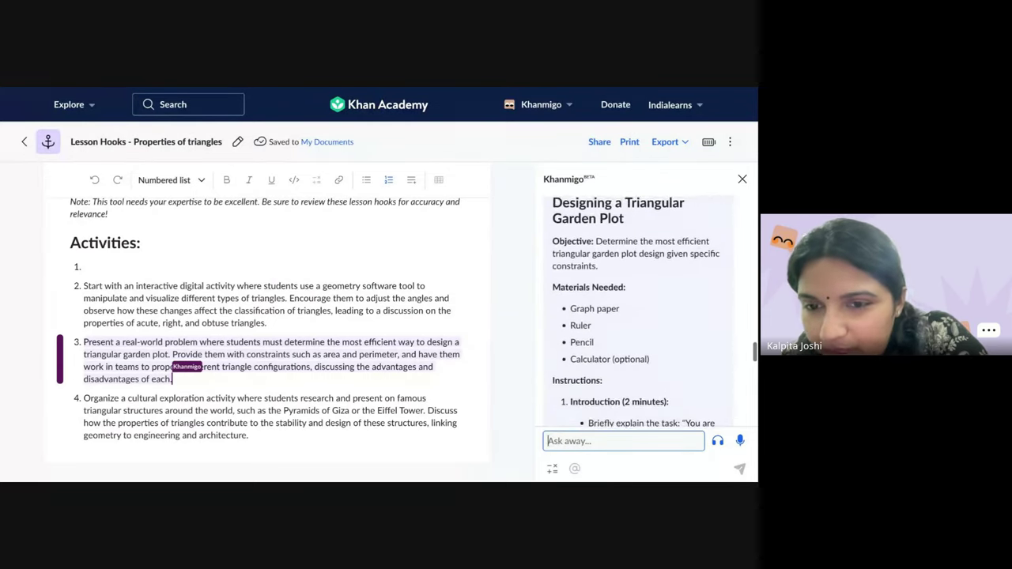
scroll(637, 308, up, 3)
scroll(637, 309, down, 5)
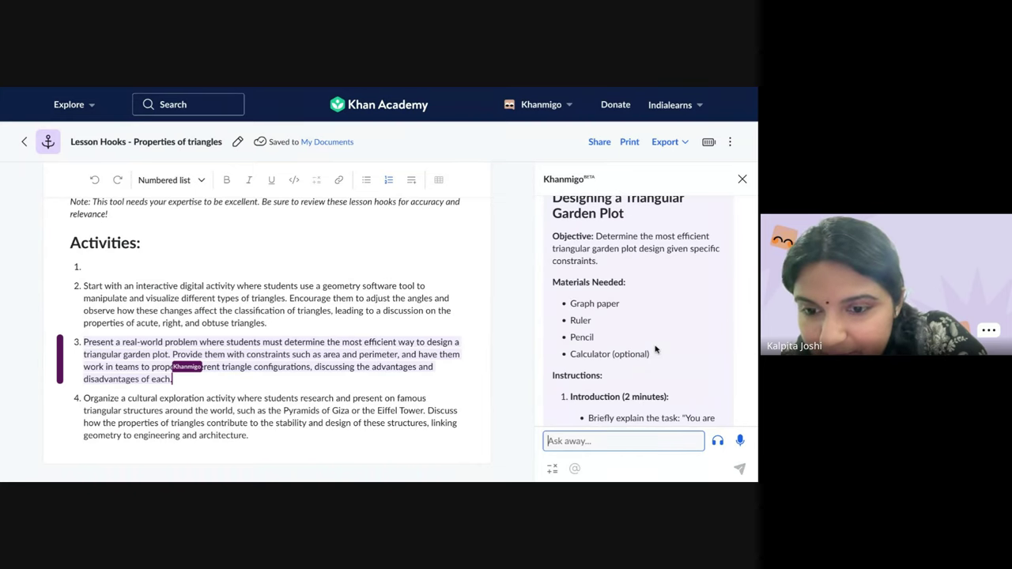
scroll(655, 349, down, 3)
scroll(654, 349, down, 1)
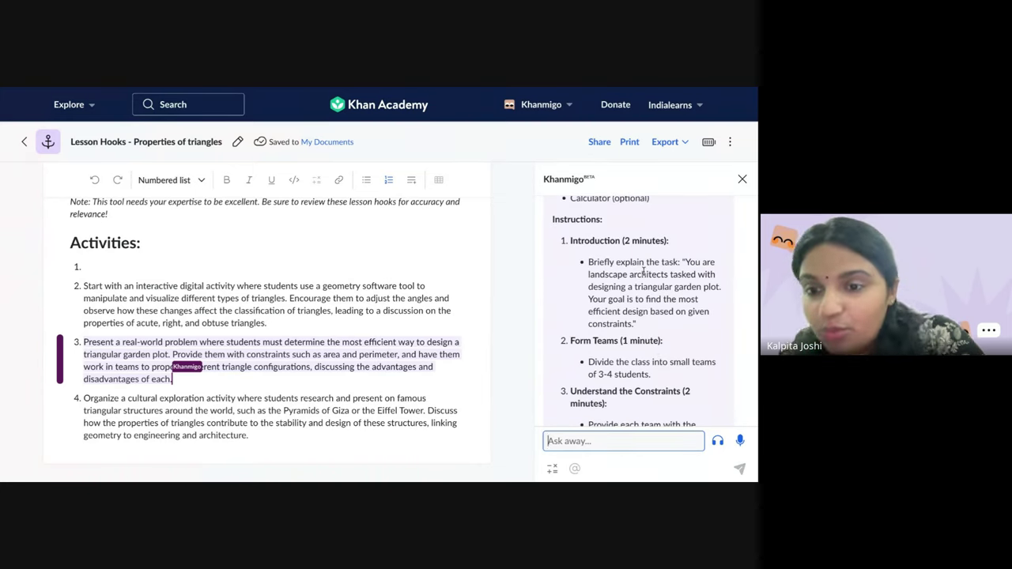
scroll(643, 272, down, 5)
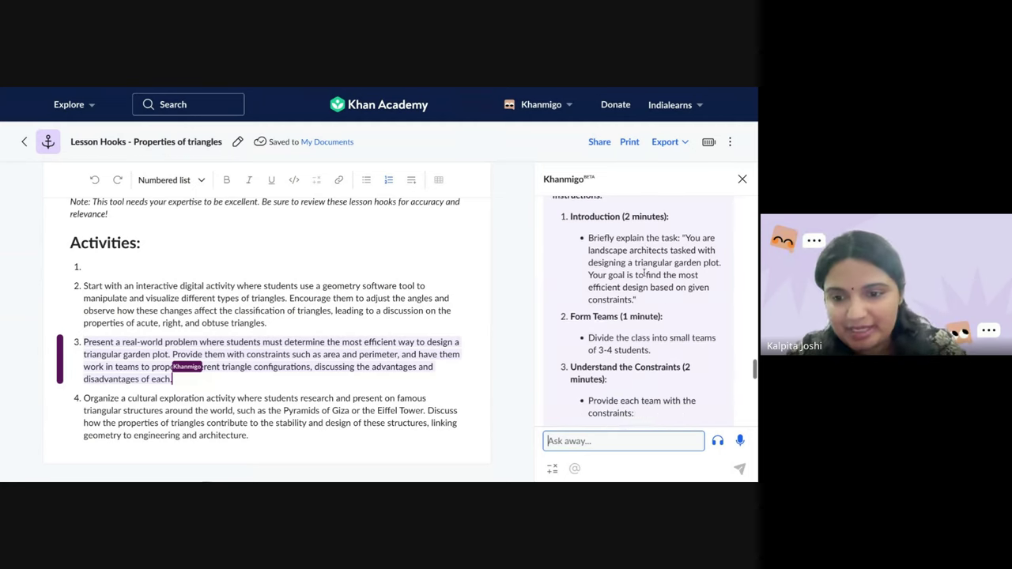
scroll(642, 311, down, 3)
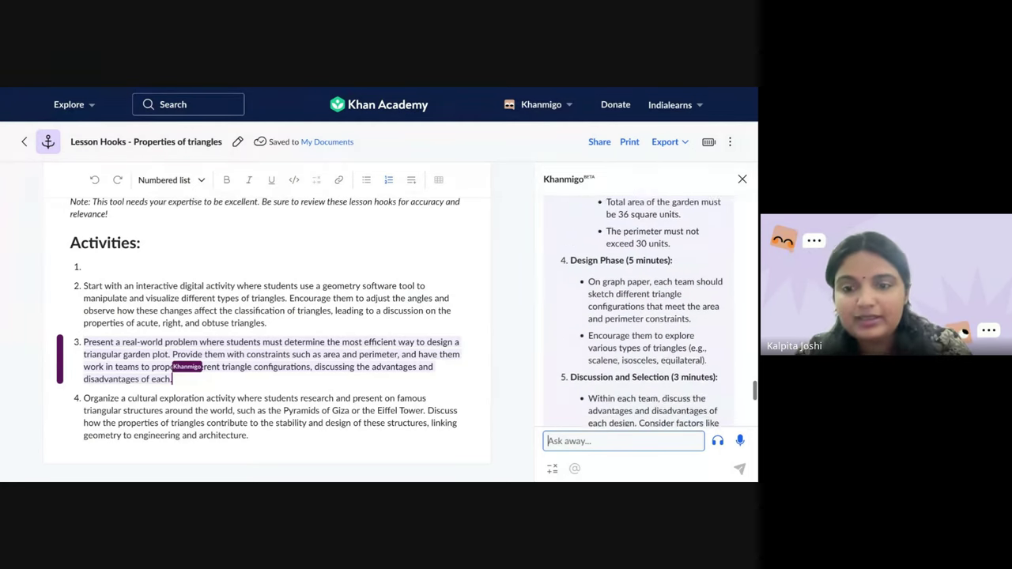
scroll(709, 215, down, 5)
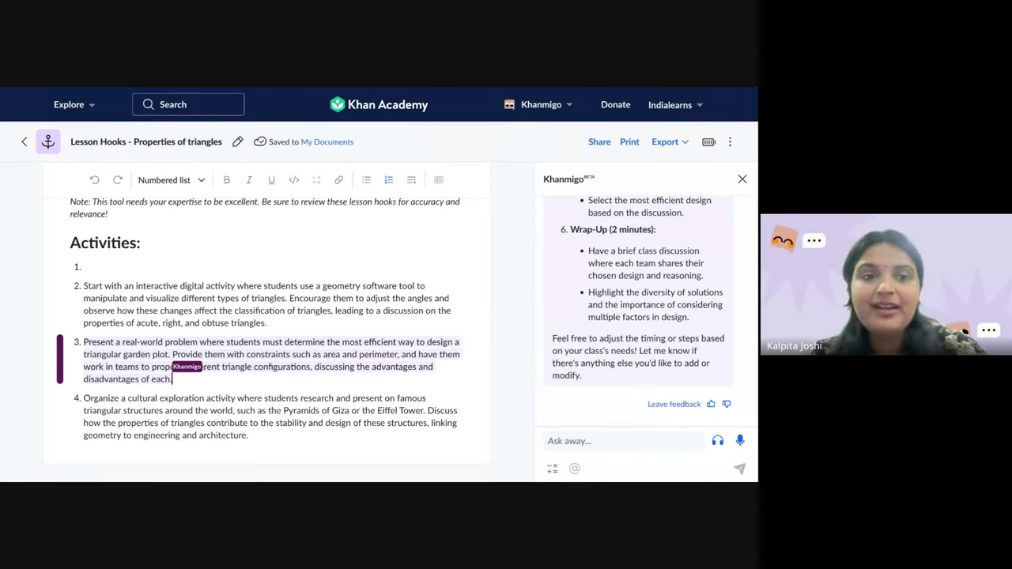
Advance to the slide showing the 7th-grade BODMAS Lesson Hook form and its generated hooks.
click(569, 441)
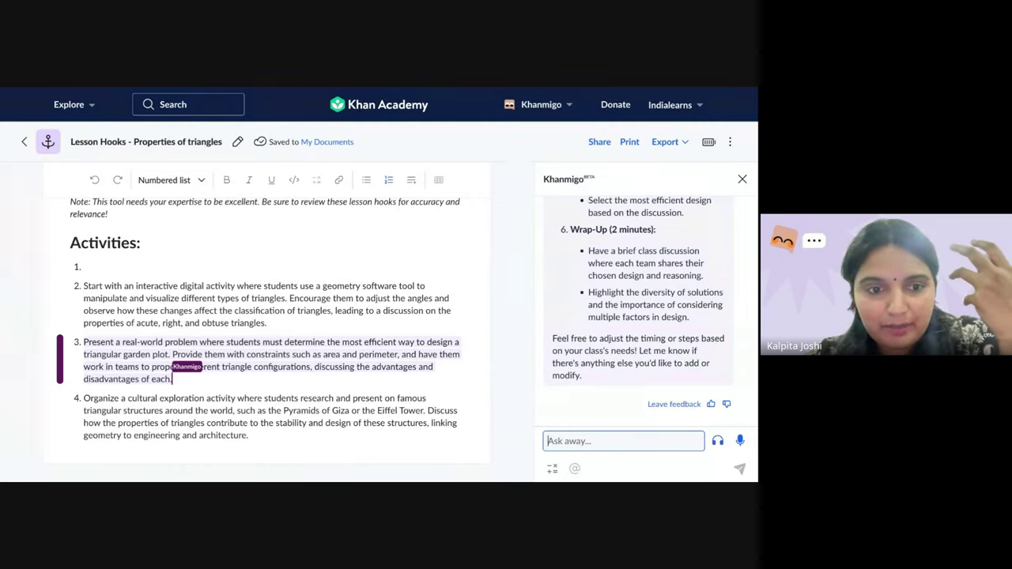
click(619, 341)
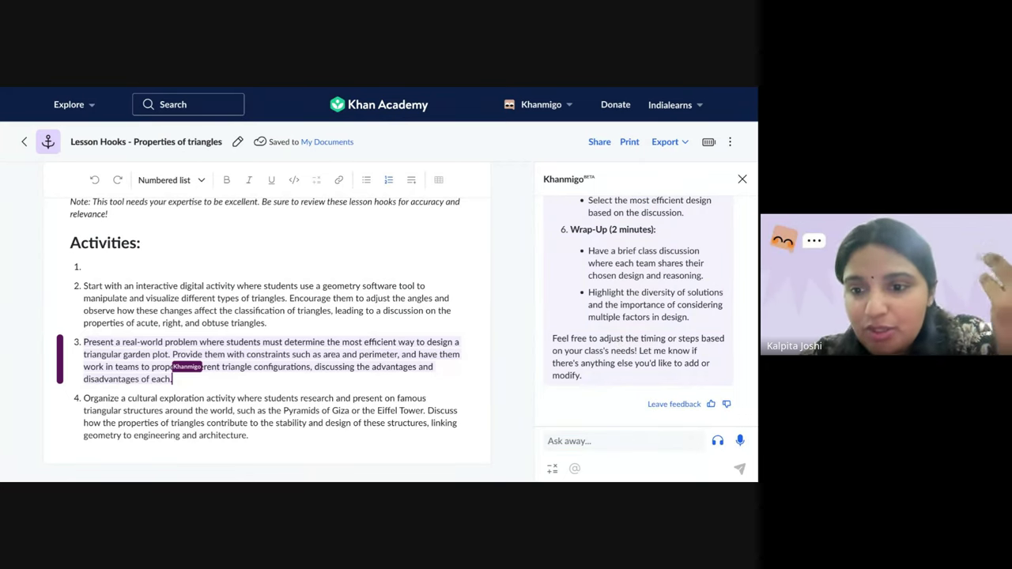
click(623, 440)
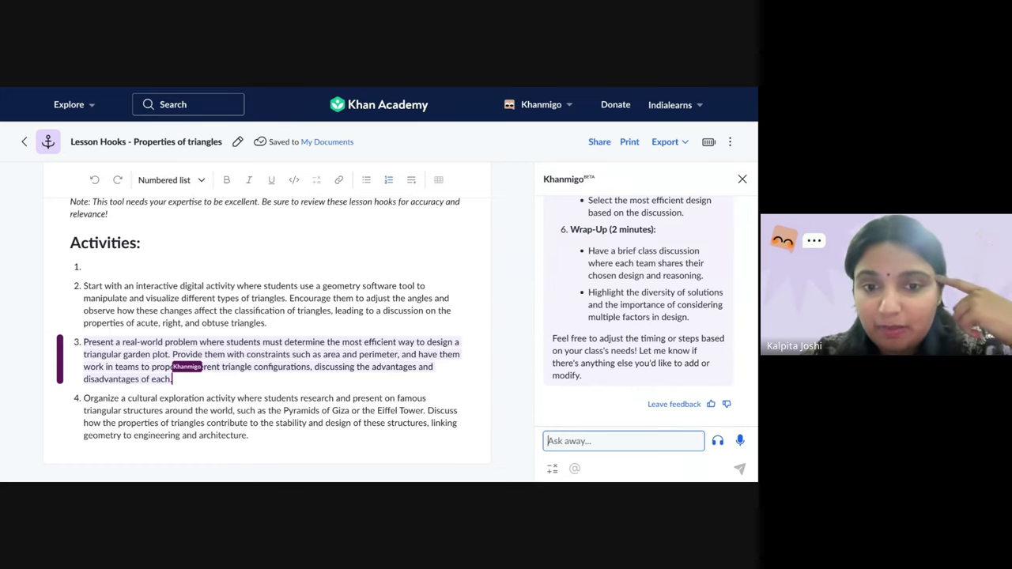
click(745, 184)
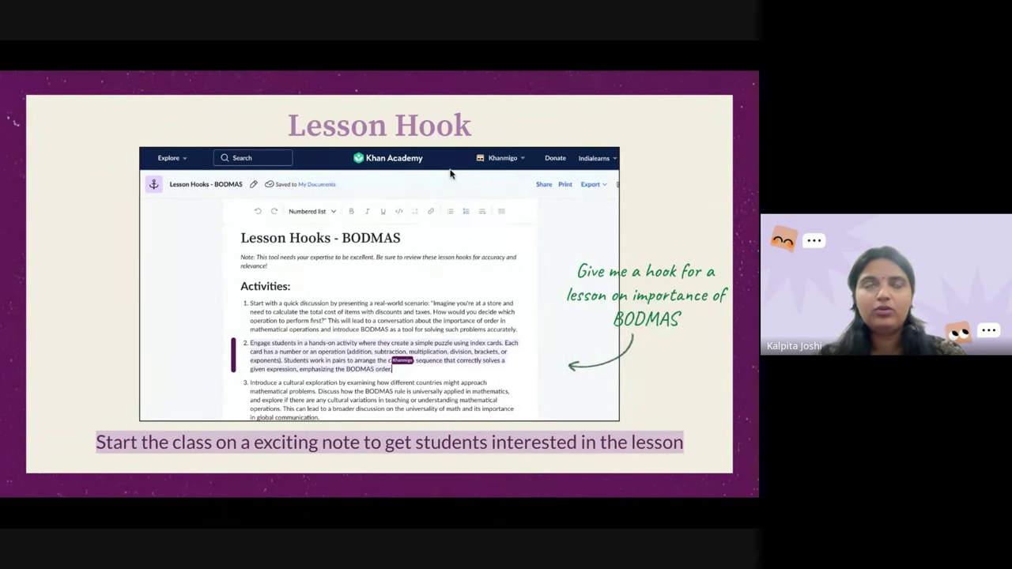
key(Right)
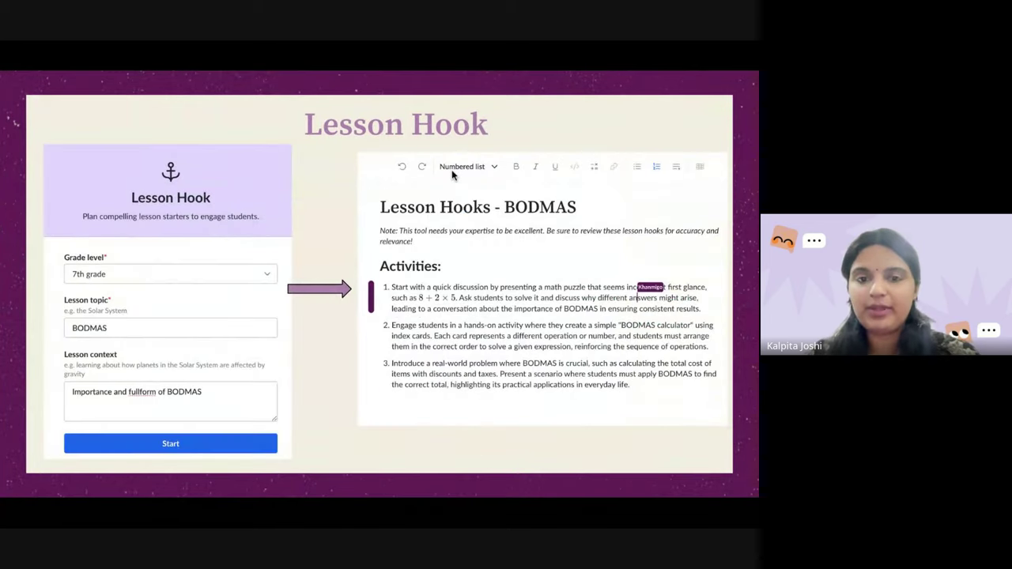
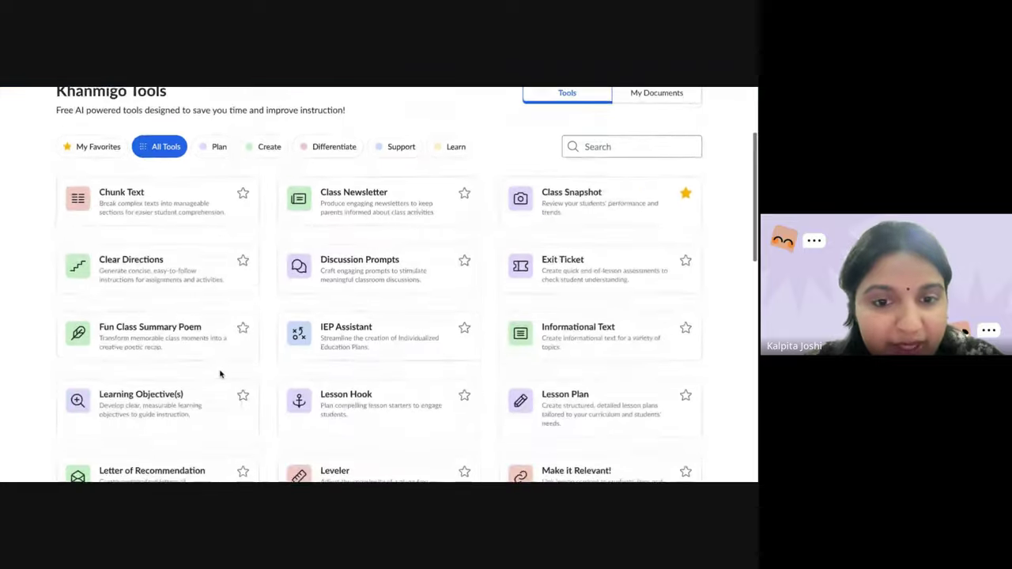
scroll(331, 374, down, 1)
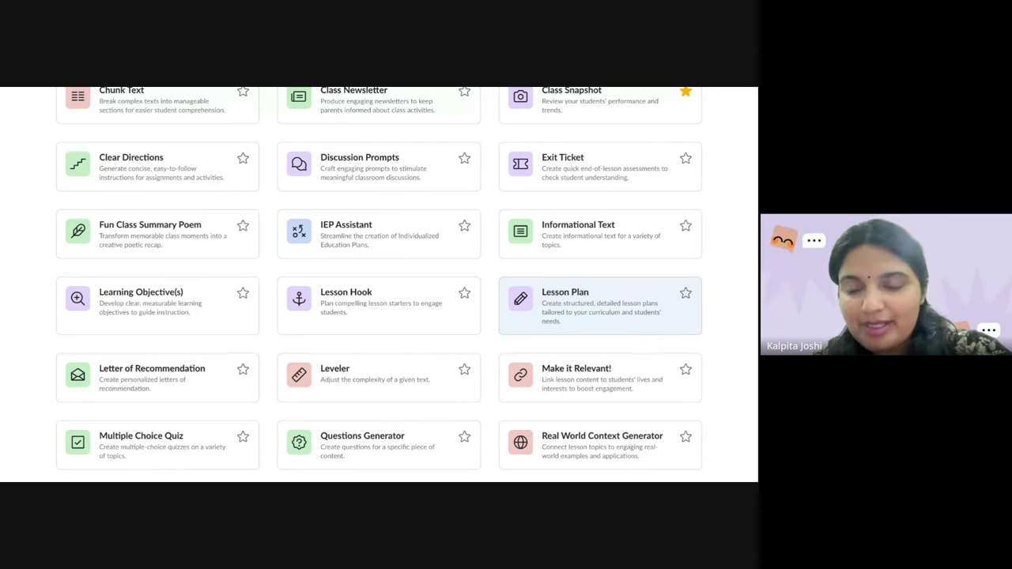
Open the Lesson Plan card from the Khanmigo Tools grid.
click(599, 305)
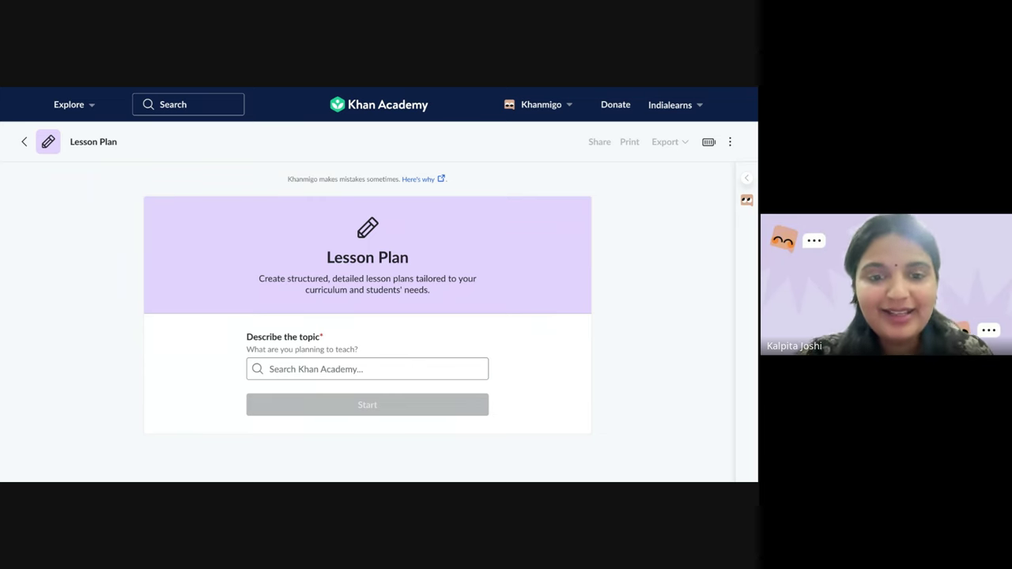
Search 'pythogoras the', choose the Pythagoras theorem suggestion, and generate the lesson plan.
click(441, 369)
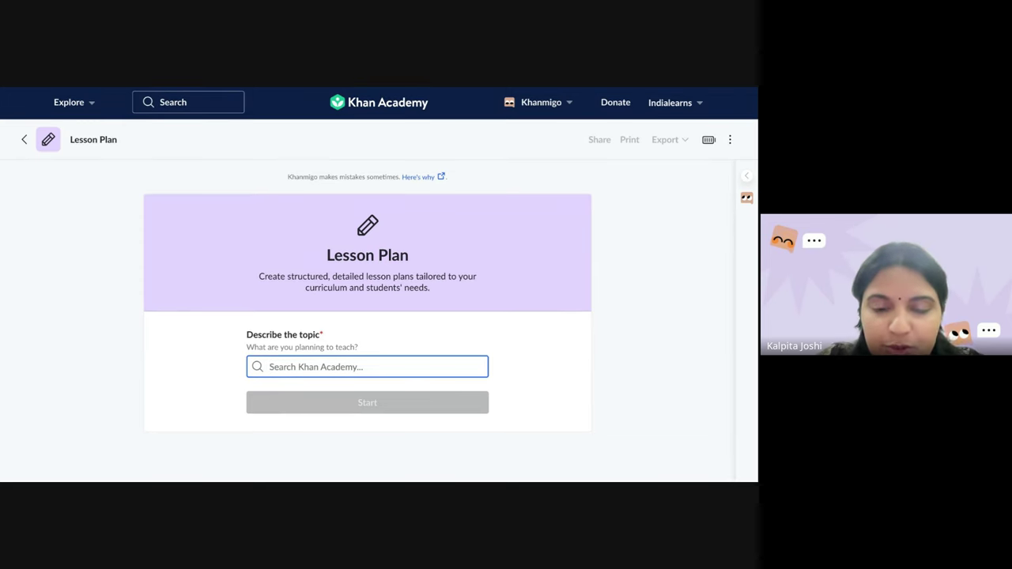
text(pytho)
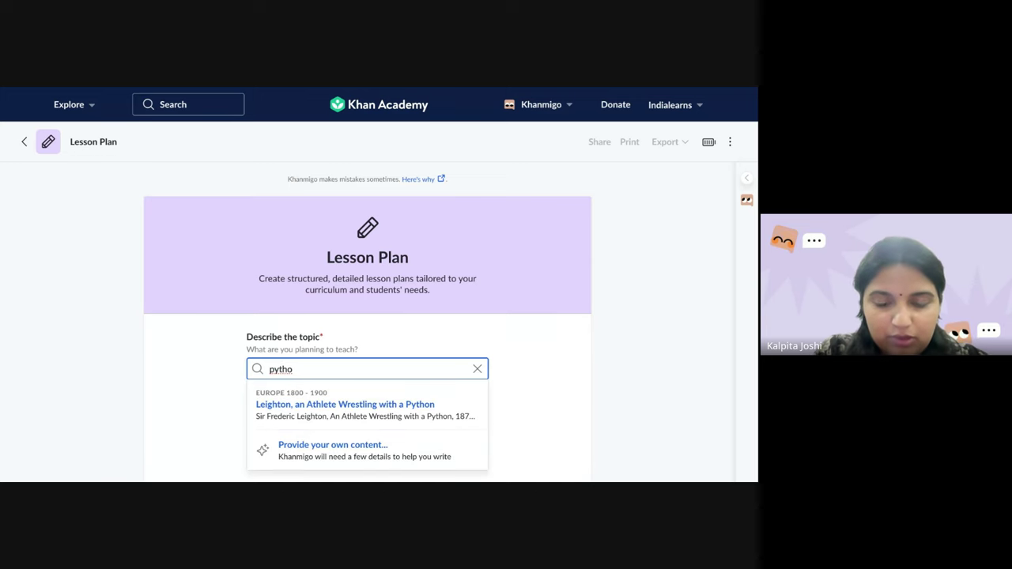
text(goras the)
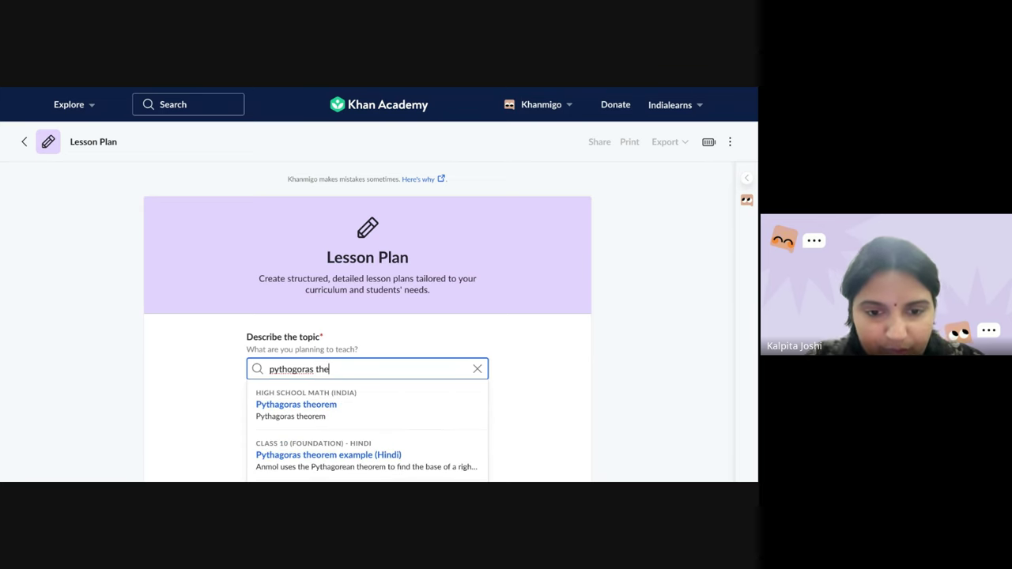
scroll(438, 393, down, 1)
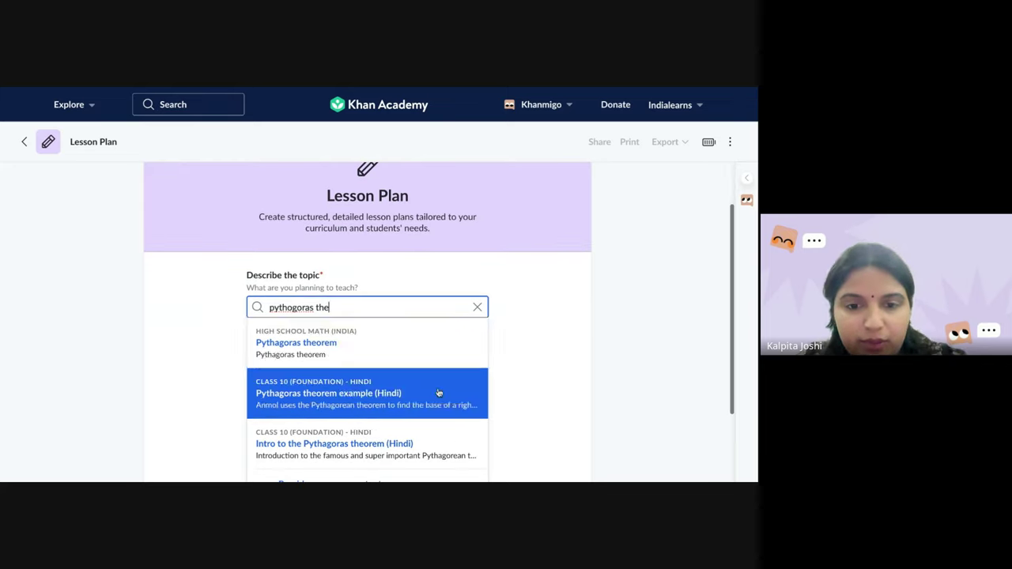
scroll(390, 364, down, 1)
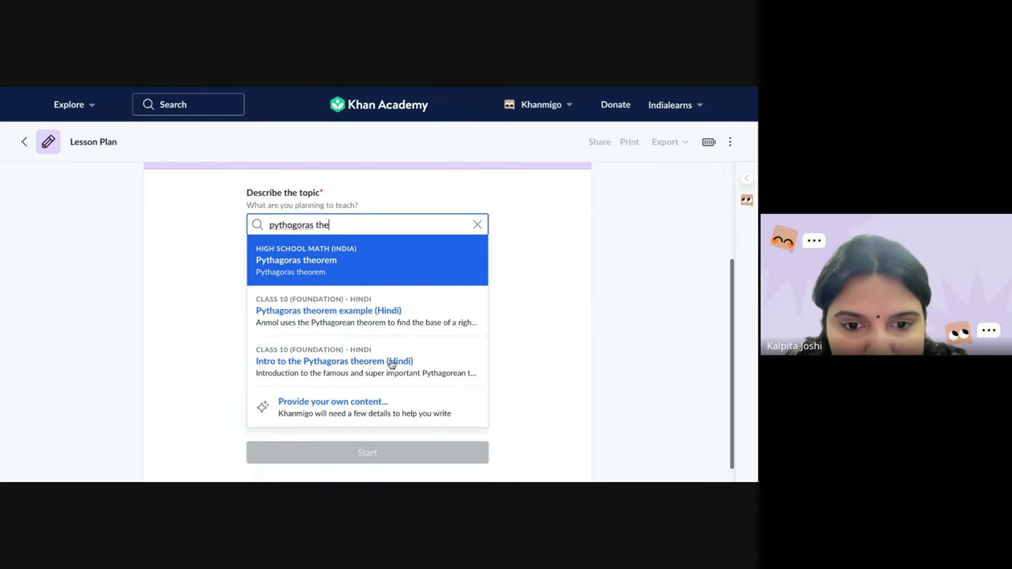
click(364, 304)
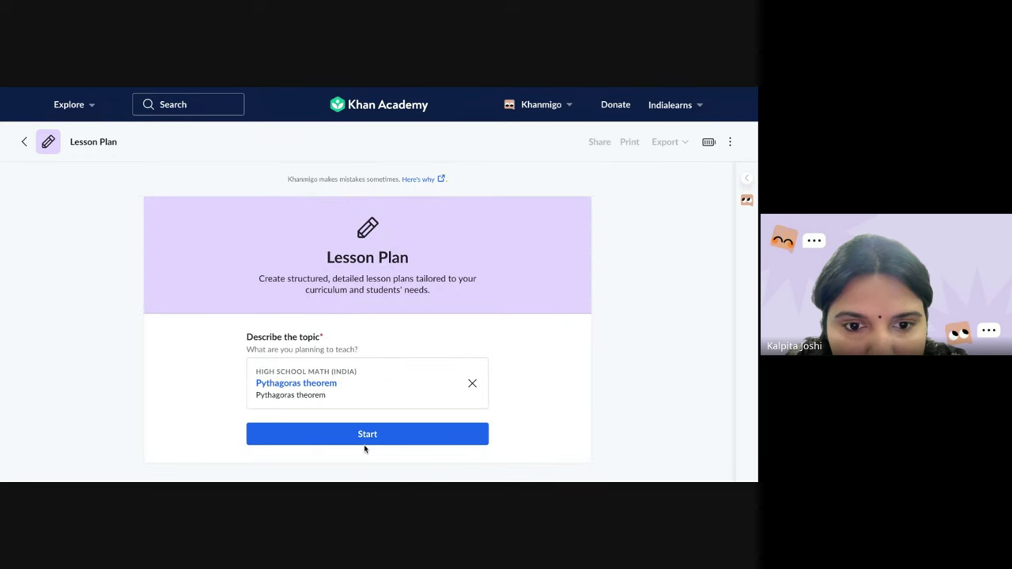
click(368, 435)
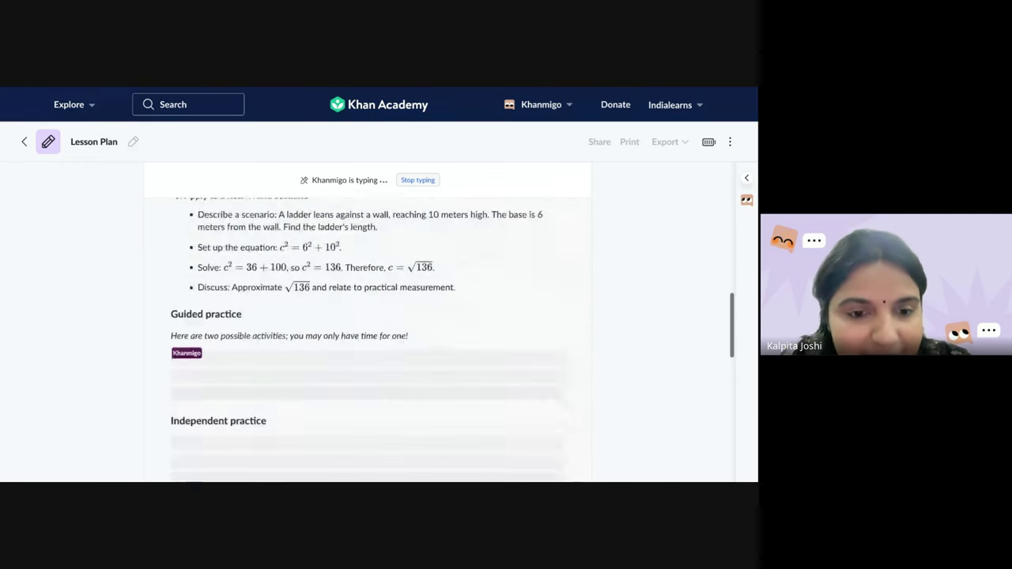
scroll(406, 352, up, 3)
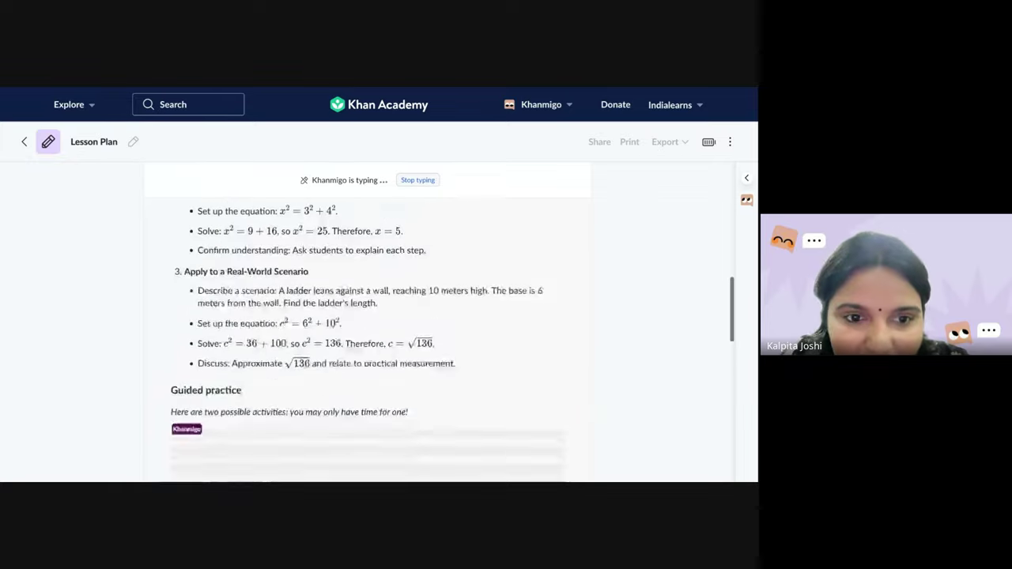
scroll(406, 353, up, 2)
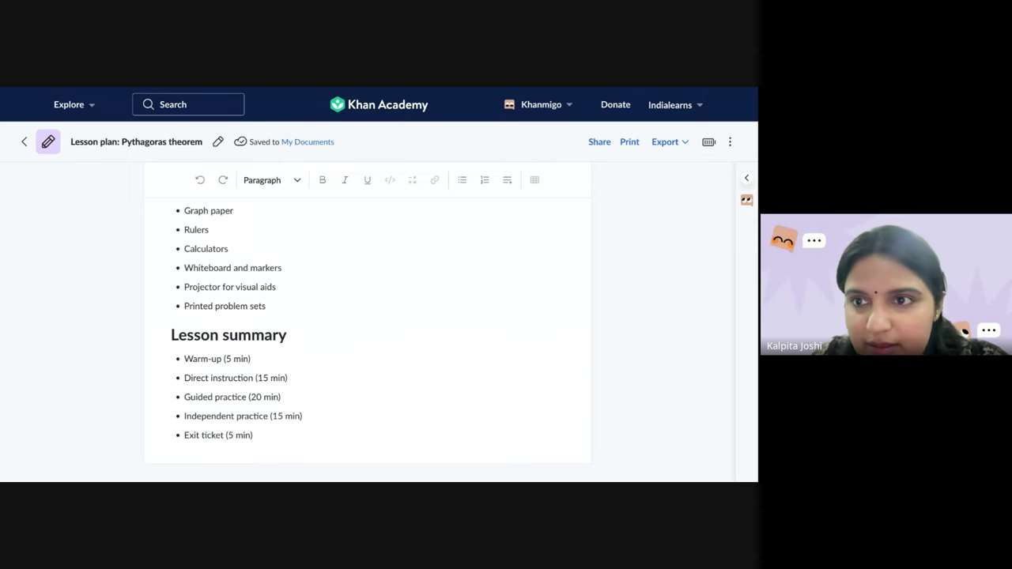
Zoom the lesson plan page in with Ctrl++ and dismiss the three-dot options menu.
click(729, 141)
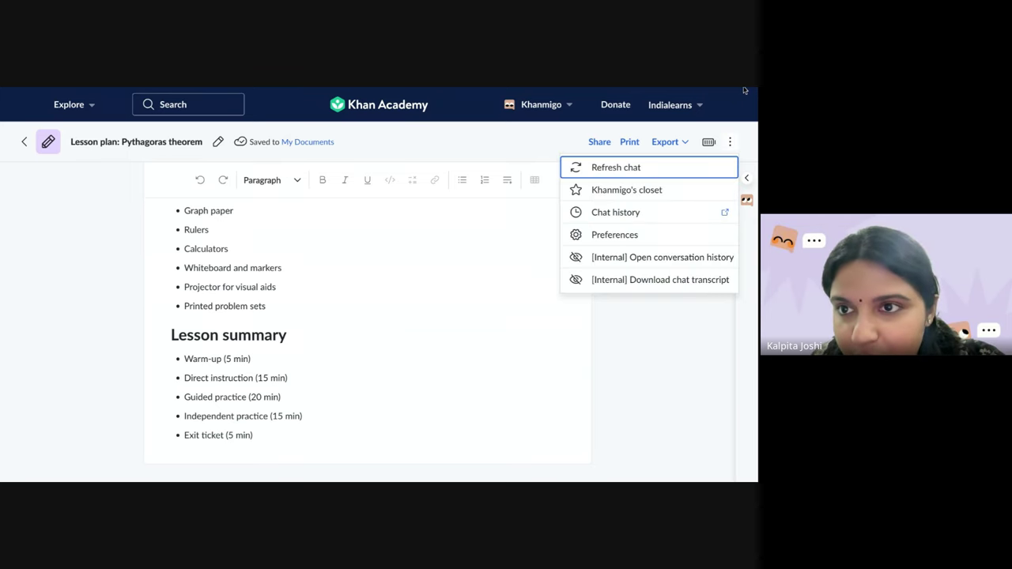
key(ctrl+plus)
key(ctrl+plus)
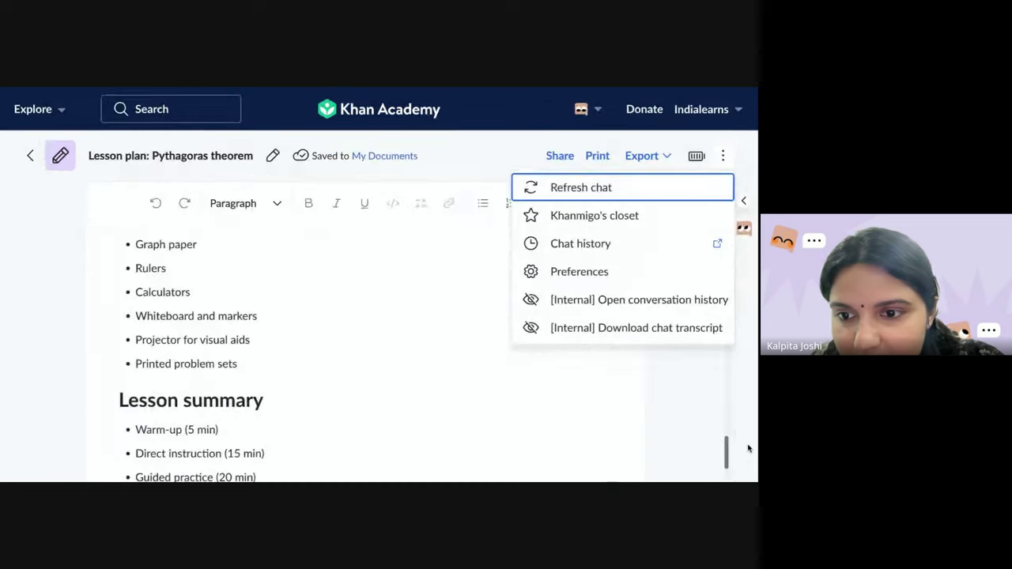
scroll(459, 426, down, 3)
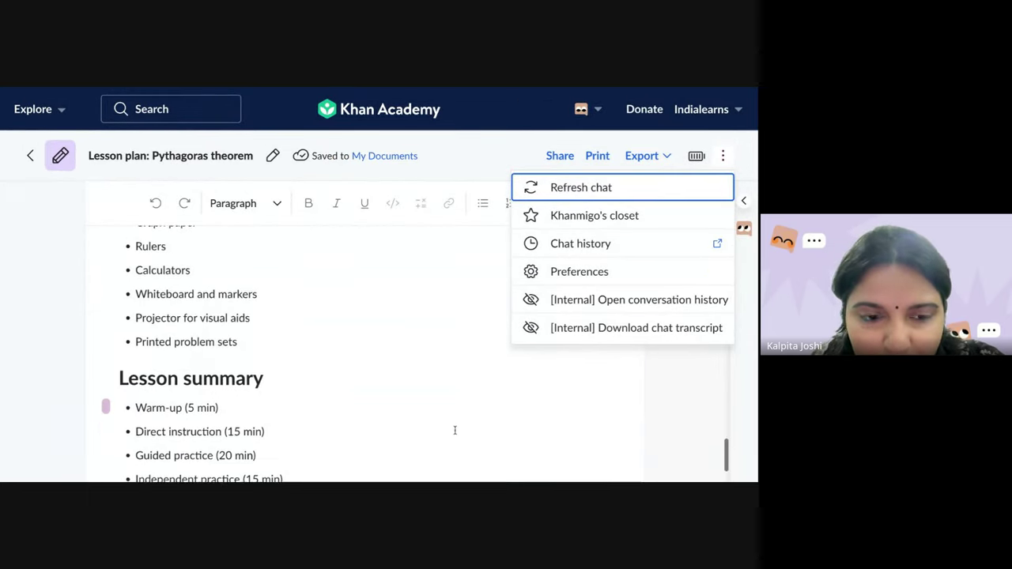
click(616, 439)
click(687, 455)
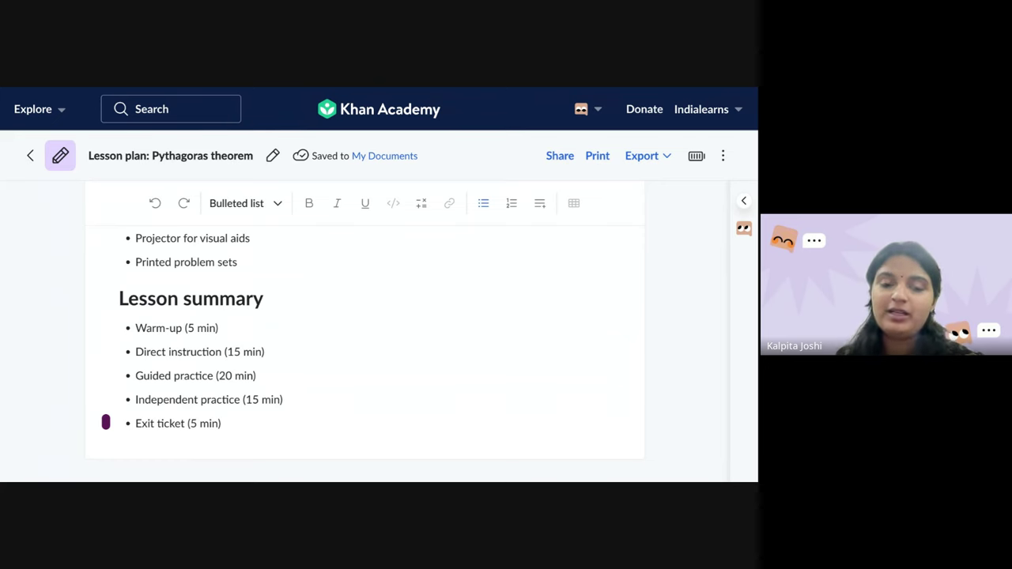
mouse_move(170, 331)
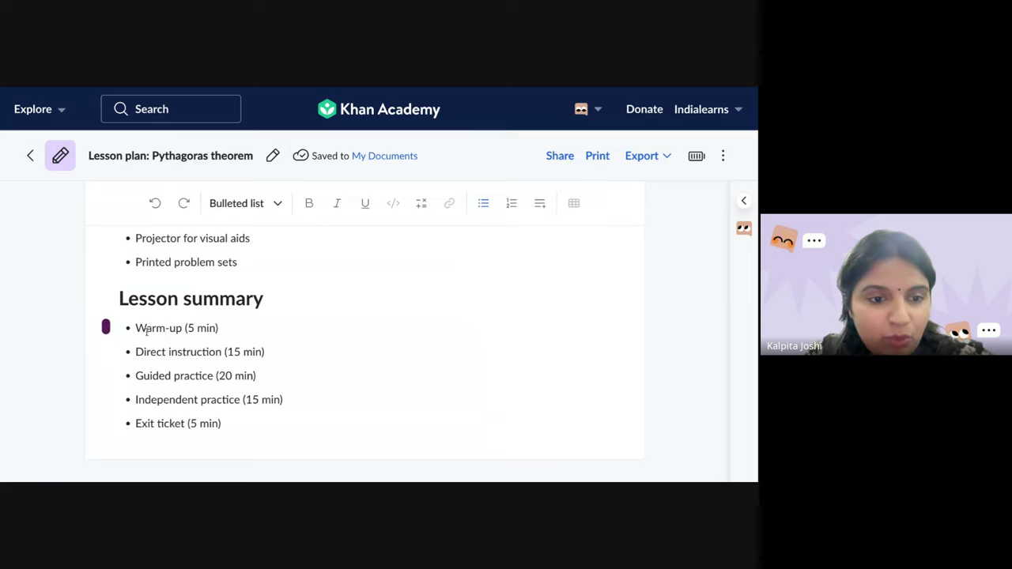
click(105, 331)
scroll(237, 332, up, 1)
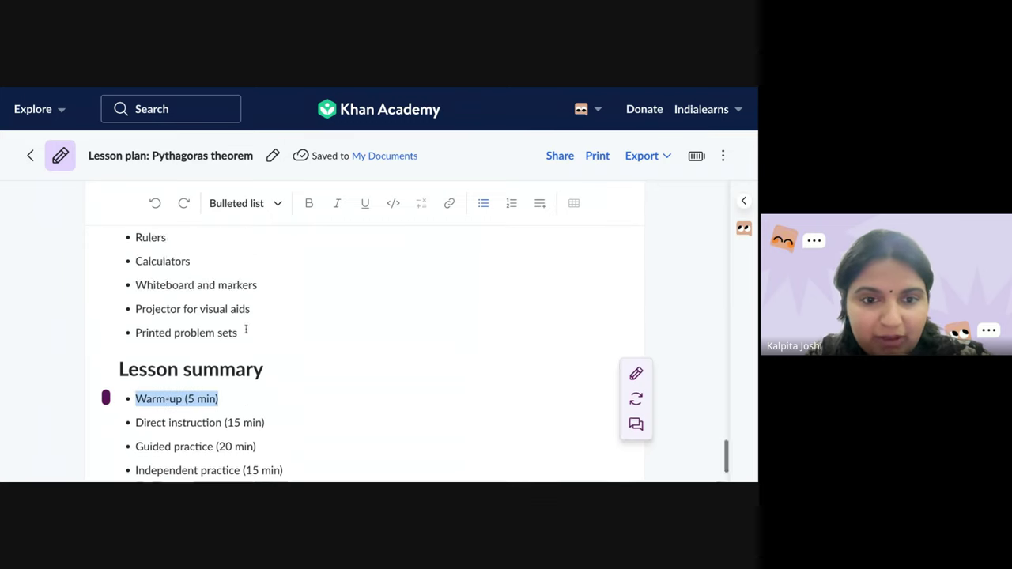
scroll(237, 332, down, 10)
scroll(246, 329, up, 3)
scroll(246, 329, up, 10)
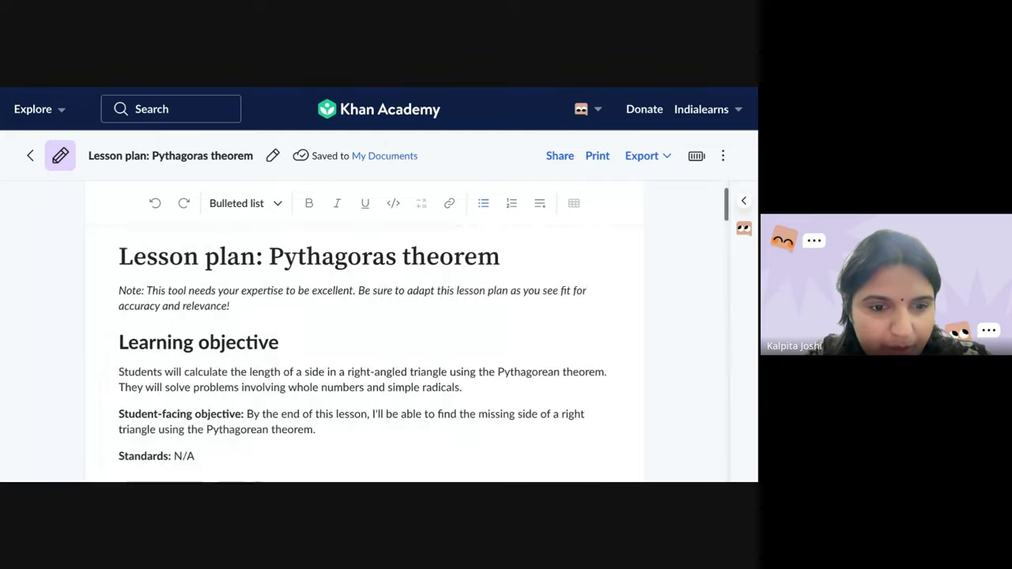
scroll(245, 329, down, 3)
scroll(245, 329, up, 1)
scroll(246, 329, up, 1)
scroll(246, 329, down, 1)
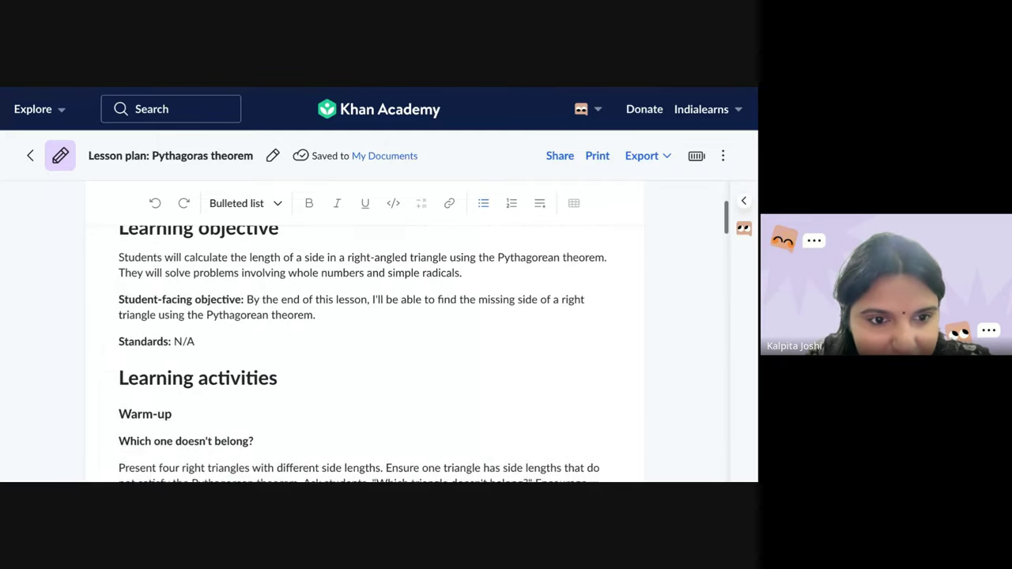
scroll(246, 329, down, 4)
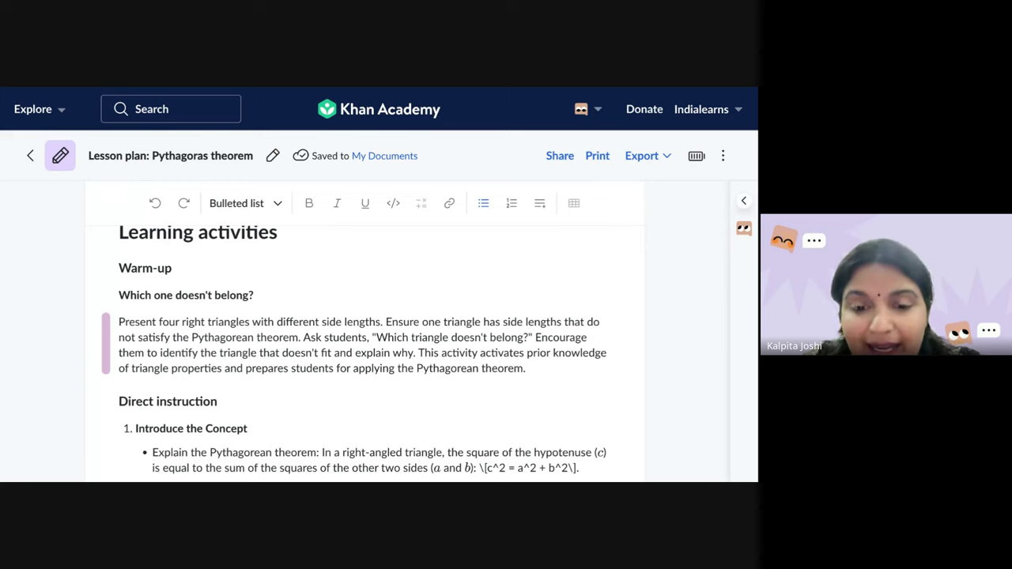
scroll(363, 348, down, 1)
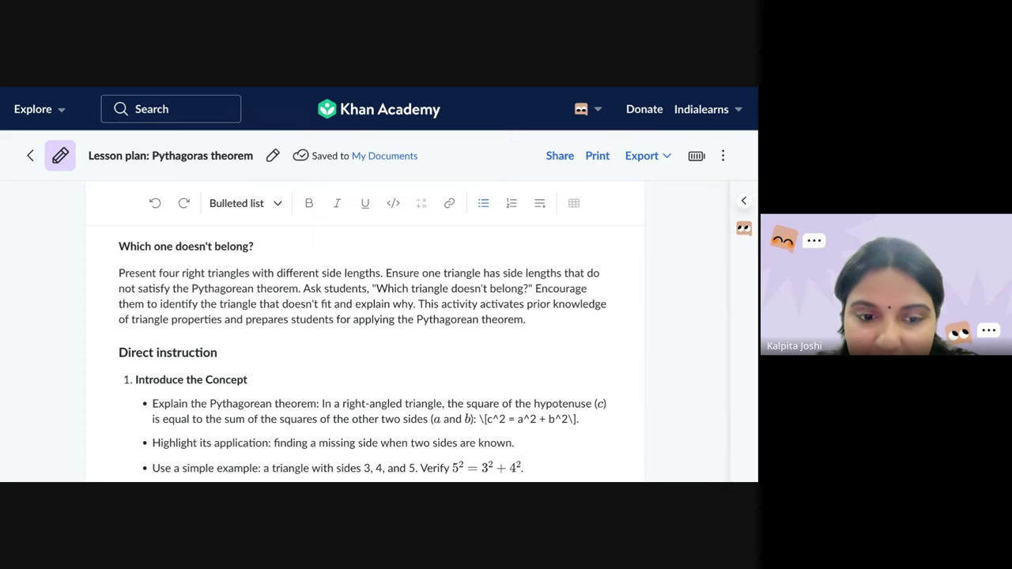
scroll(364, 354, down, 2)
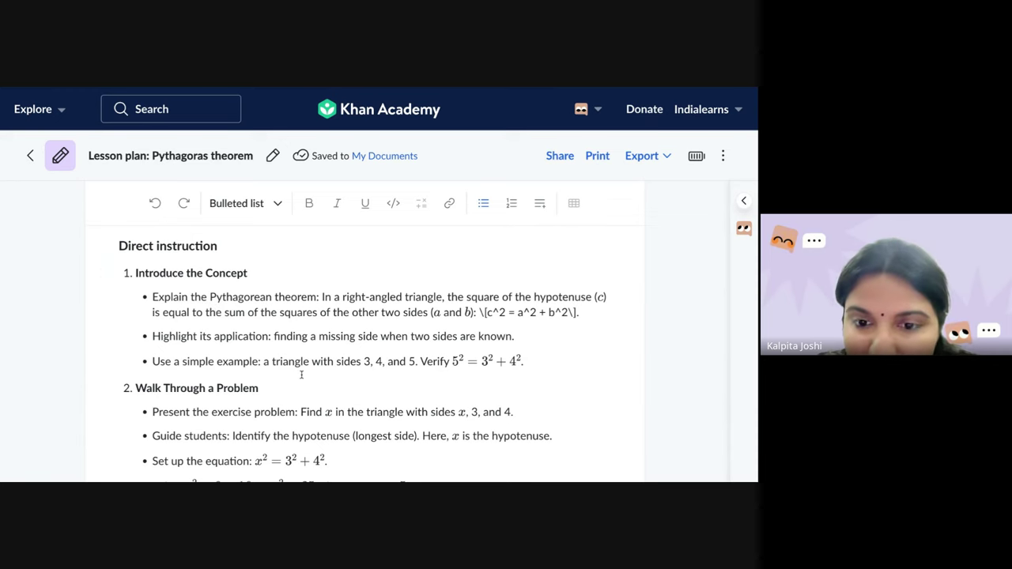
scroll(302, 375, down, 3)
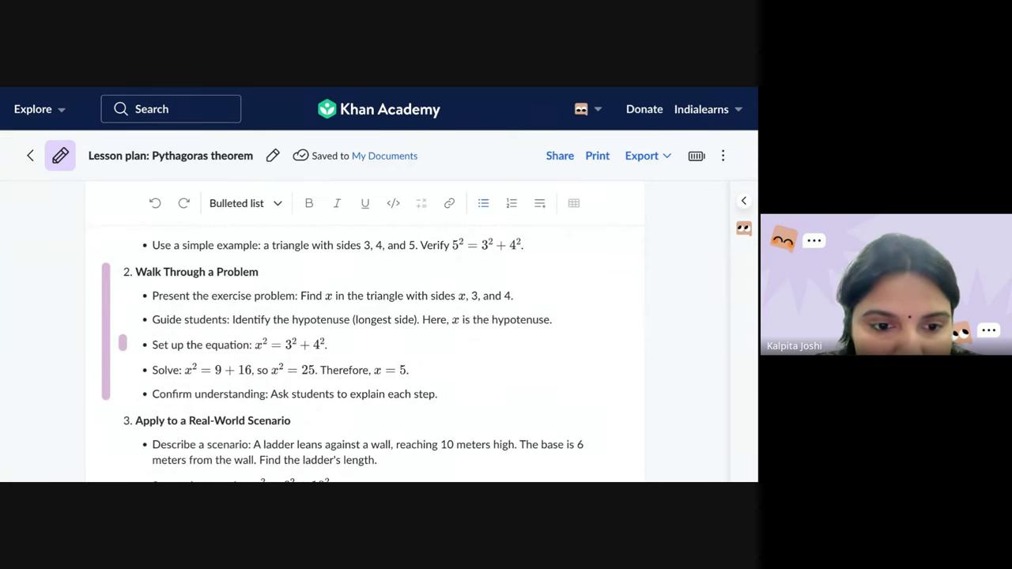
scroll(364, 356, down, 3)
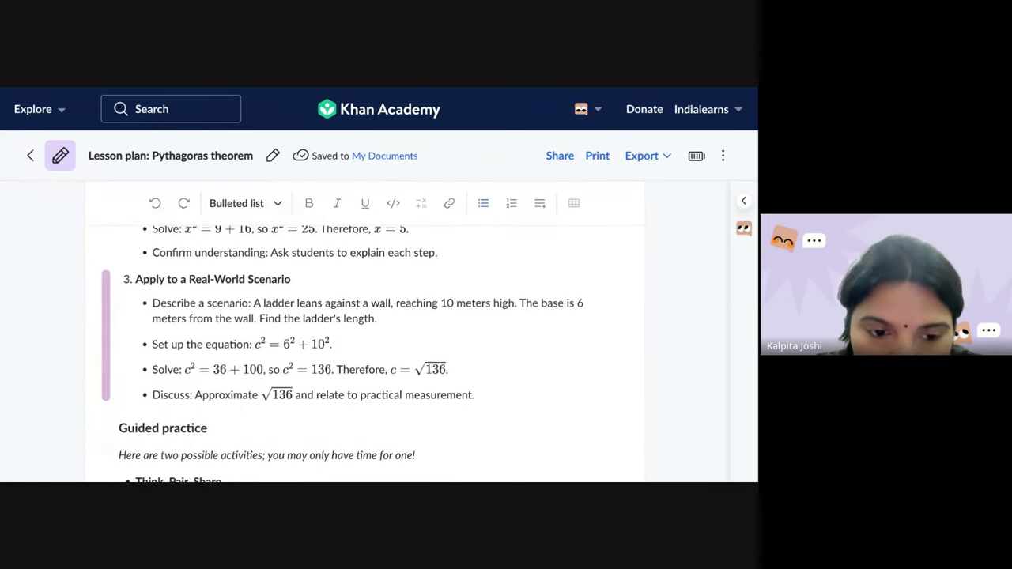
scroll(364, 356, down, 2)
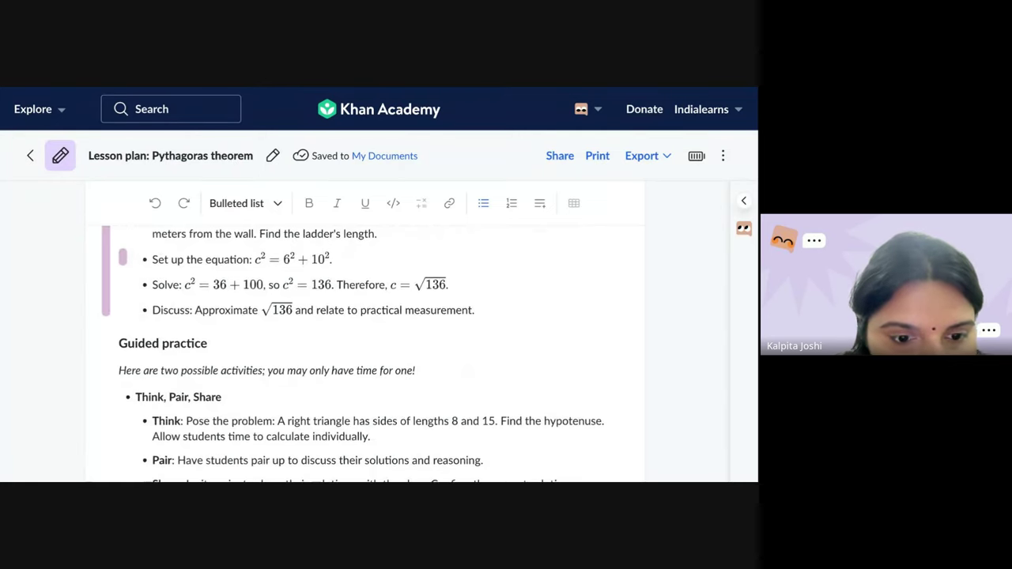
scroll(363, 356, down, 2)
scroll(363, 356, up, 1)
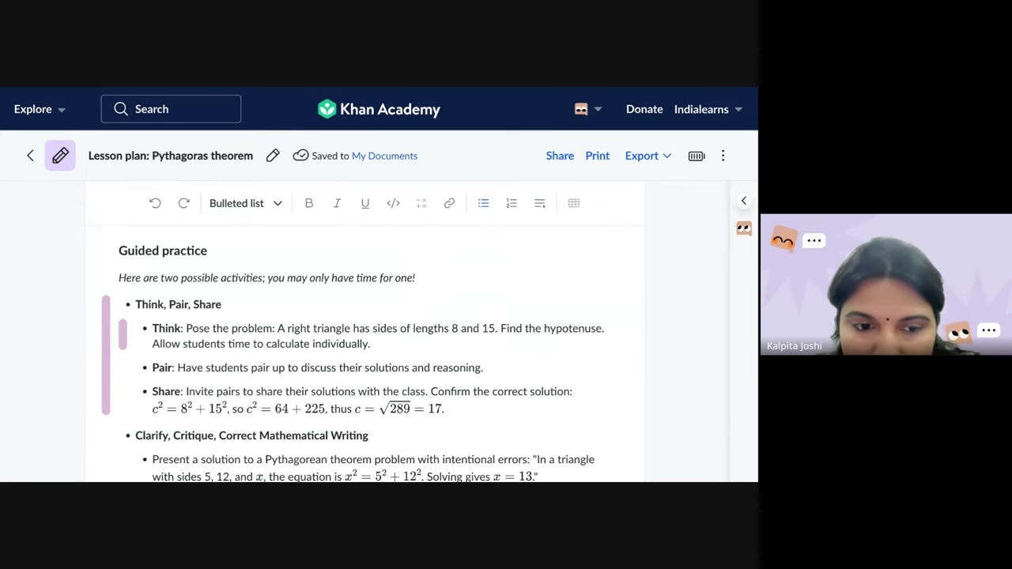
scroll(363, 356, down, 4)
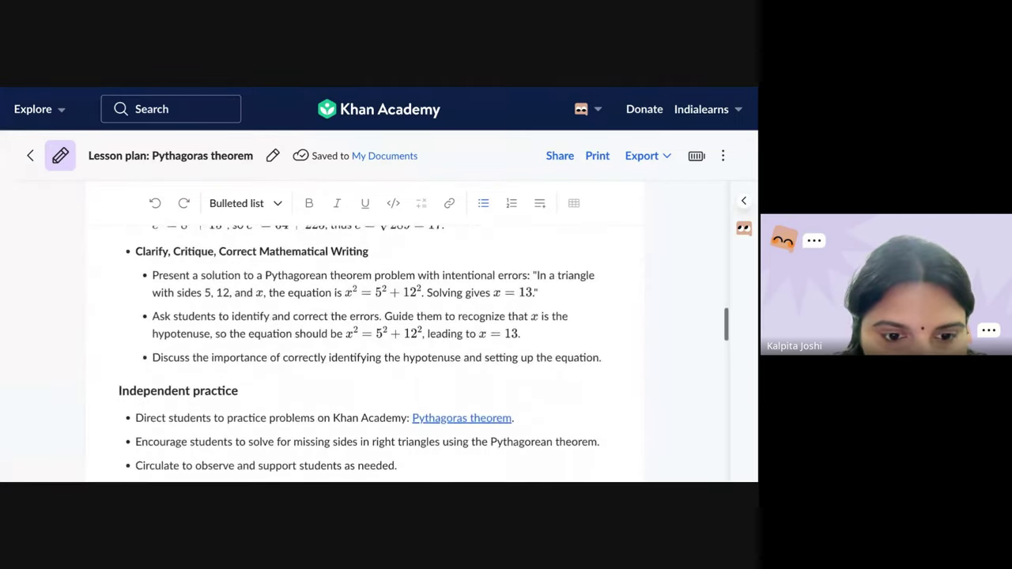
scroll(363, 356, down, 2)
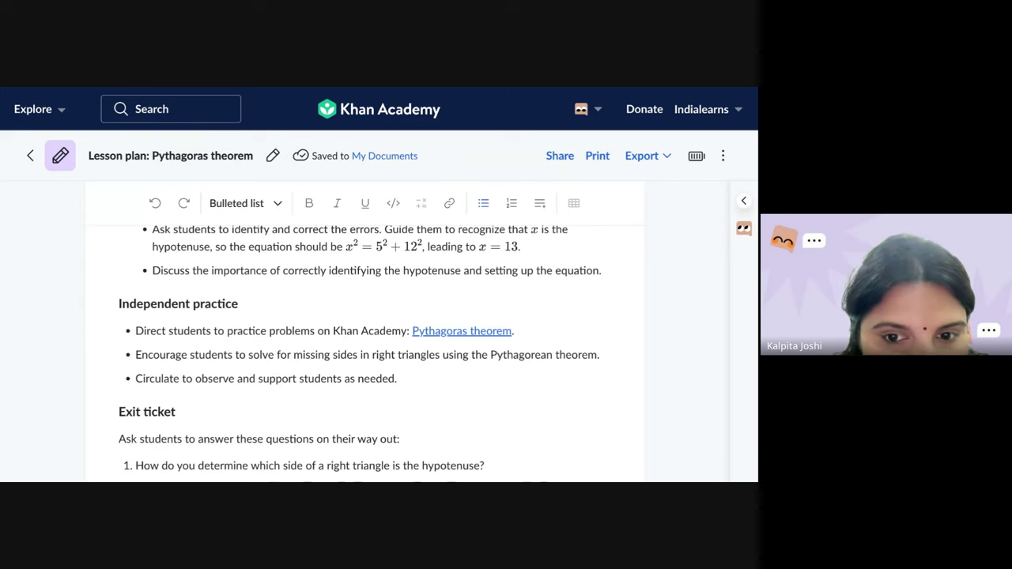
scroll(364, 356, down, 4)
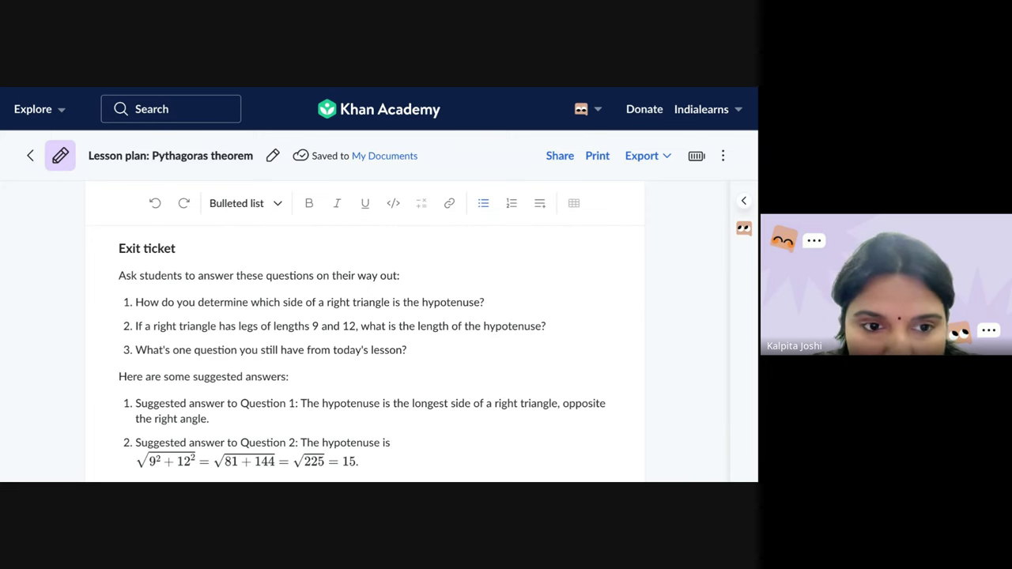
scroll(424, 354, up, 3)
scroll(423, 354, up, 1)
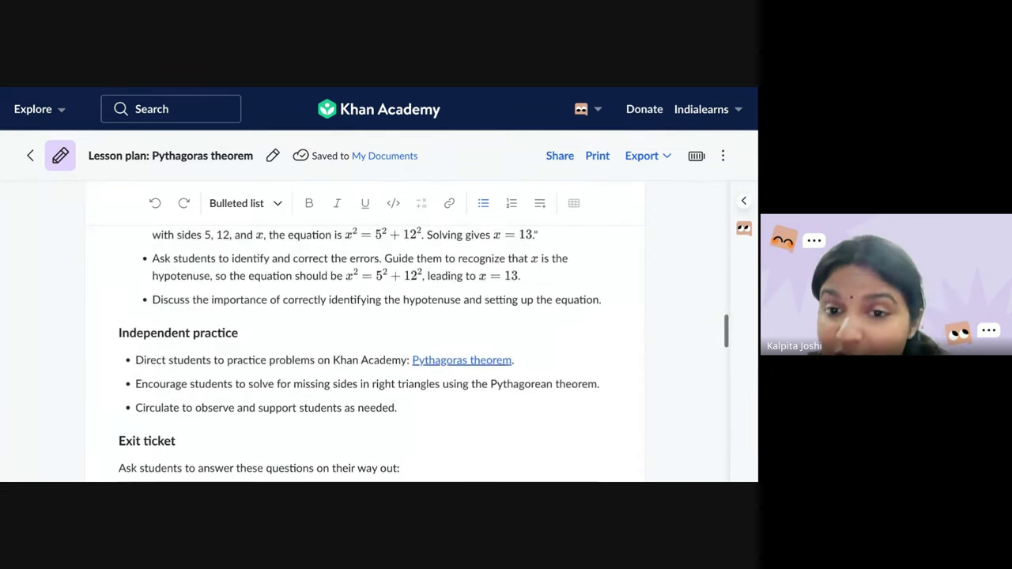
scroll(423, 353, up, 1)
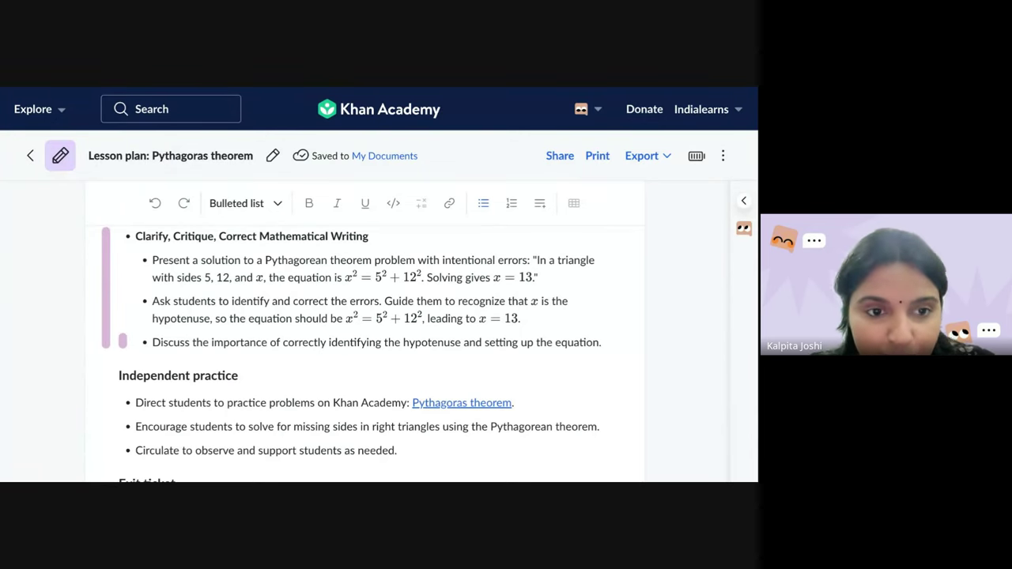
scroll(423, 354, up, 15)
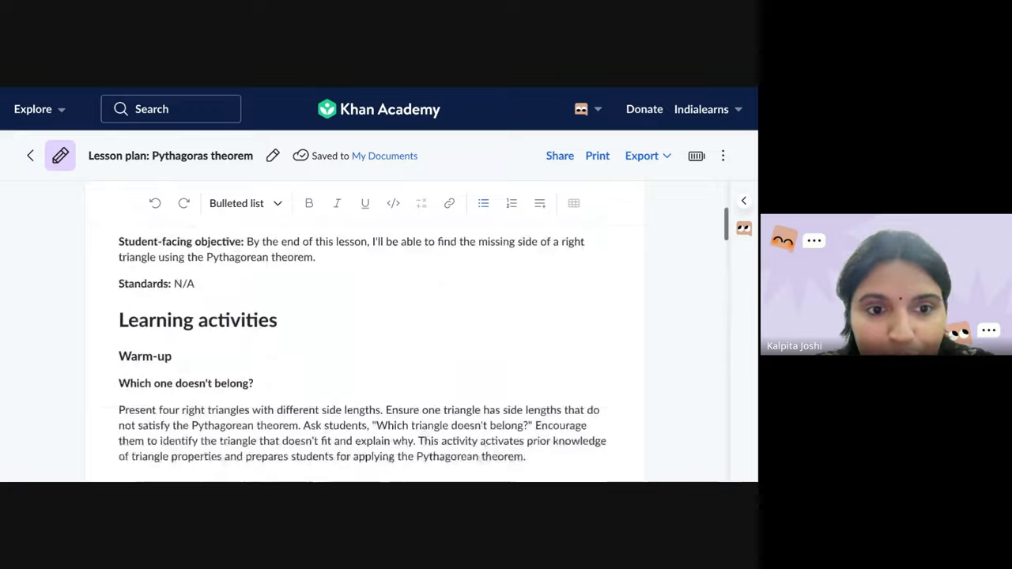
scroll(424, 353, down, 4)
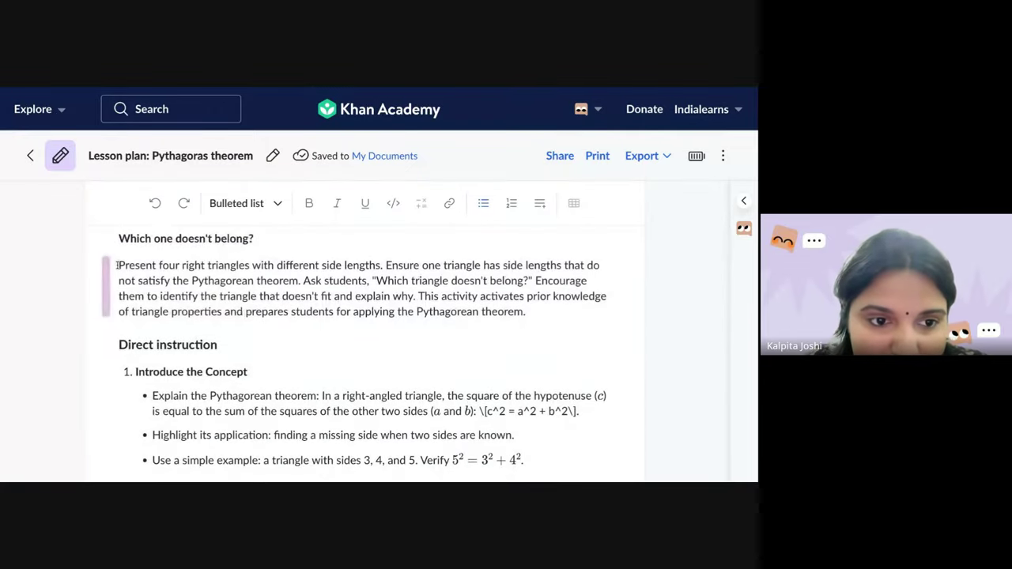
Discuss the 'Which one doesn't belong?' warm-up, asking for a simpler activity because students are struggling.
drag(118, 265, 538, 314)
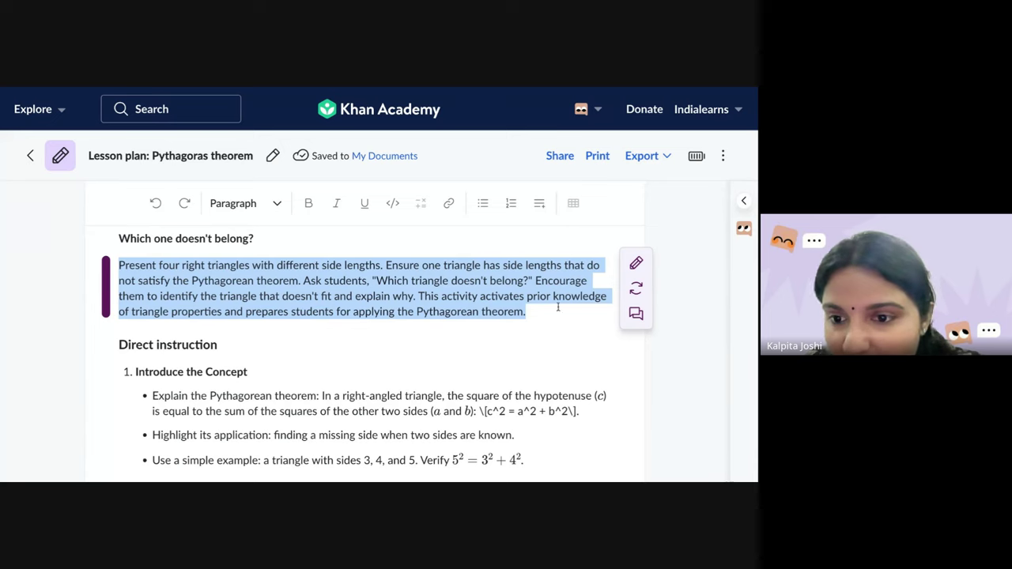
click(636, 313)
click(574, 433)
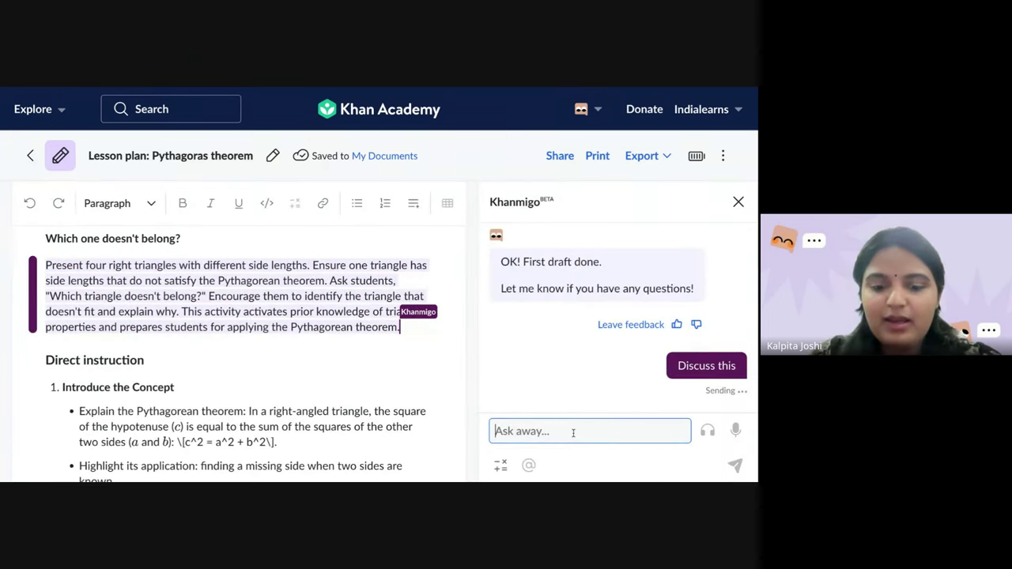
text(Give me )
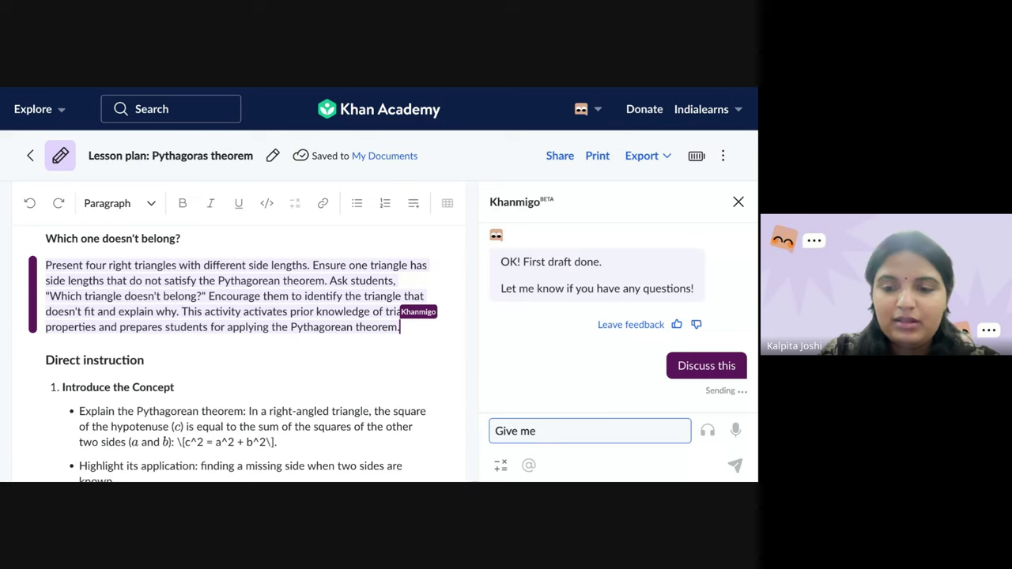
text(a simpler )
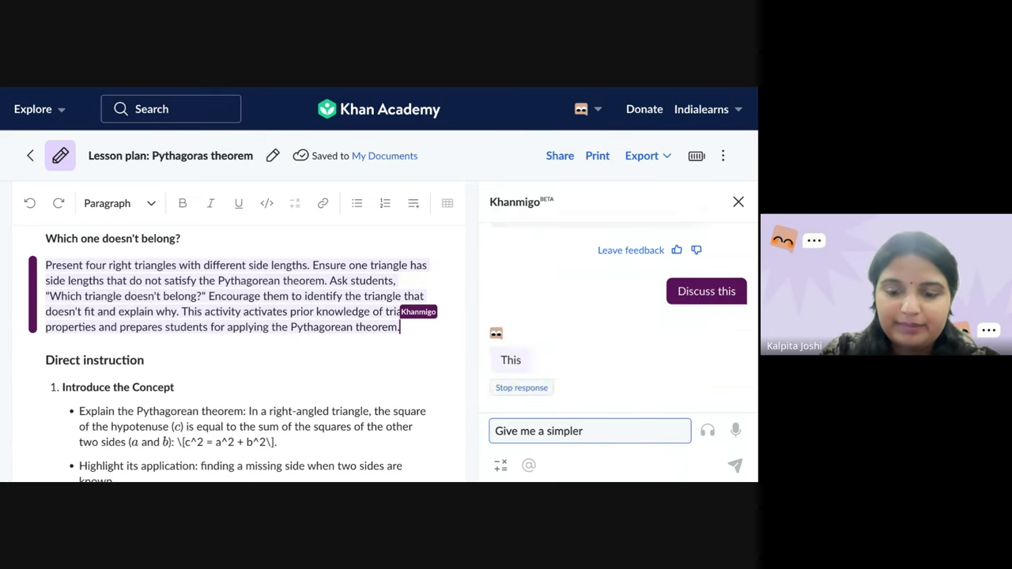
text(warmup activity )
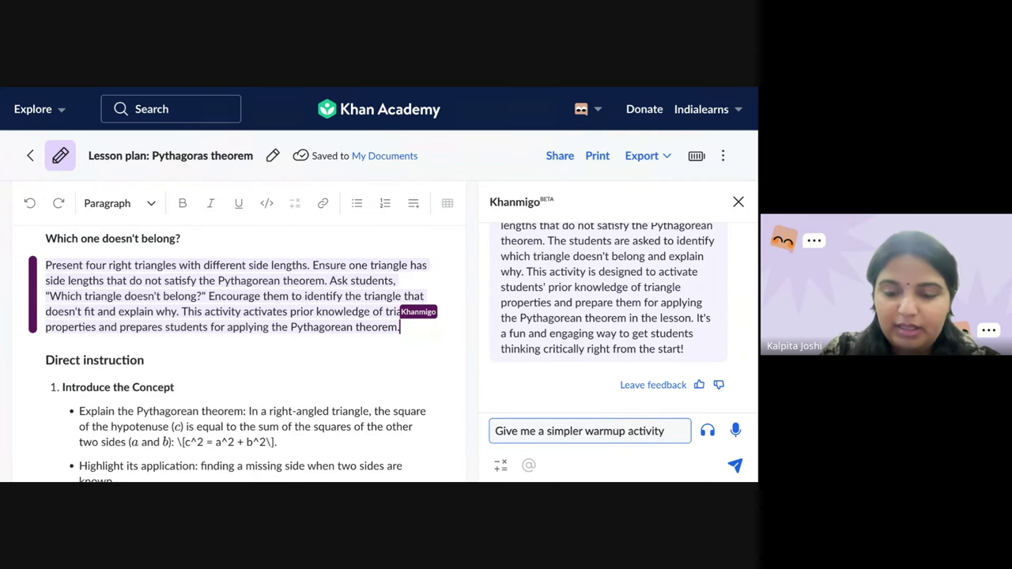
text(. my stude)
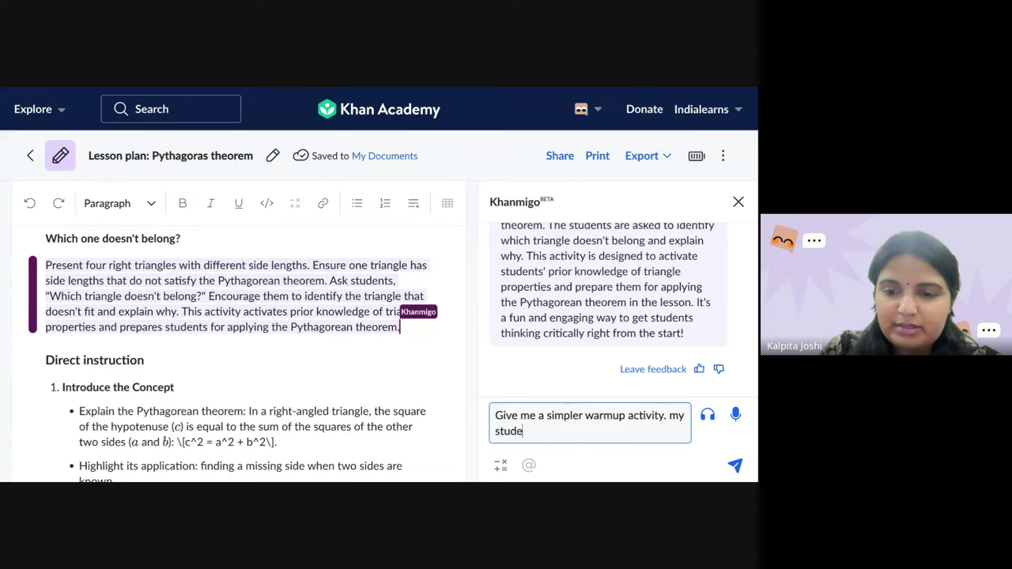
text(nts are strugg)
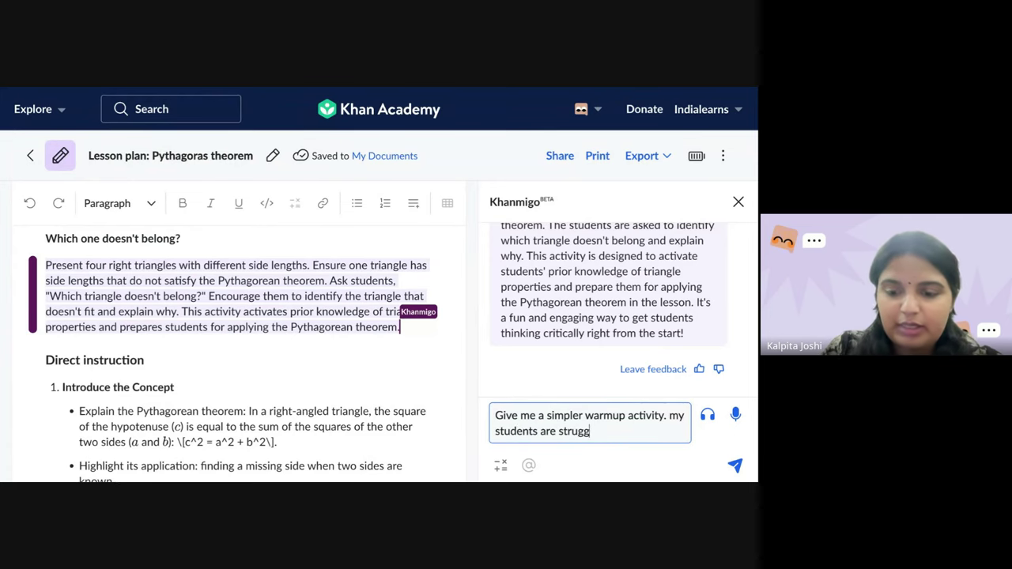
text(ling!)
key(BackSpace)
key(BackSpace)
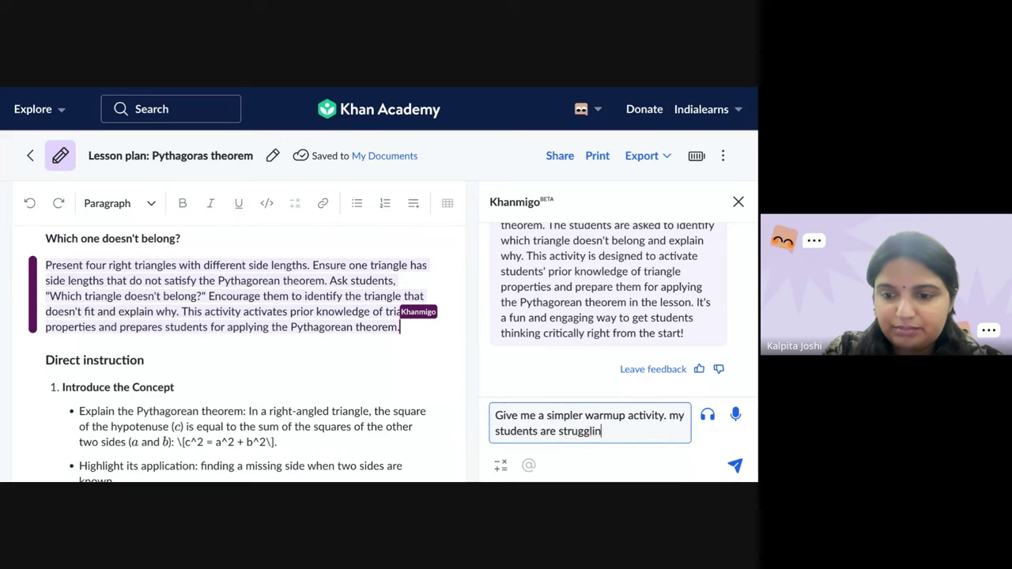
text(g)
key(Return)
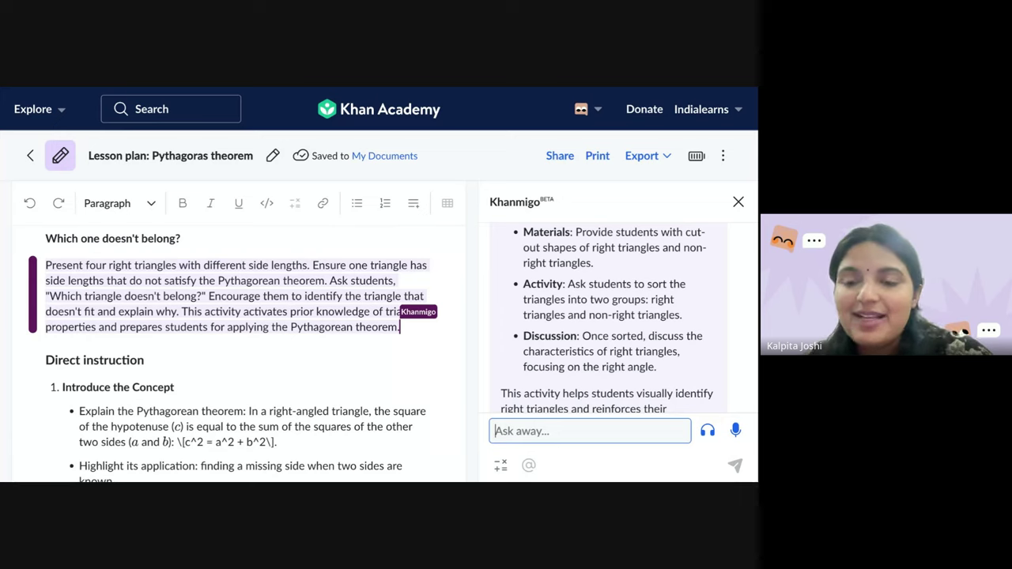
Close the Khanmigo panel and review the Think, Pair, Share and error-correction sections.
click(737, 203)
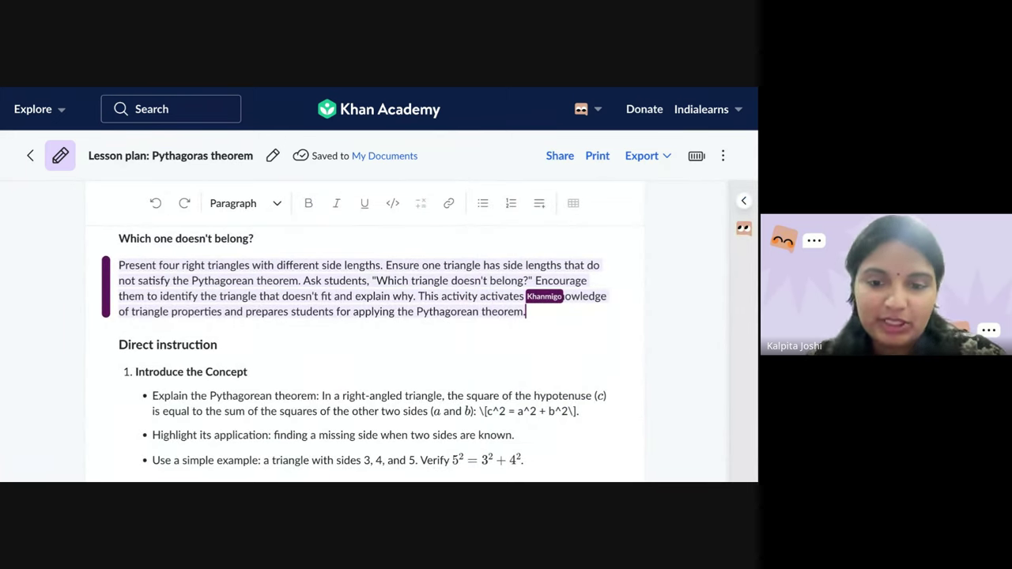
scroll(670, 340, down, 2)
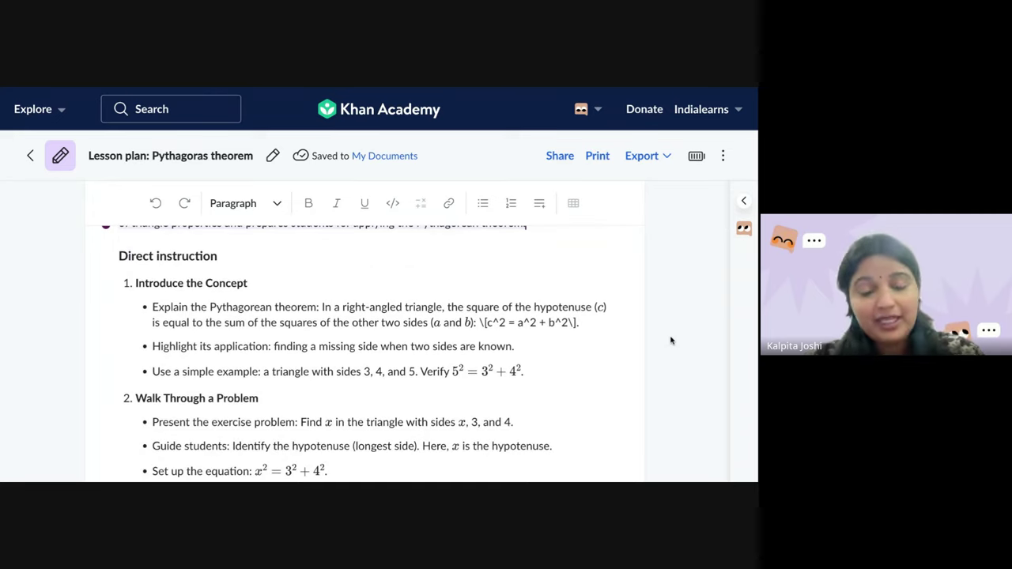
scroll(670, 340, down, 8)
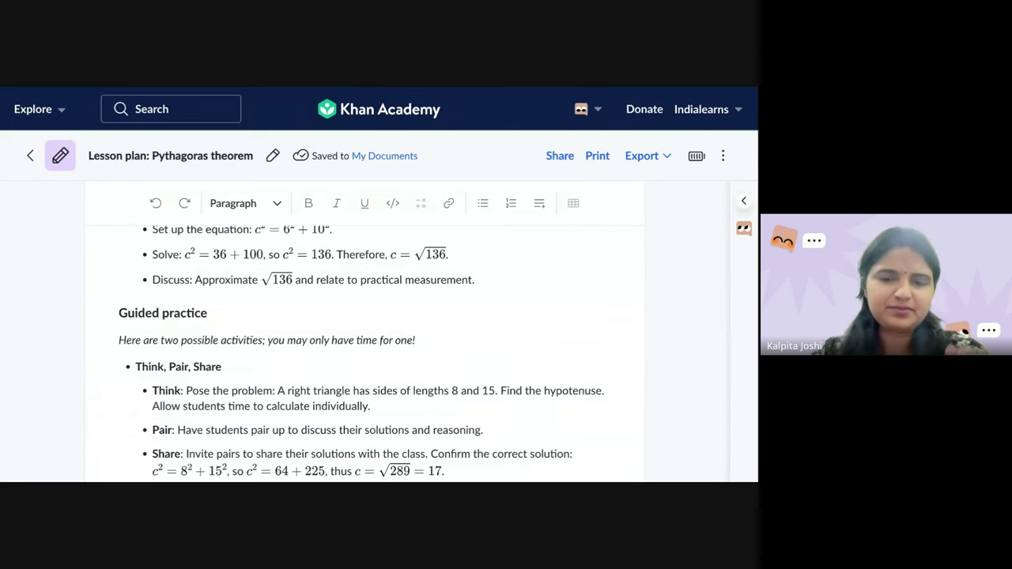
scroll(424, 356, down, 3)
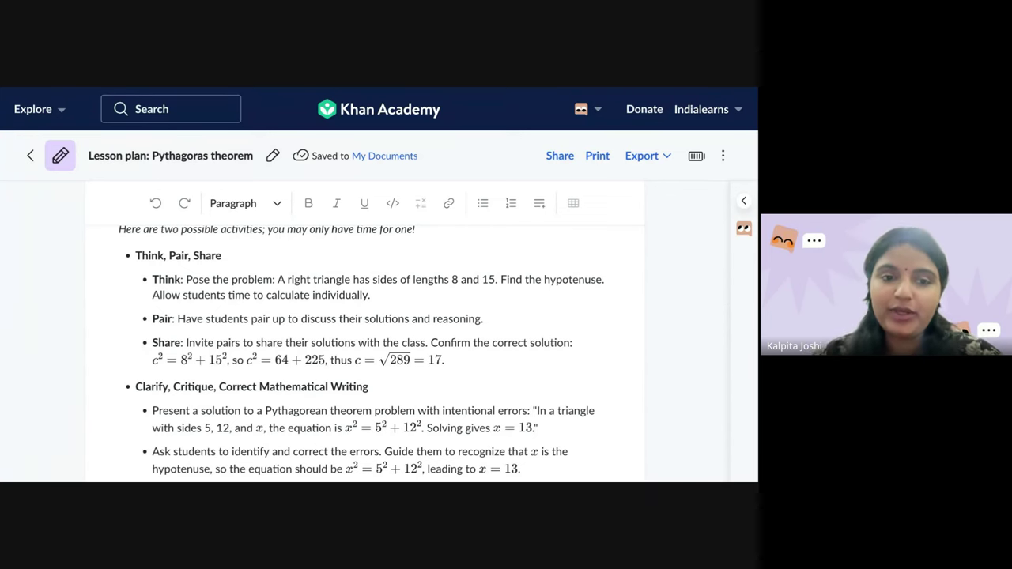
scroll(363, 355, down, 5)
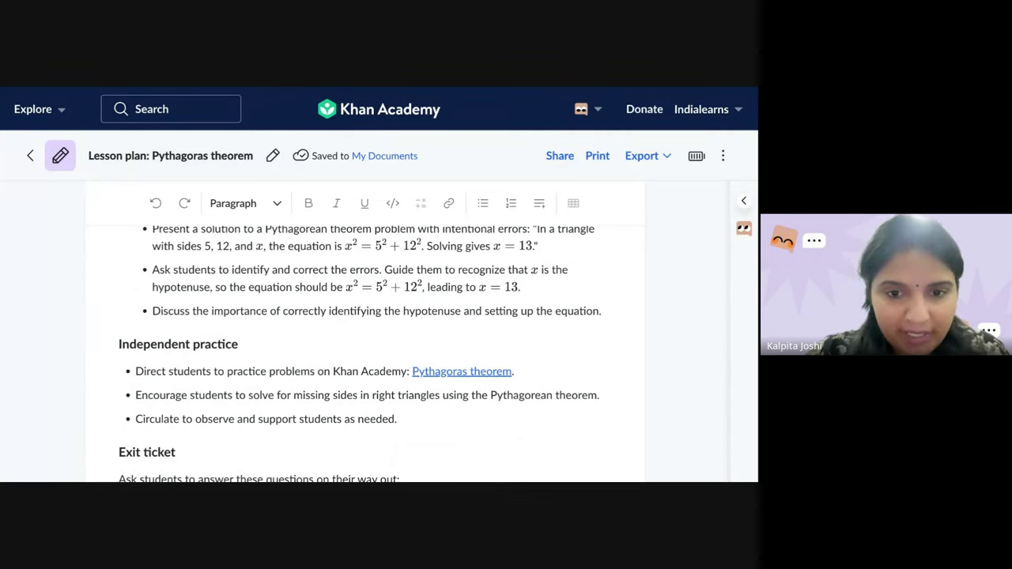
scroll(352, 311, up, 3)
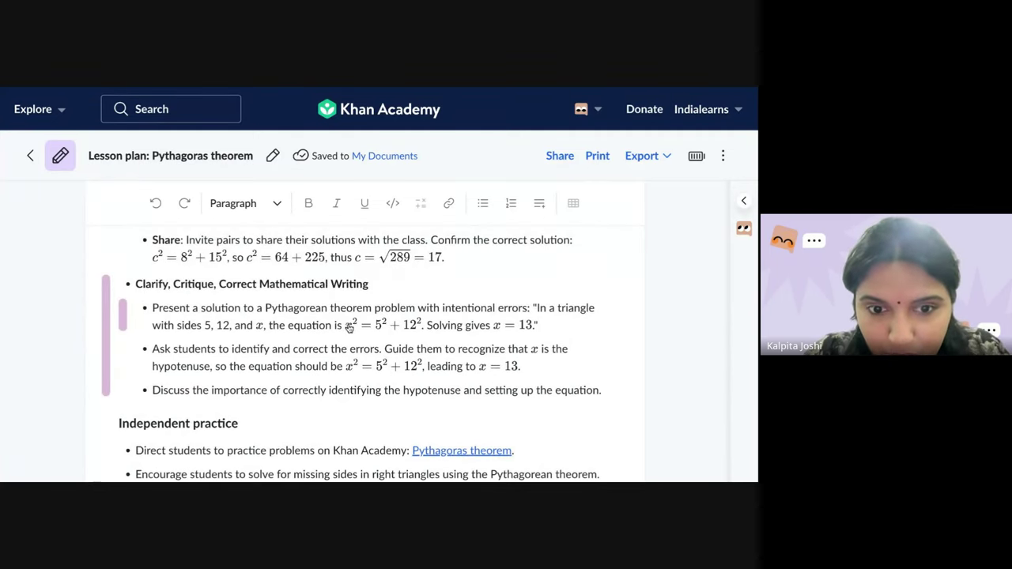
scroll(353, 311, up, 1)
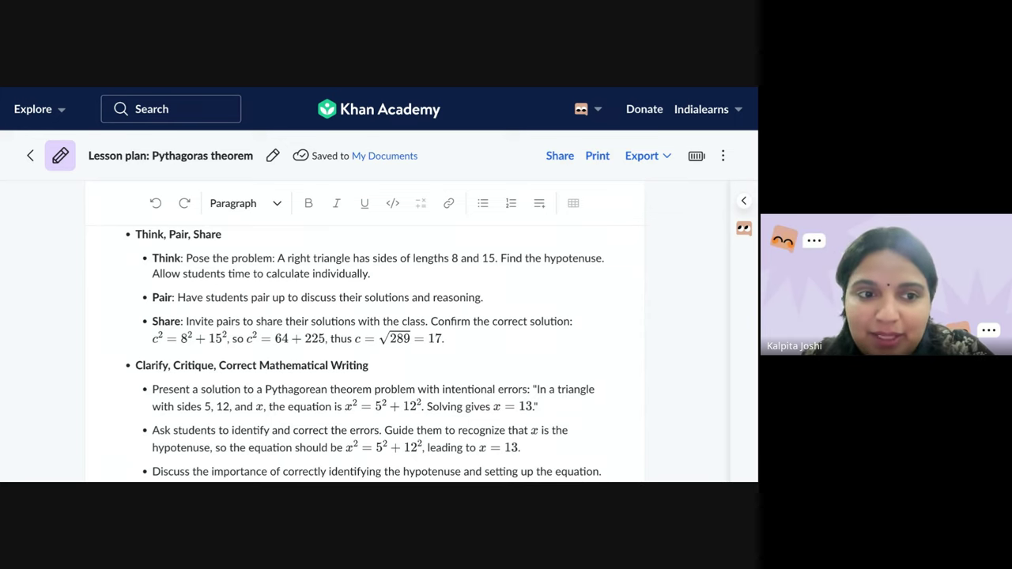
Back out via the Lesson Plan form, zooming out with Ctrl+-, to the Tools dashboard.
click(29, 157)
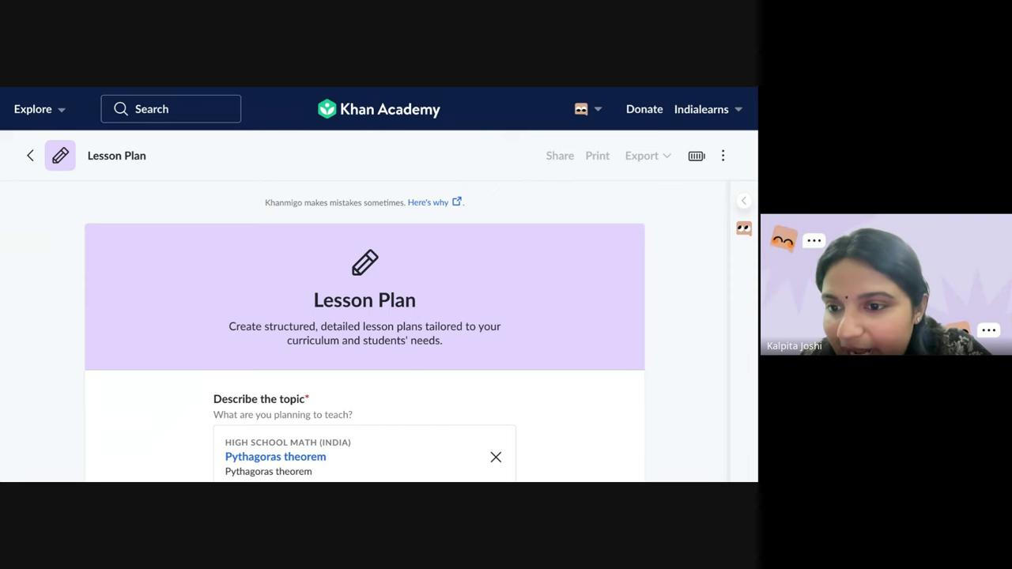
key(ctrl+minus)
key(ctrl+minus)
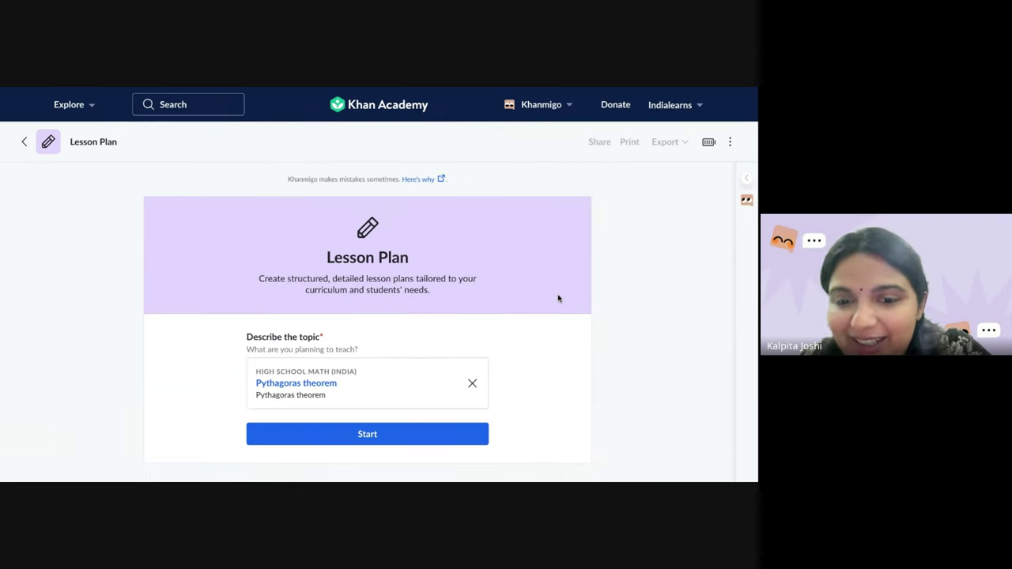
click(26, 142)
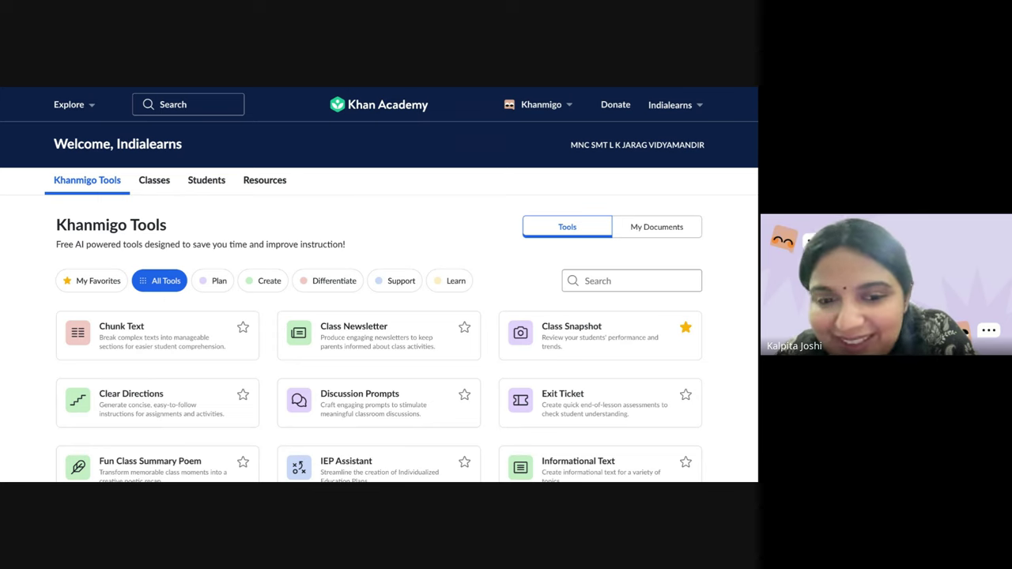
Scroll down the tools list and open the Fun Class Summary Poem card.
scroll(158, 340, down, 1)
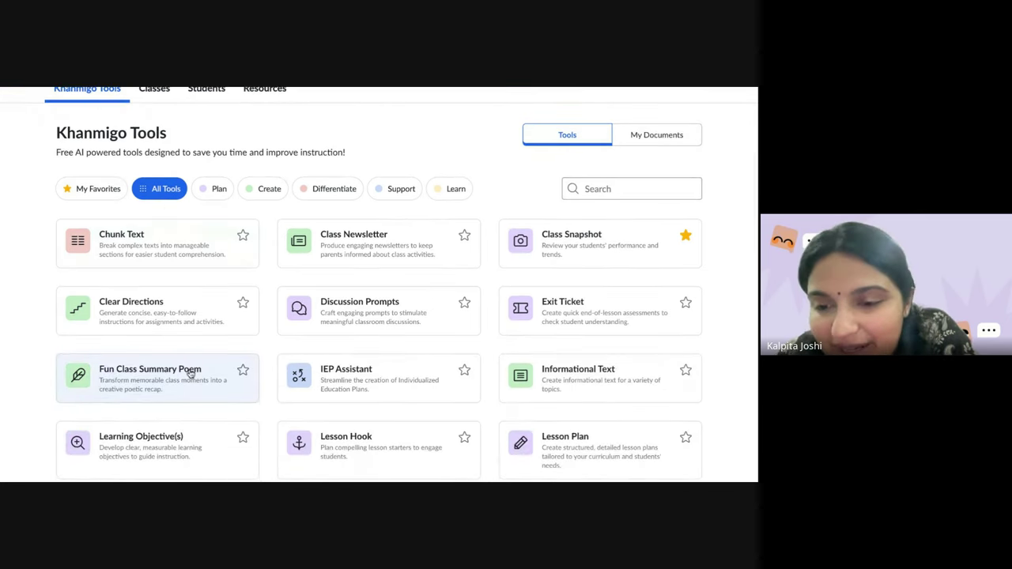
scroll(191, 374, down, 1)
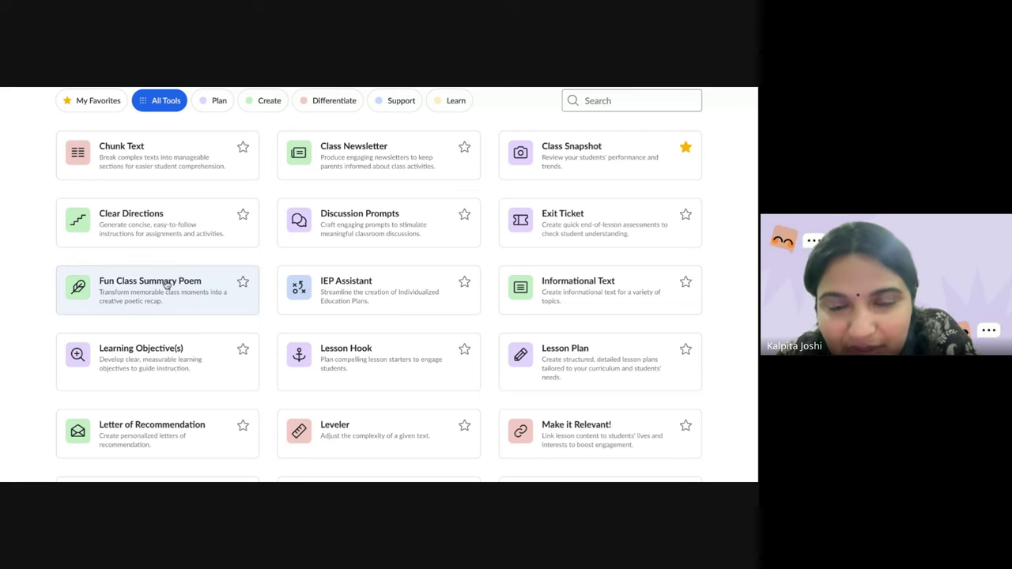
click(167, 286)
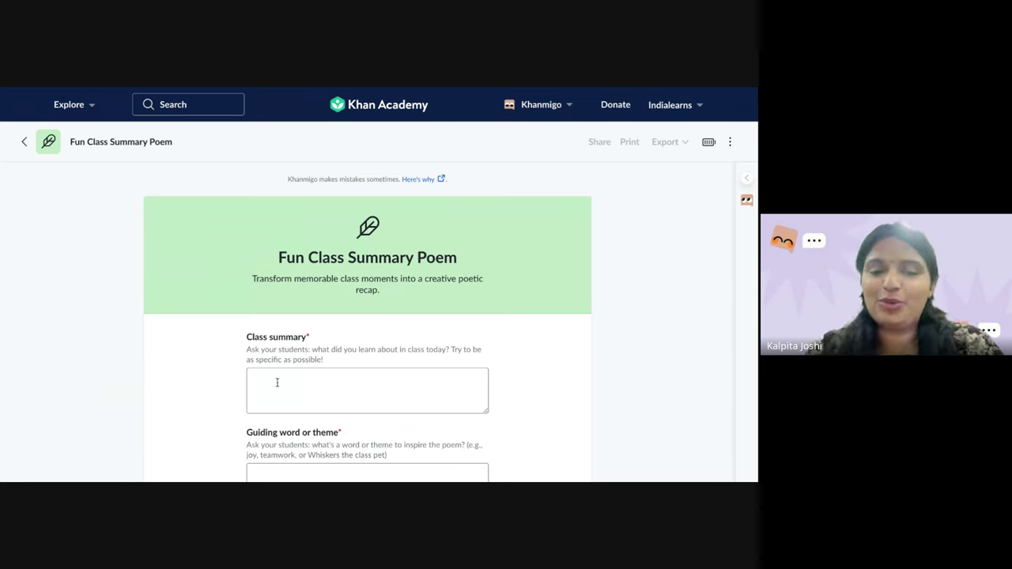
Enter the class summary 'Pythagoras theorem for class 7', correcting its spelling.
click(301, 396)
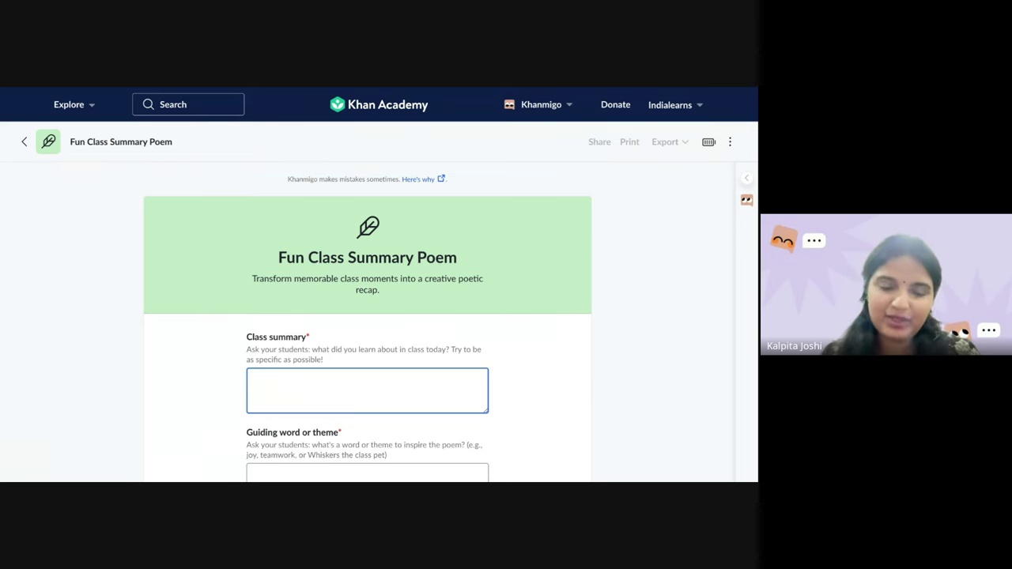
scroll(368, 317, down, 1)
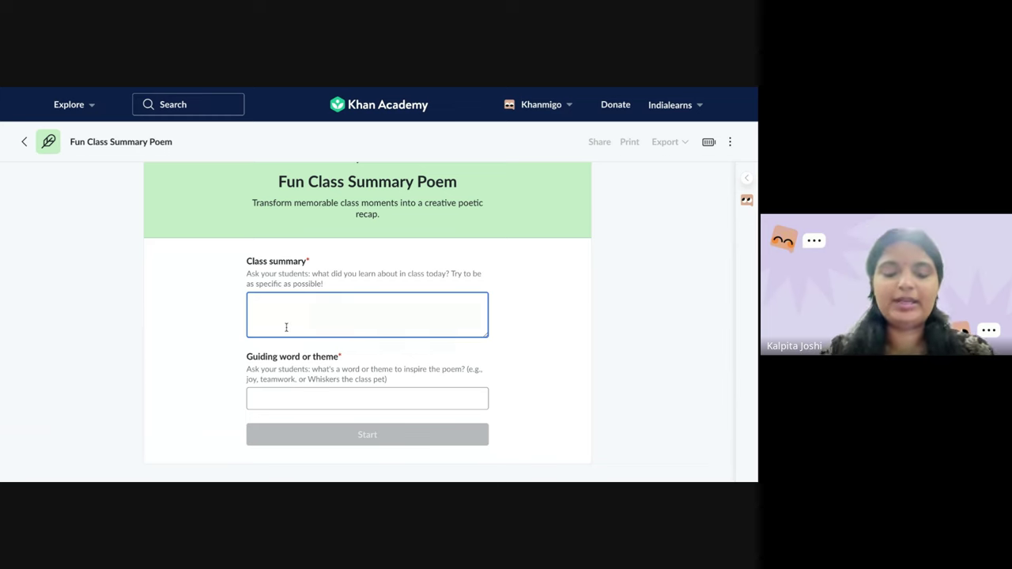
text(Pyht)
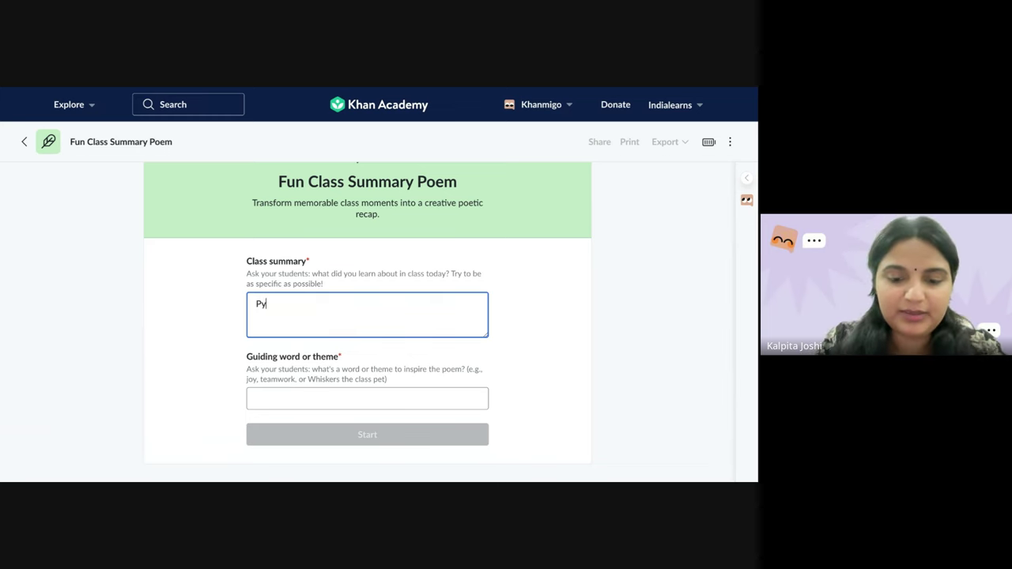
key(BackSpace)
key(BackSpace)
text(t)
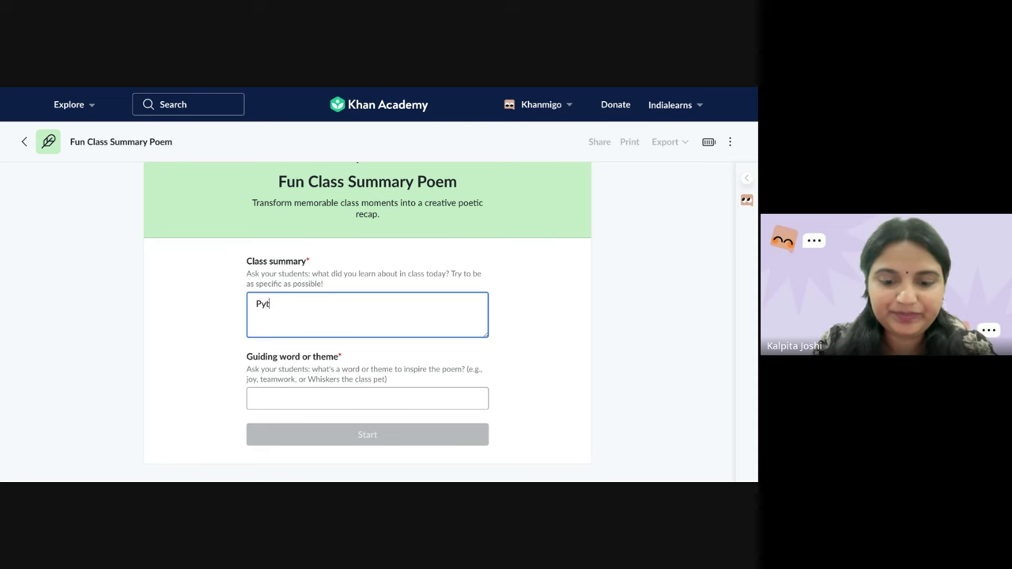
text(hogras theoram)
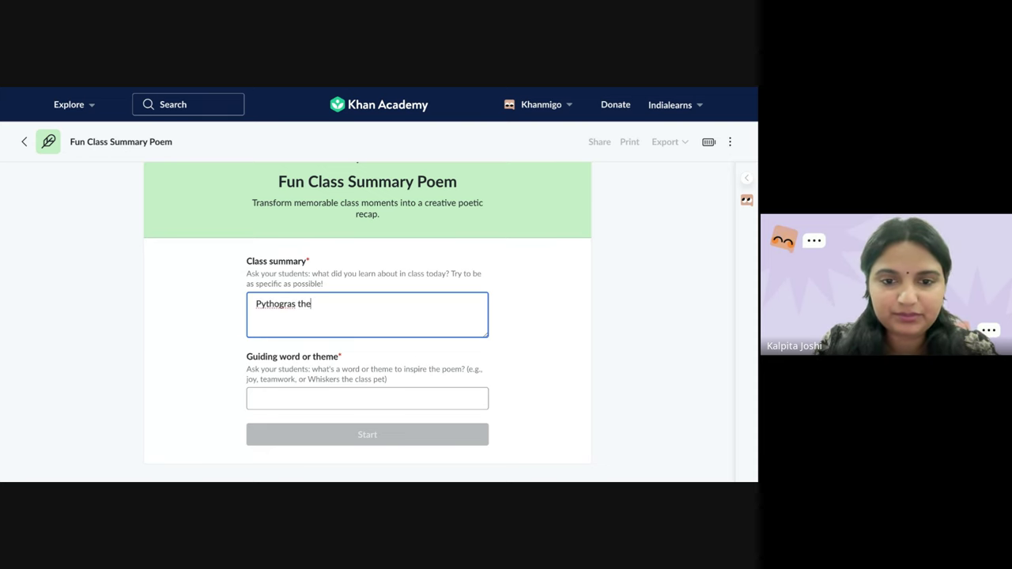
key(BackSpace)
key(BackSpace)
text(em f)
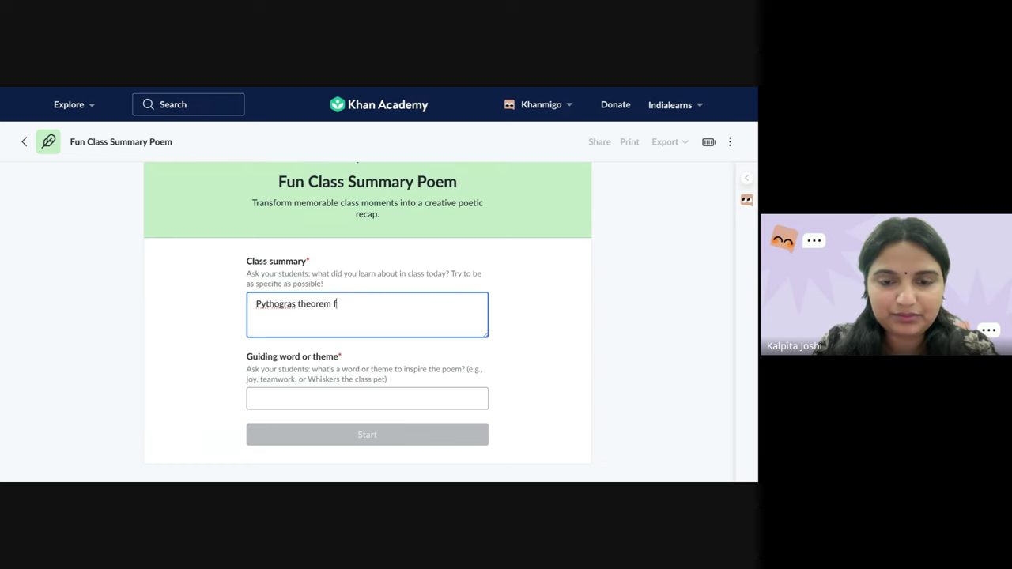
text(or class 7)
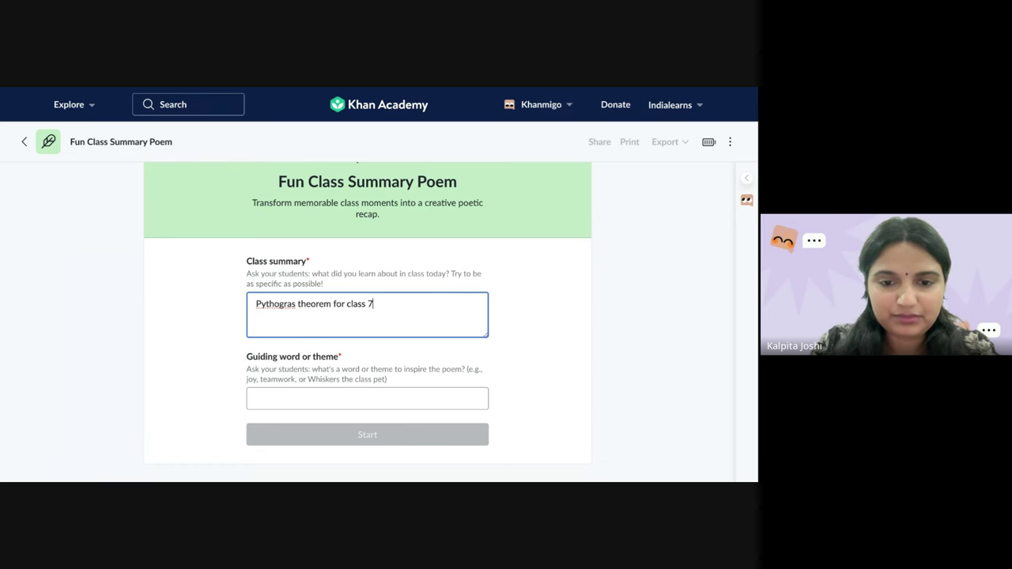
double_click(275, 305)
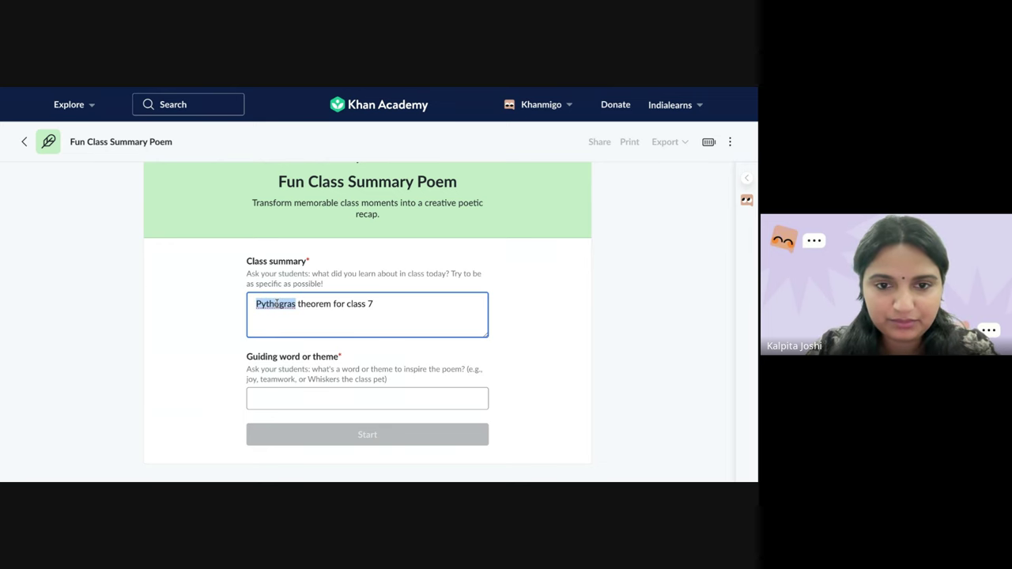
click(279, 306)
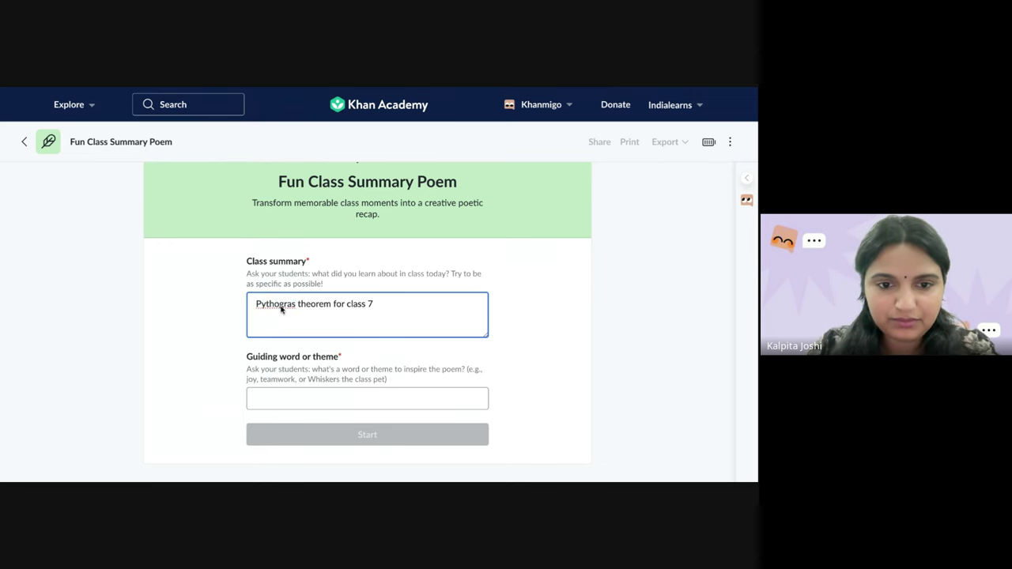
key(BackSpace)
text(a)
click(284, 306)
text(o)
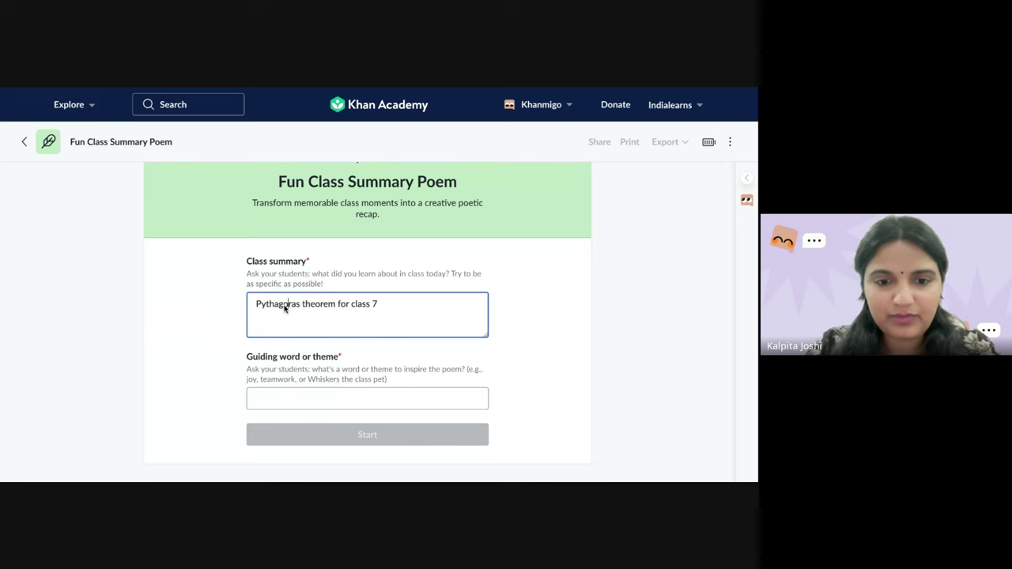
click(398, 310)
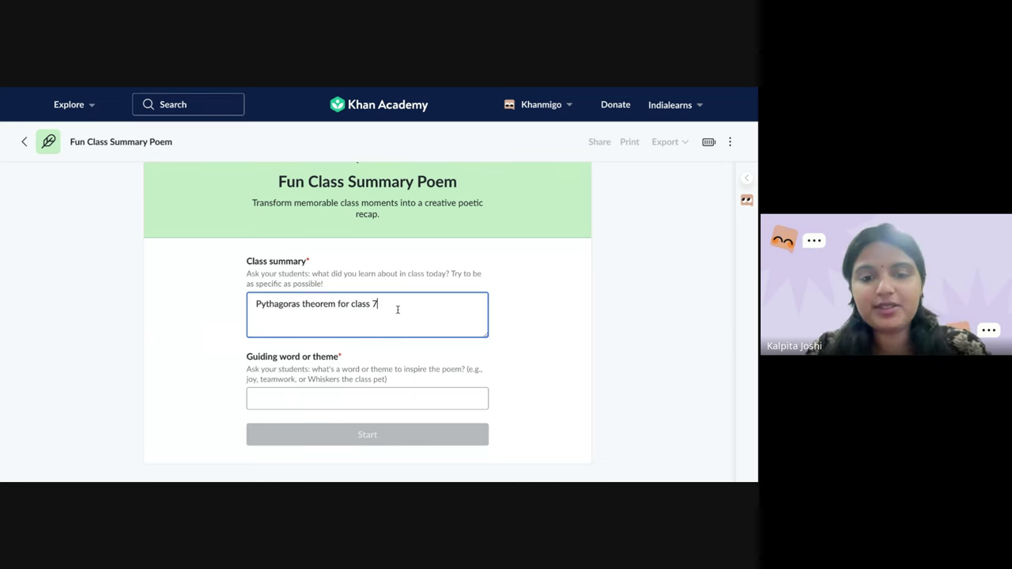
text(hu)
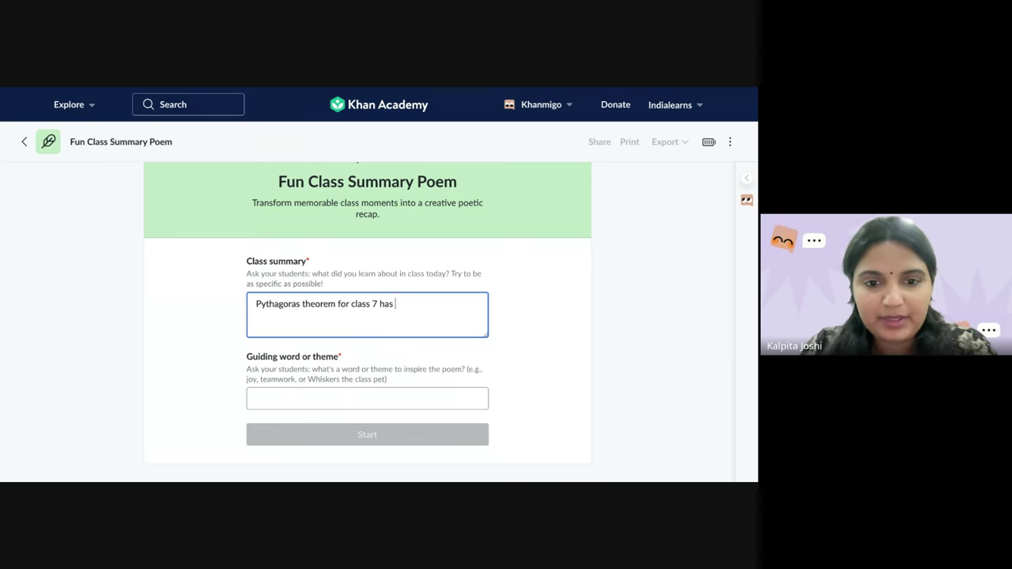
key(BackSpace)
key(BackSpace)
key(BackSpace)
Set the guiding theme to 'humorous, funny' and start generating the poem.
click(365, 395)
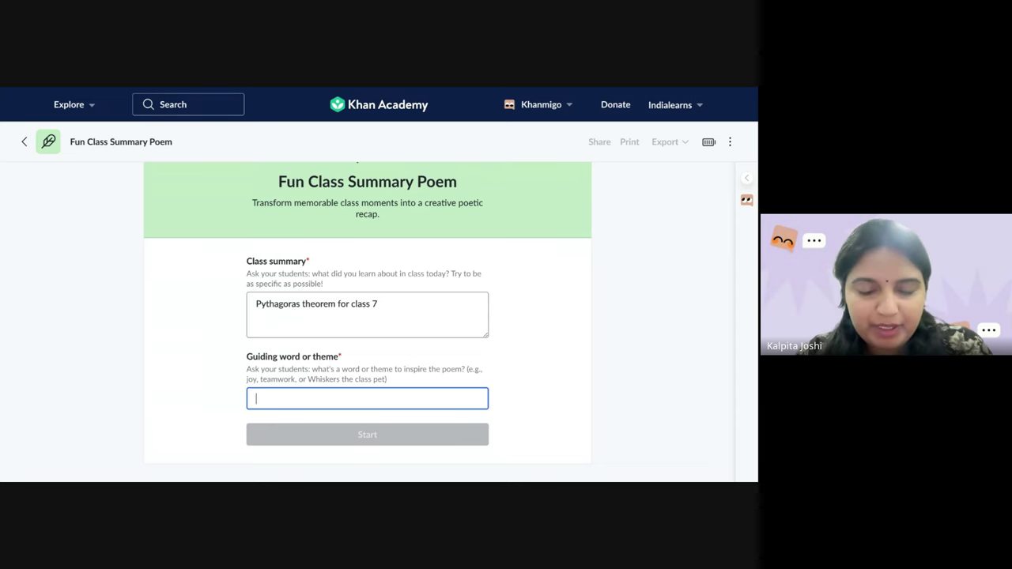
text(humo)
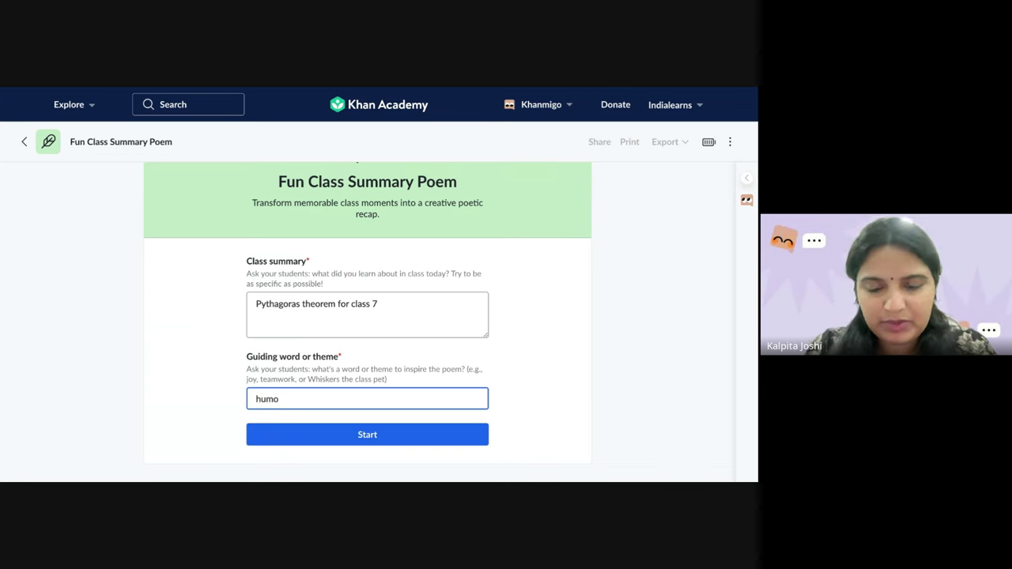
text(oru)
key(BackSpace)
key(BackSpace)
key(BackSpace)
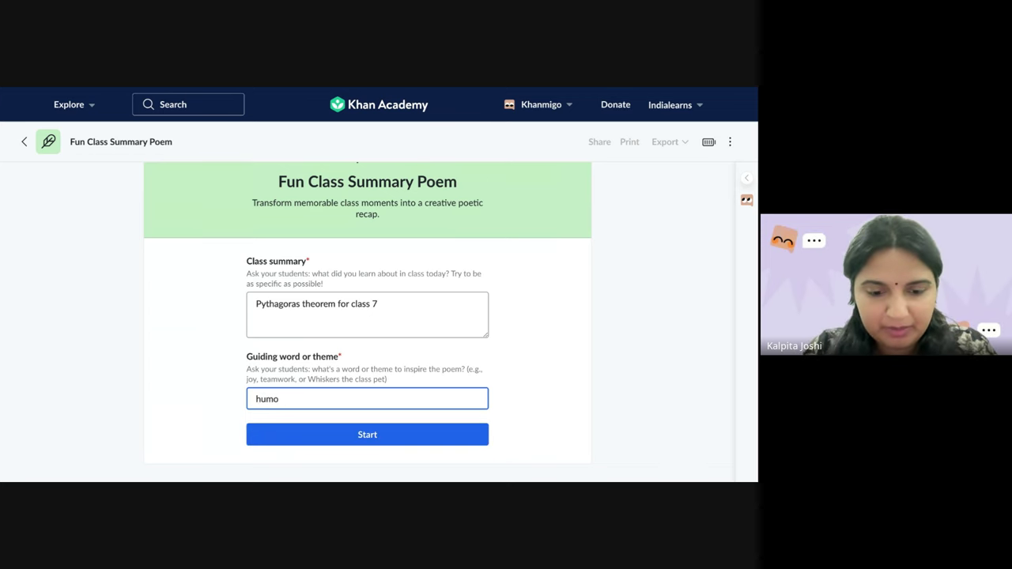
text(rous, funn)
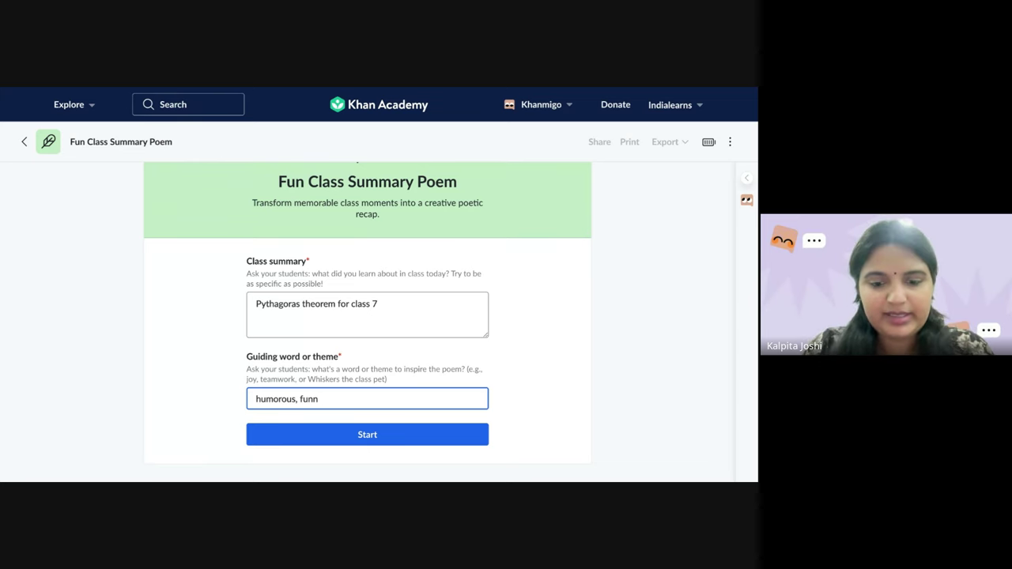
text(y)
click(368, 434)
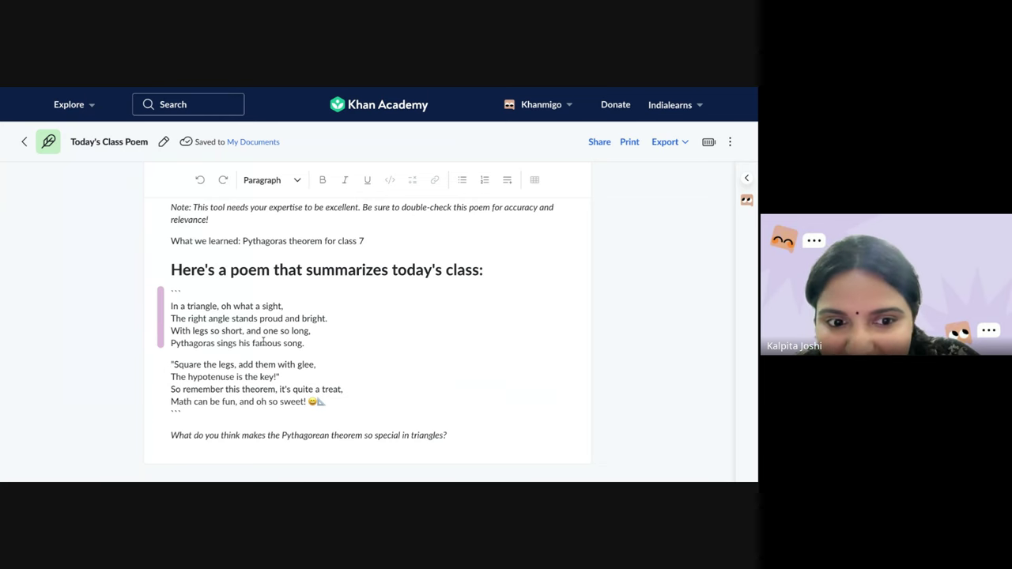
Open the Khanmigo side chat next to the generated Pythagoras class poem.
click(748, 179)
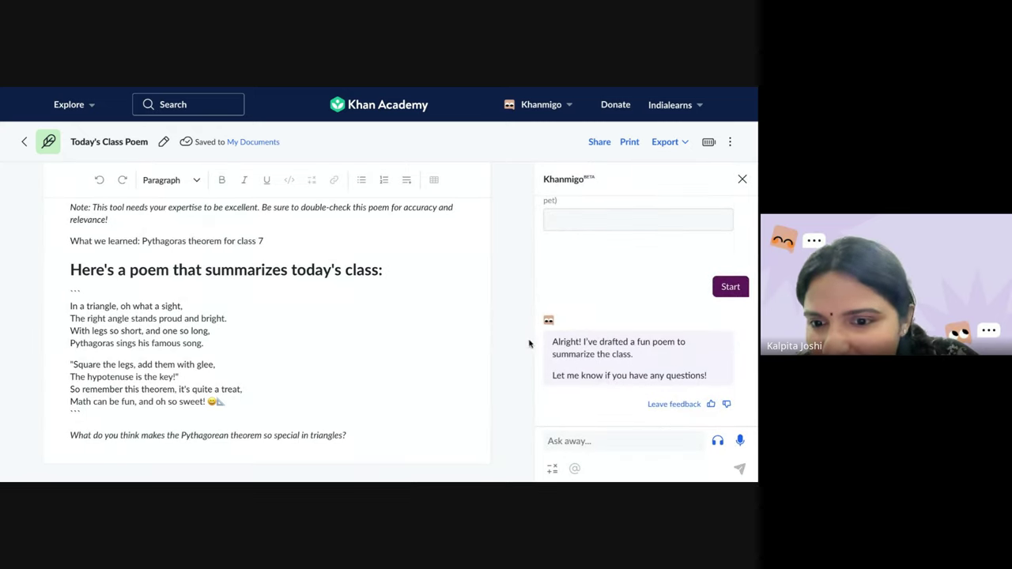
Send Khanmigo the request 'make the theme of this poem bollywood'.
click(600, 438)
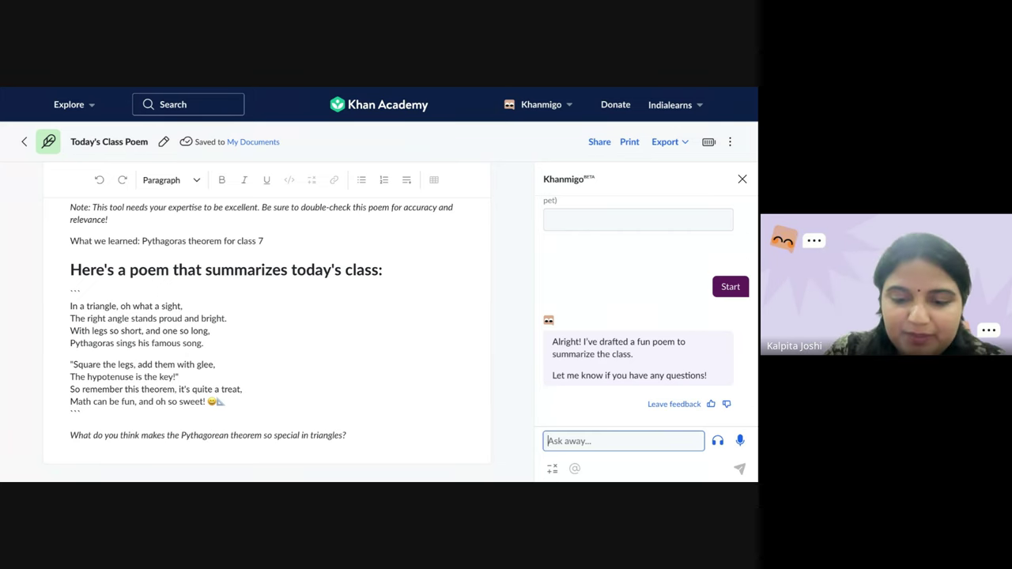
text(make the th)
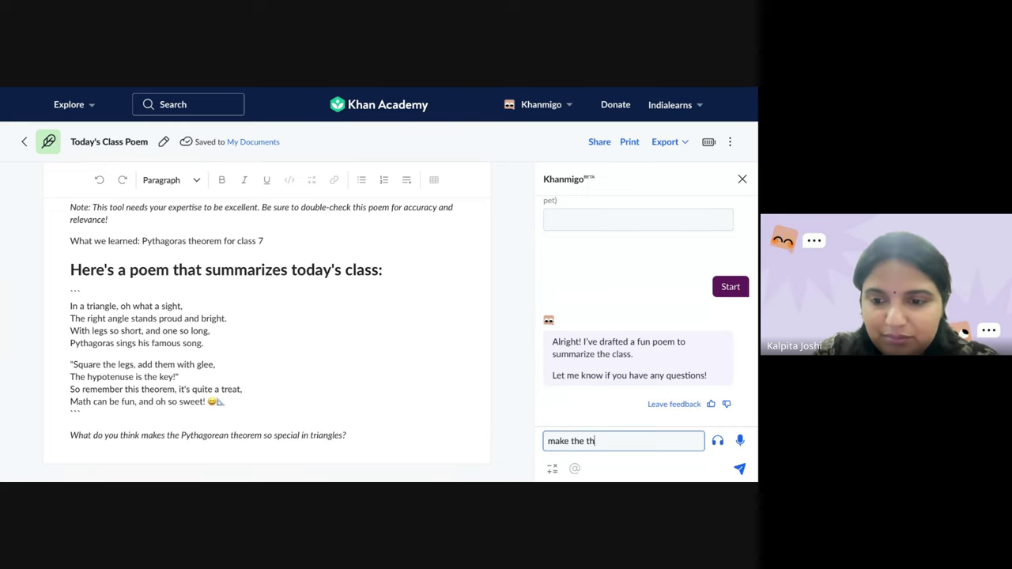
text(eme of thi)
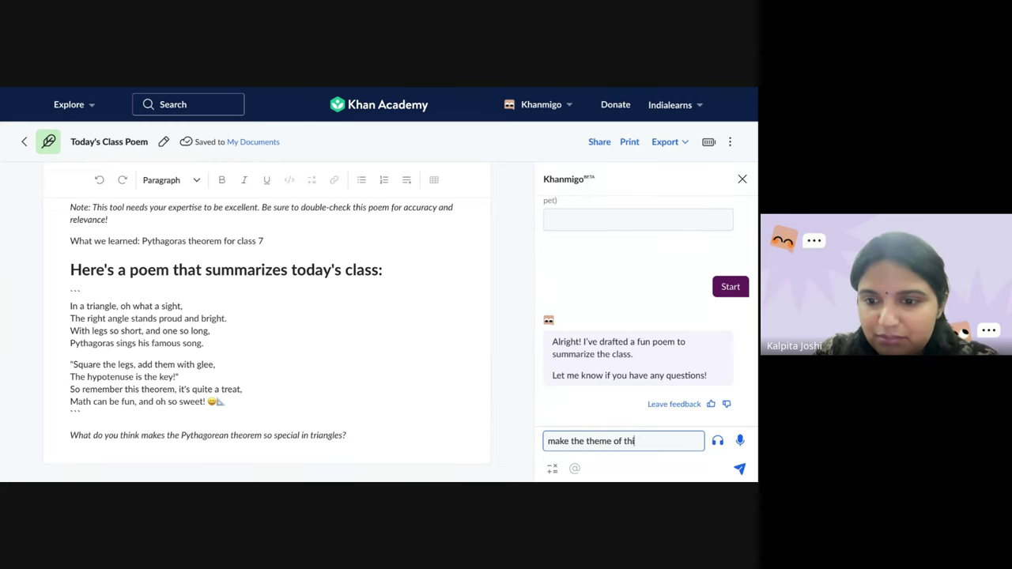
text(s poem)
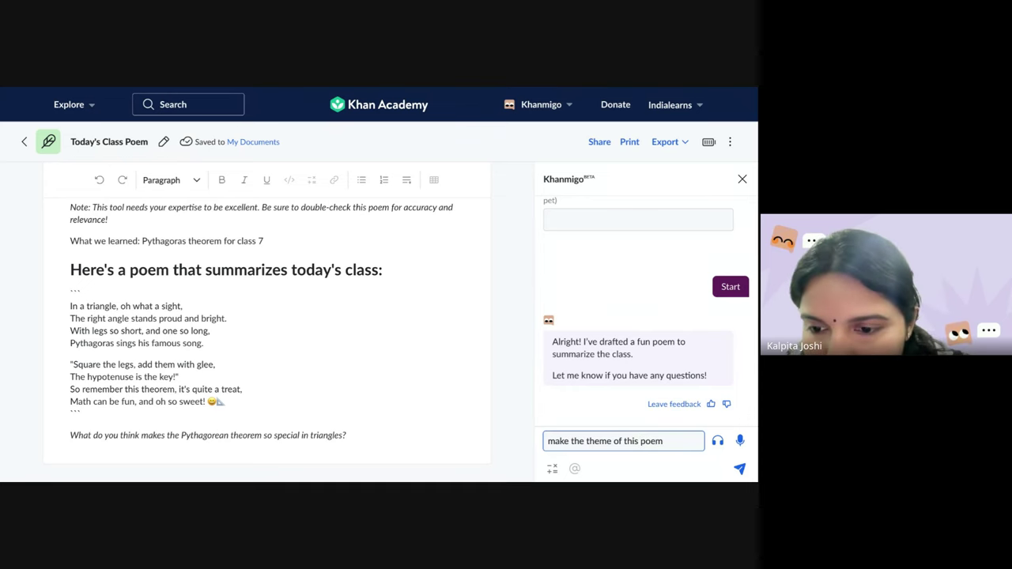
text( bollywoo)
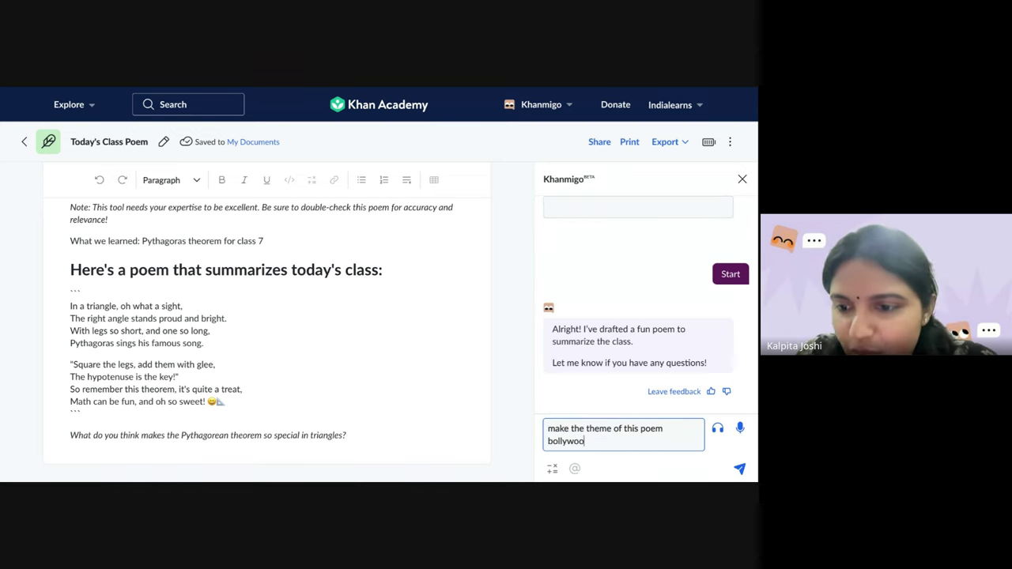
text(d)
key(Return)
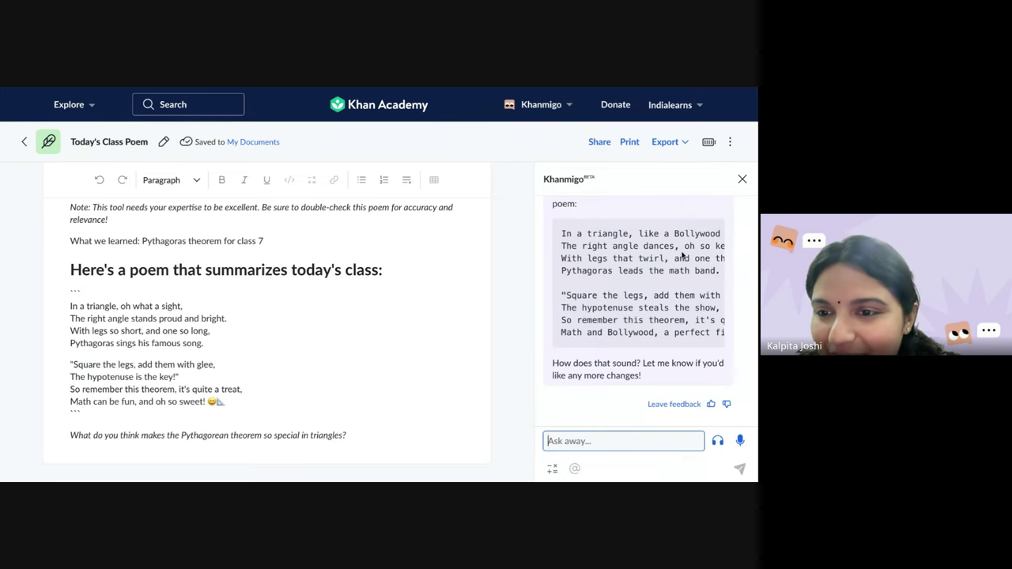
Scroll sideways through the Bollywood poem's code block, then close the Khanmigo chat panel.
scroll(682, 255, right, 3)
scroll(682, 254, left, 3)
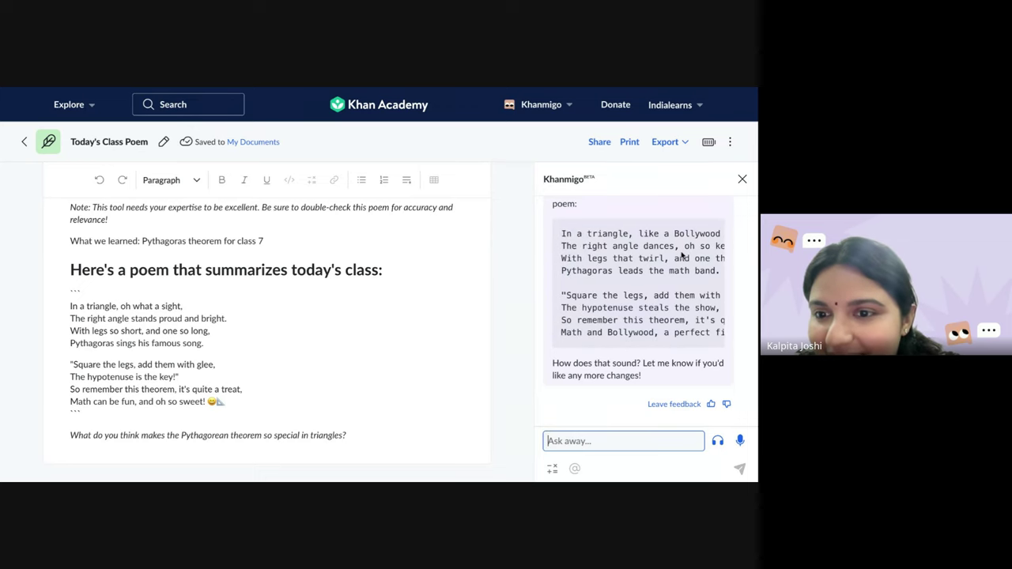
scroll(682, 255, right, 3)
scroll(683, 255, left, 3)
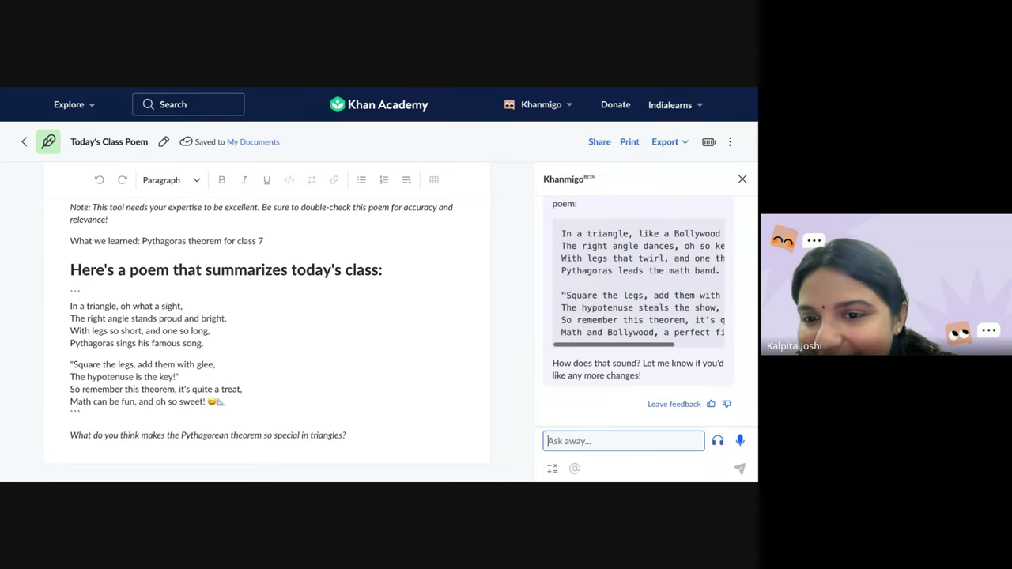
scroll(680, 291, right, 4)
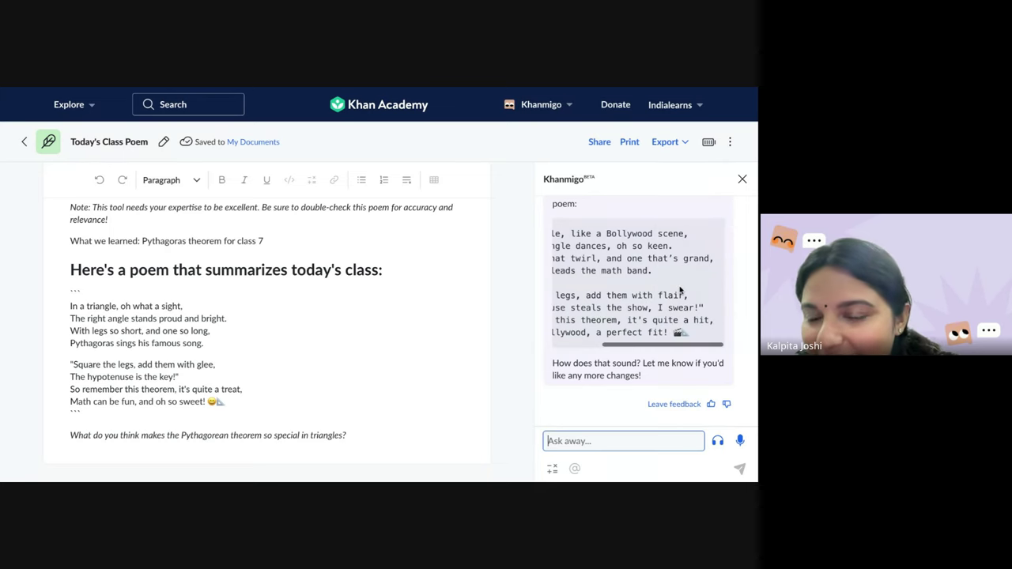
scroll(680, 291, left, 4)
scroll(680, 291, right, 1)
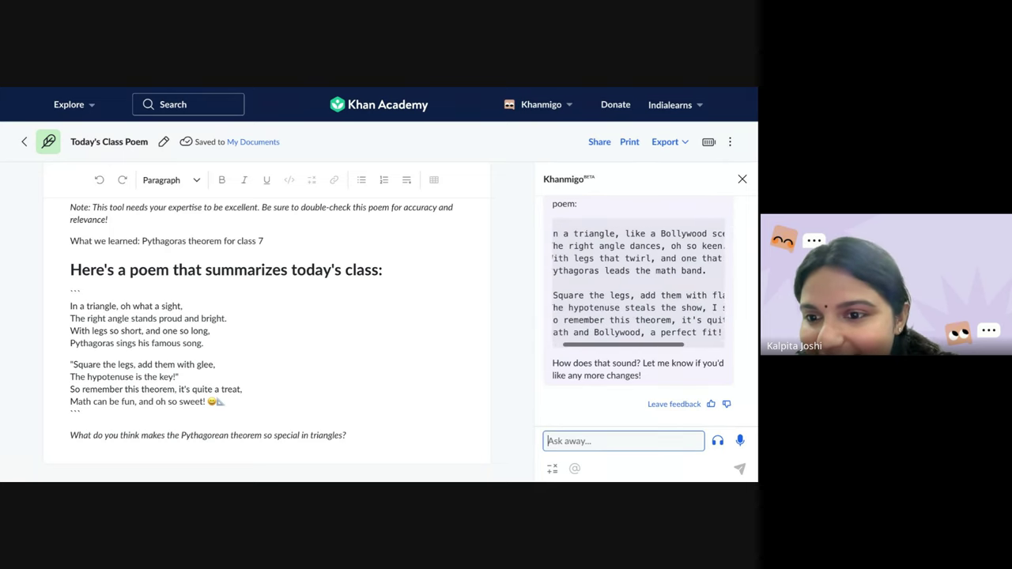
scroll(637, 284, right, 1)
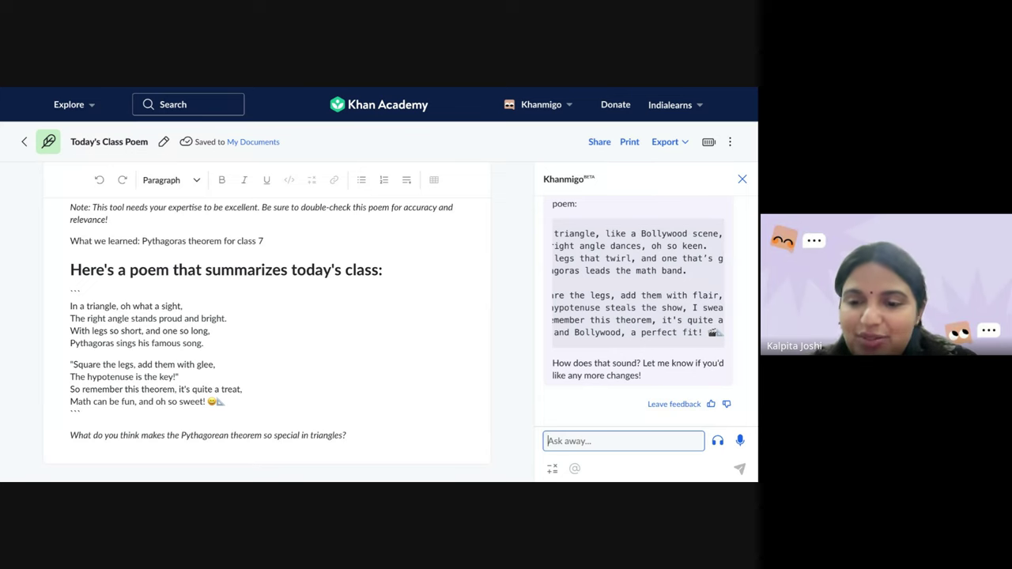
click(742, 179)
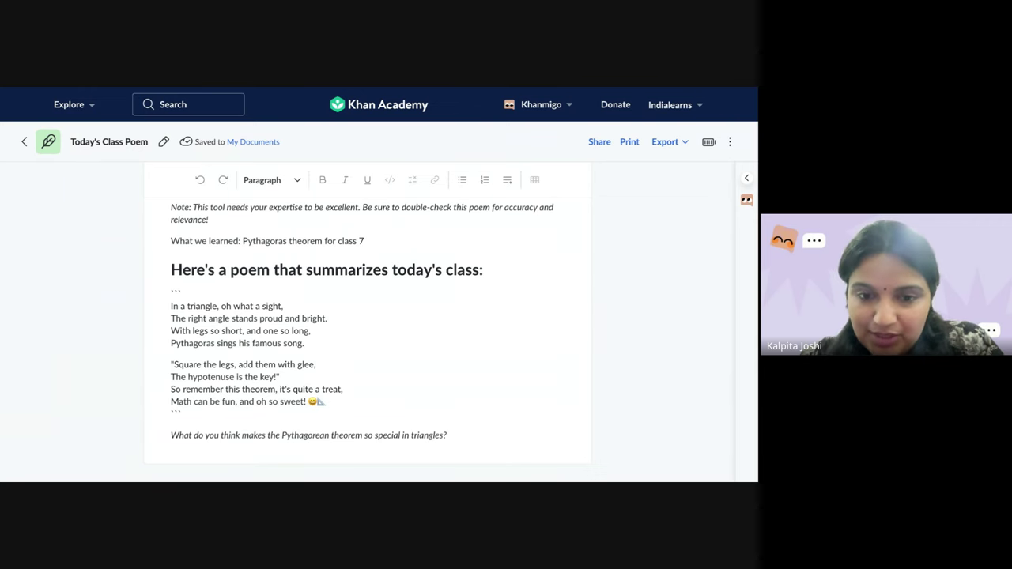
Switch to the Google Slides slide 'Basic information about Khanmigo'.
key(alt+Tab)
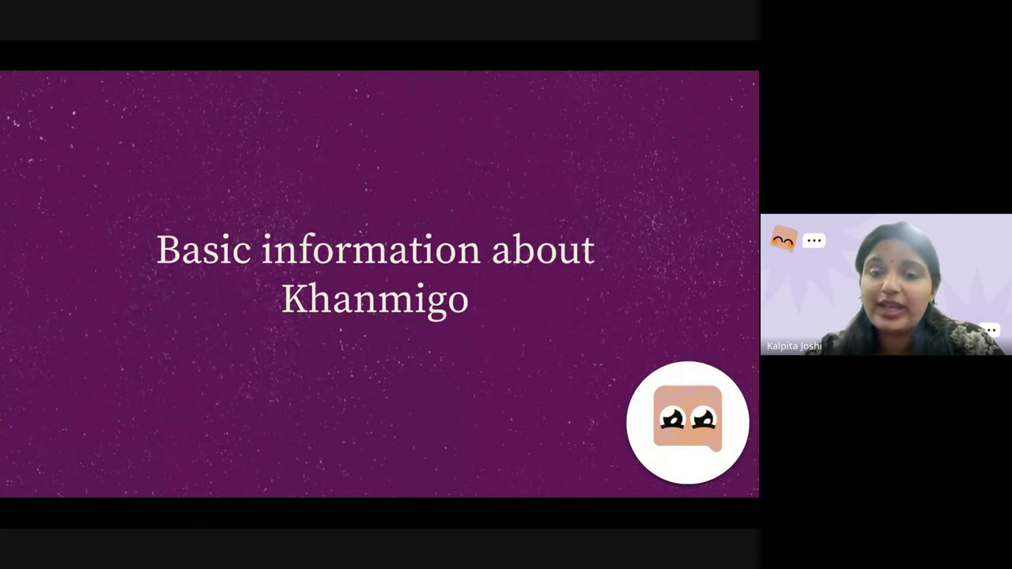
Advance to the How to enable Khanmigo slide and then the account-creation slide.
key(Right)
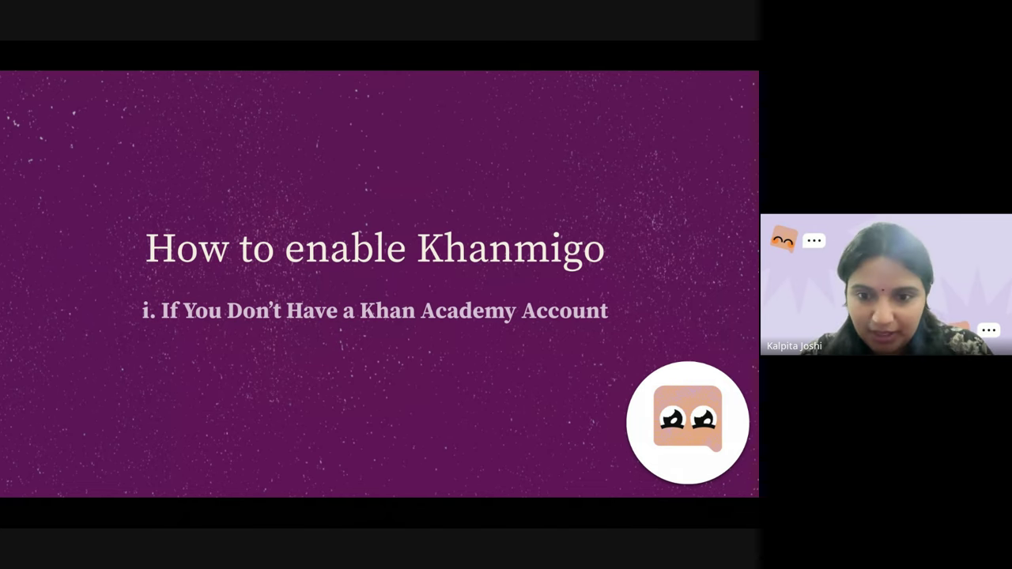
key(Right)
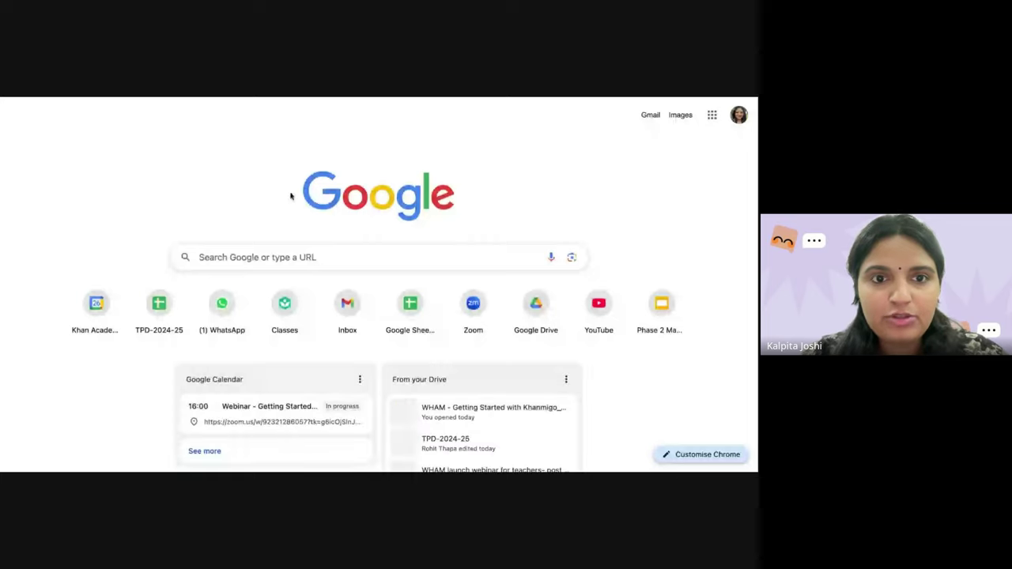
Log out of the current Khan Academy teacher account and go to the Sign up page.
click(241, 97)
click(670, 104)
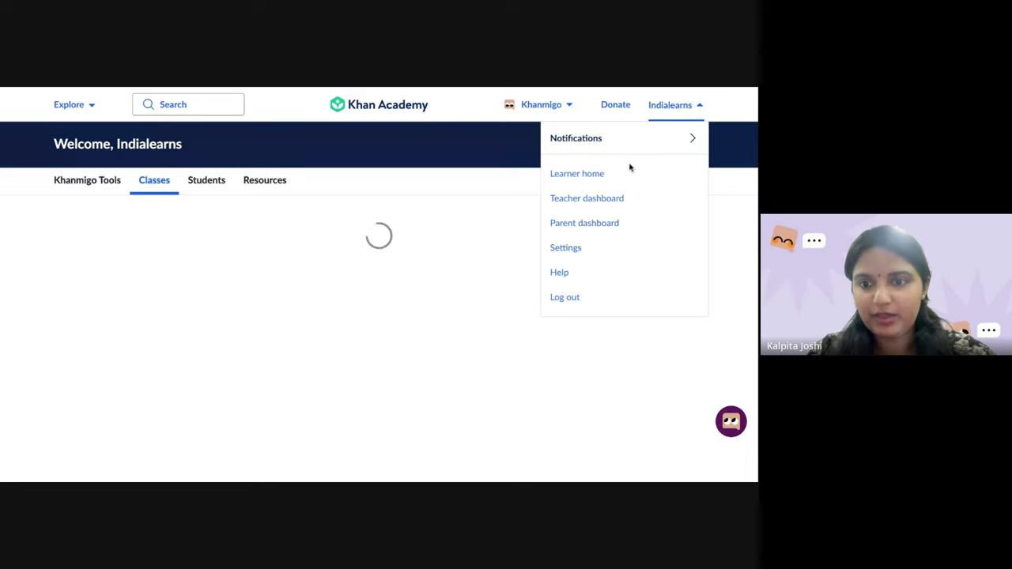
click(566, 297)
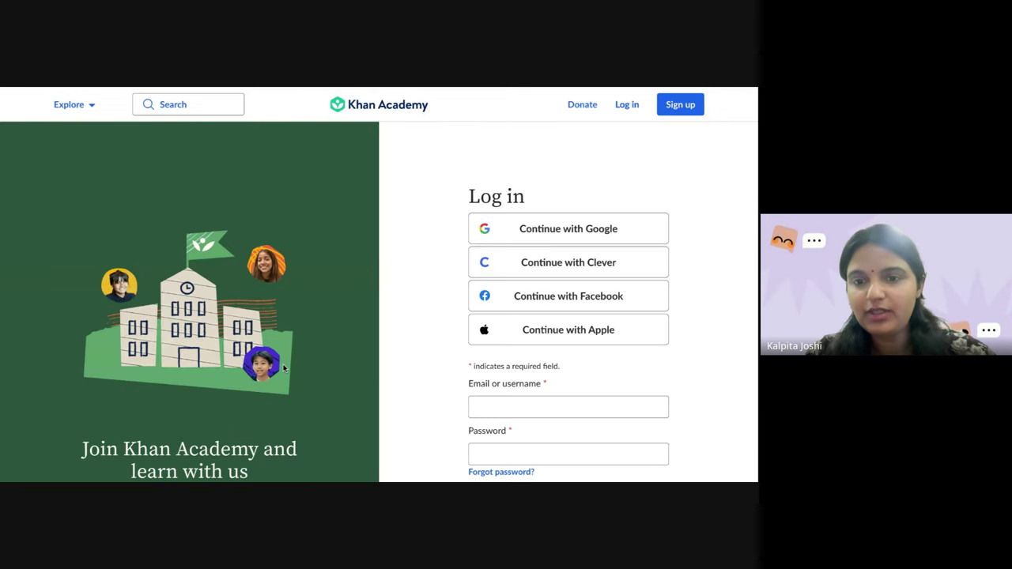
scroll(418, 291, down, 1)
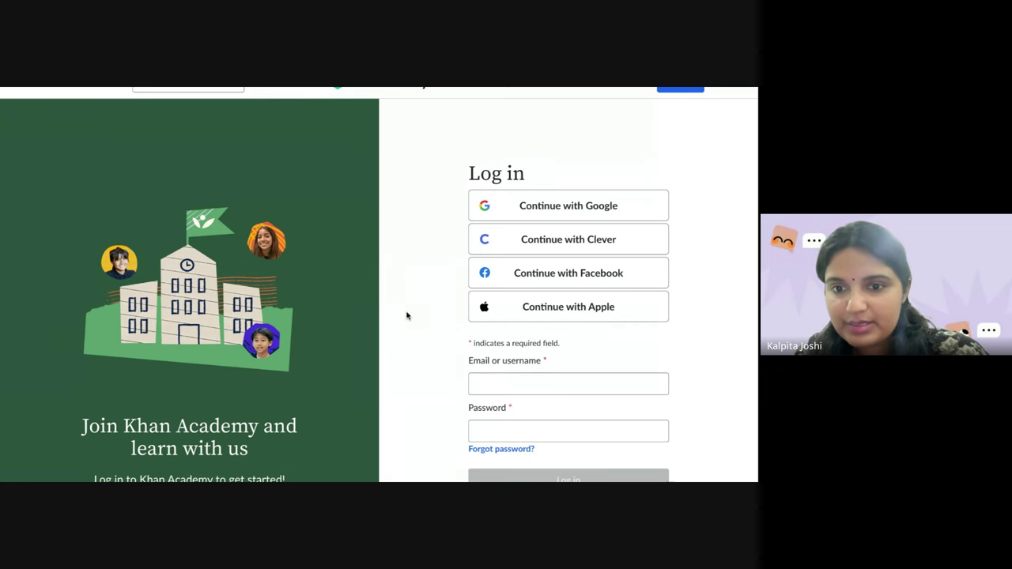
scroll(406, 317, up, 1)
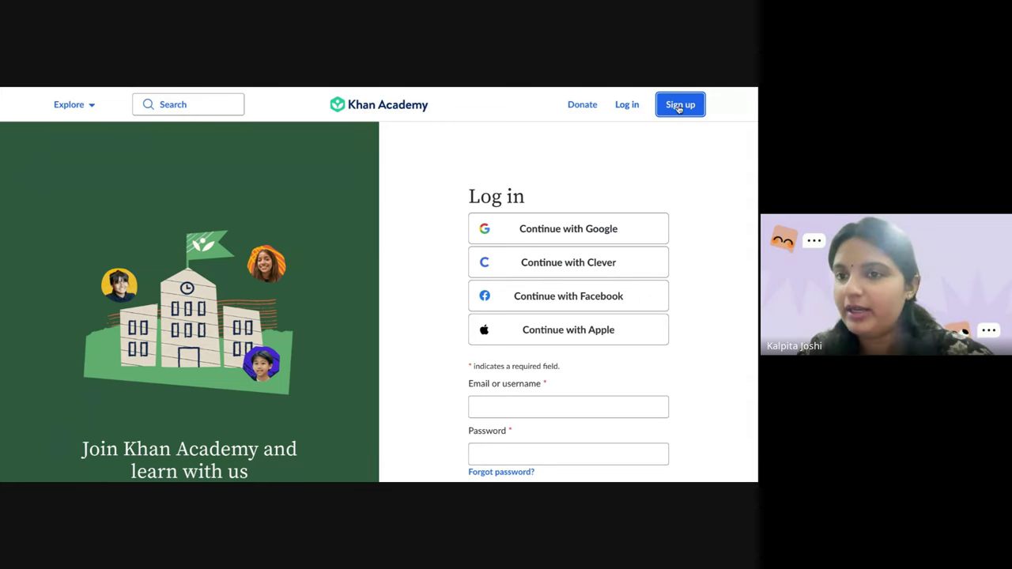
click(679, 107)
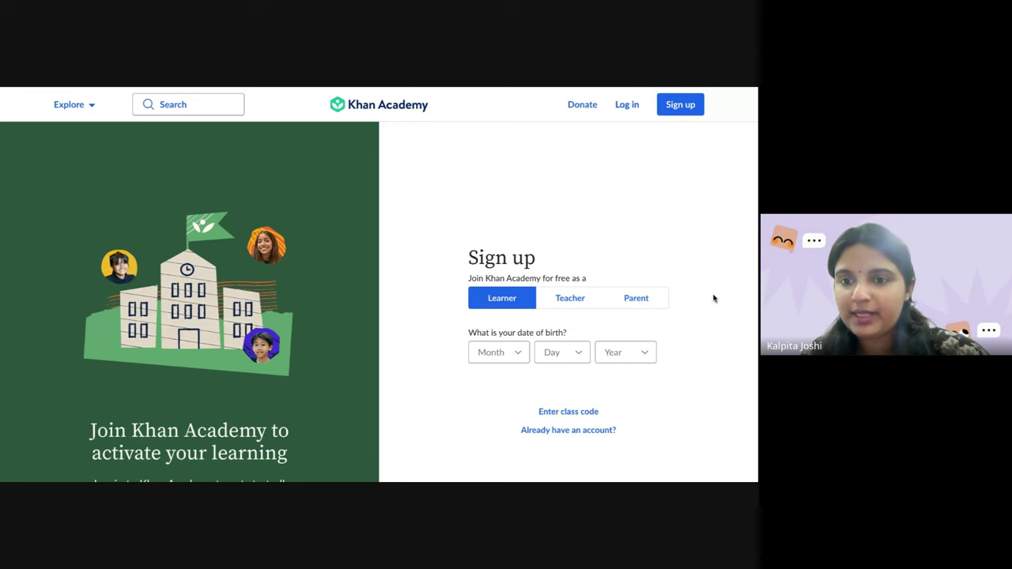
Choose Teacher on the Sign up page and pick Sign up with Email.
click(578, 300)
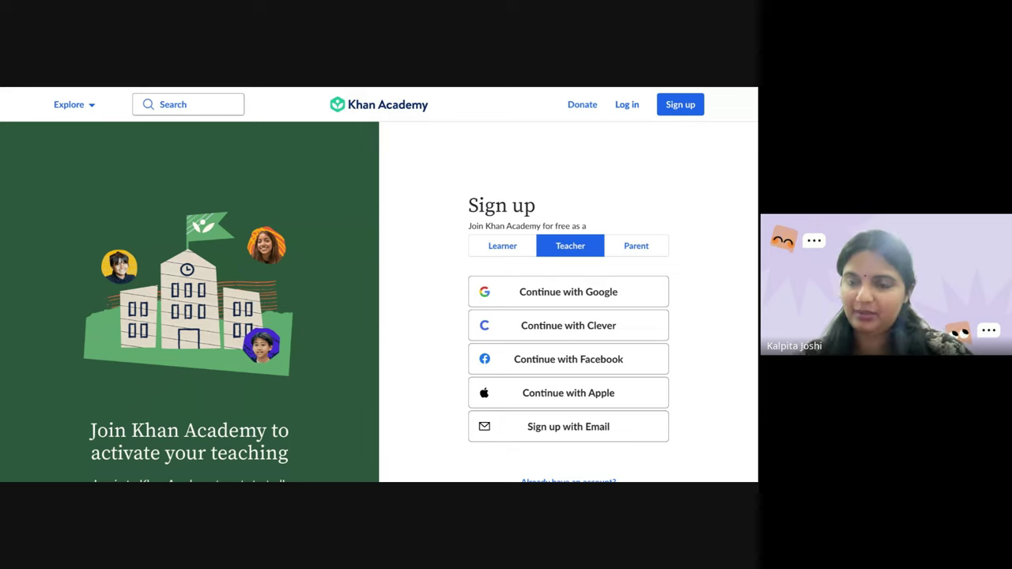
scroll(380, 284, down, 1)
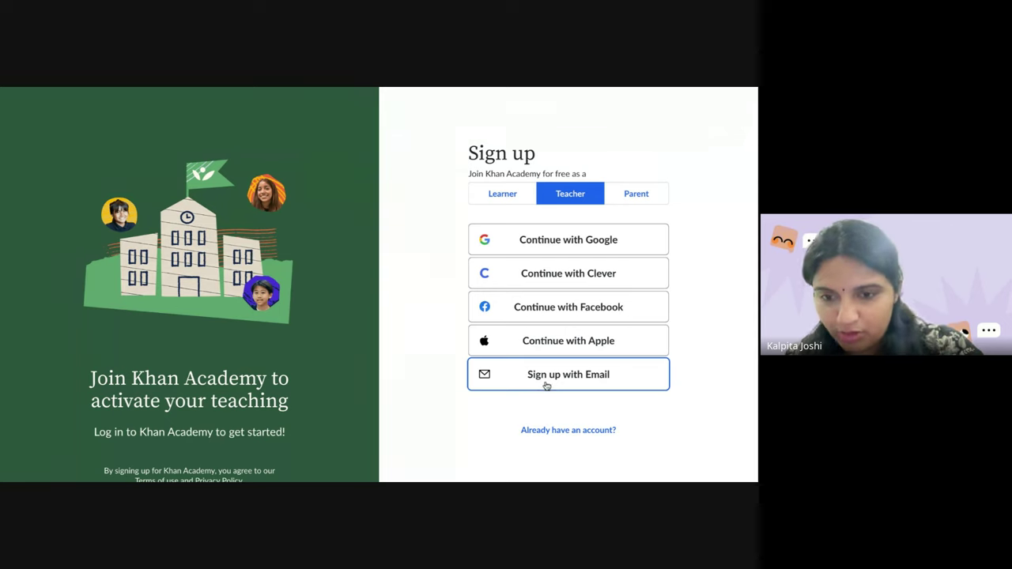
click(545, 386)
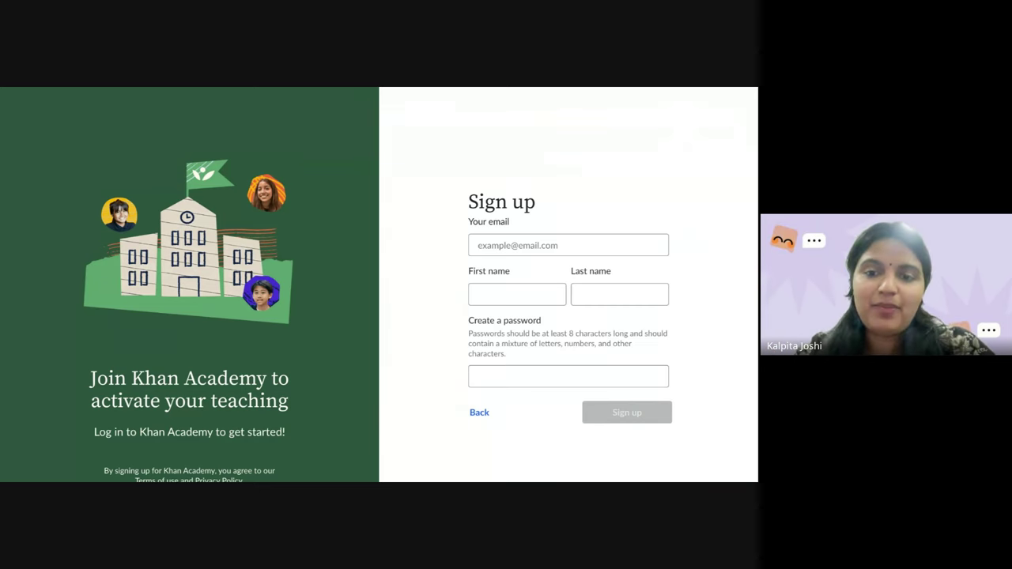
Enter the account e-mail, first name, last name and a password, then submit the sign-up.
click(568, 245)
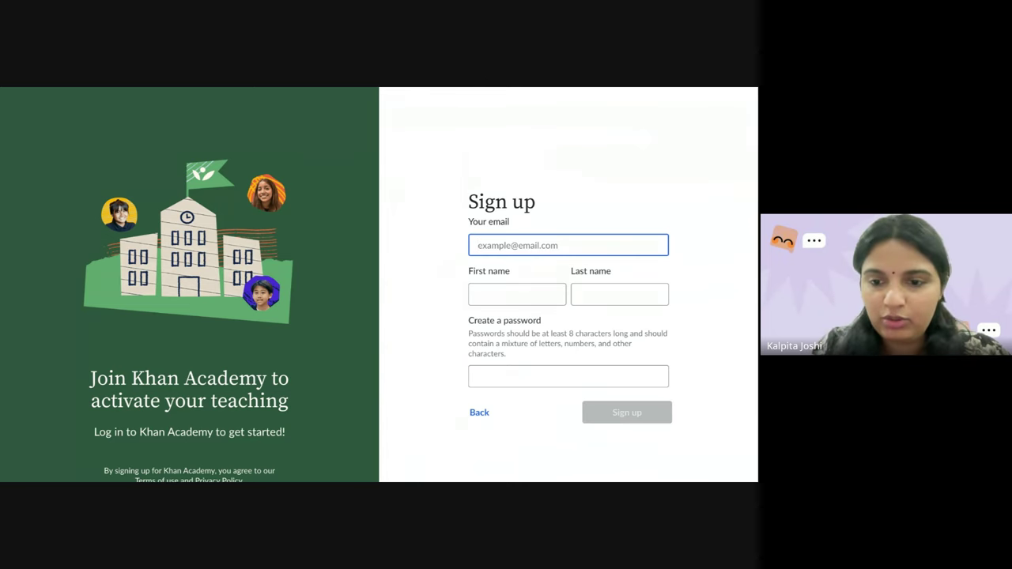
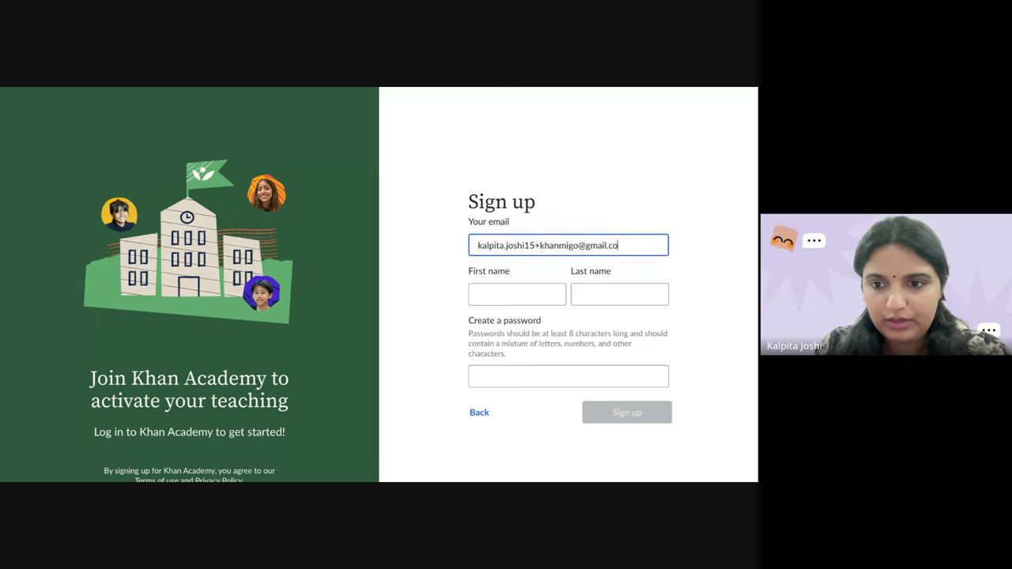
click(497, 293)
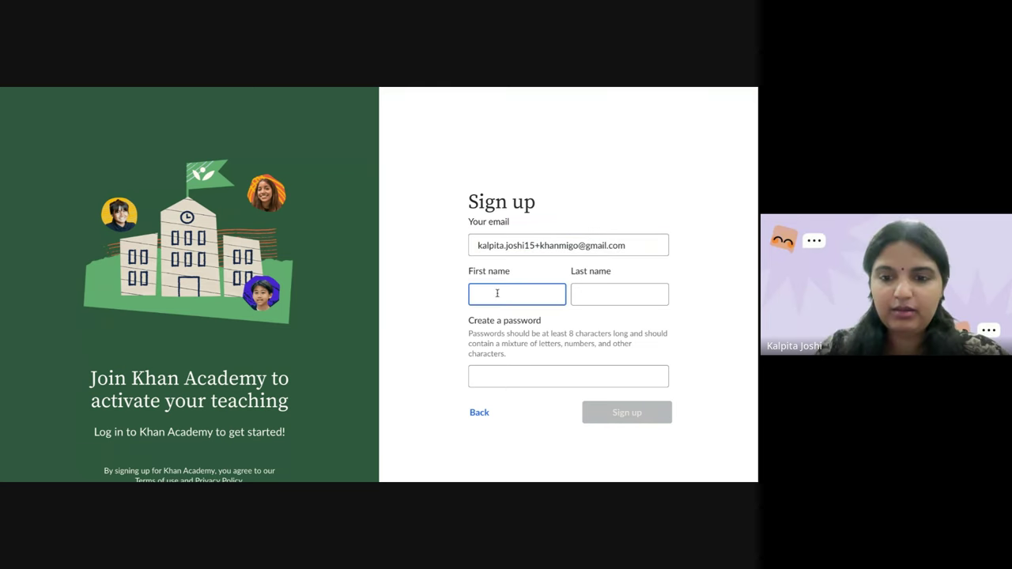
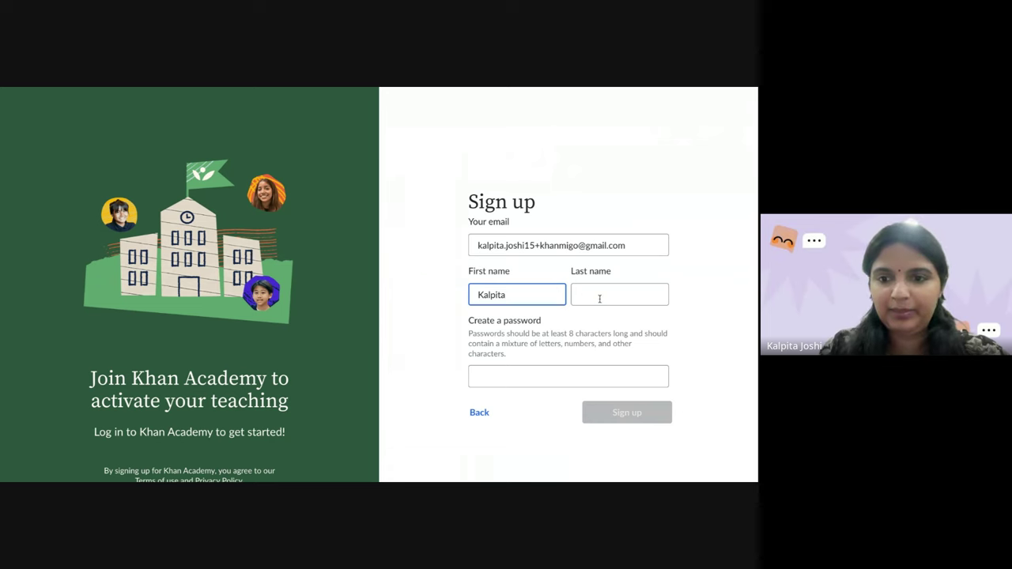
click(599, 298)
click(563, 382)
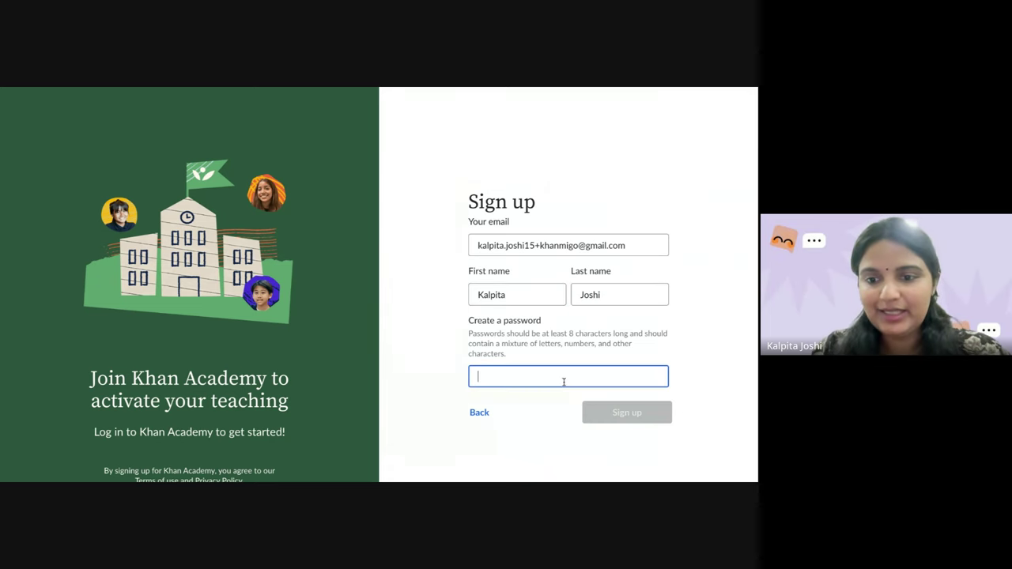
text(••••••••)
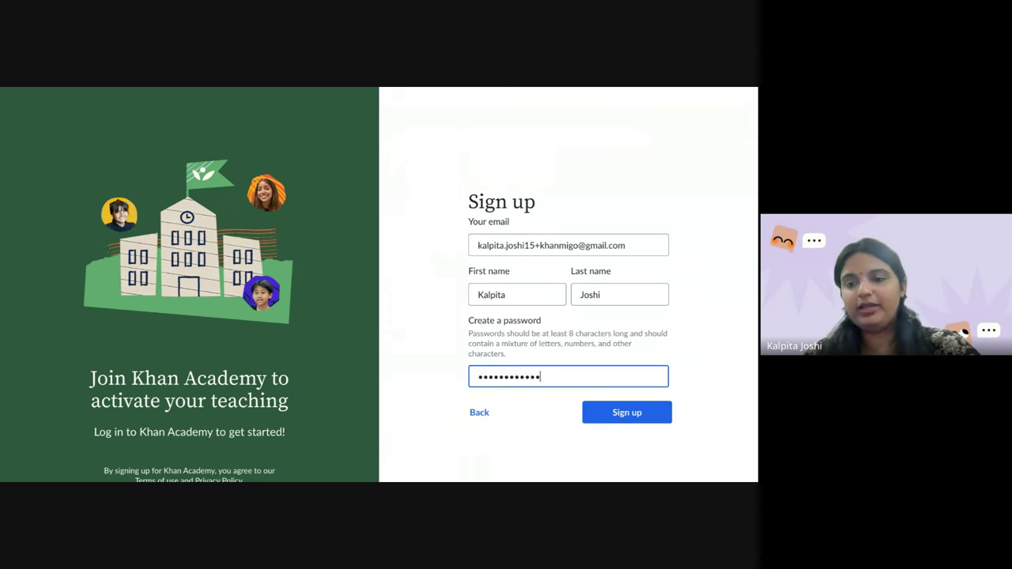
click(625, 417)
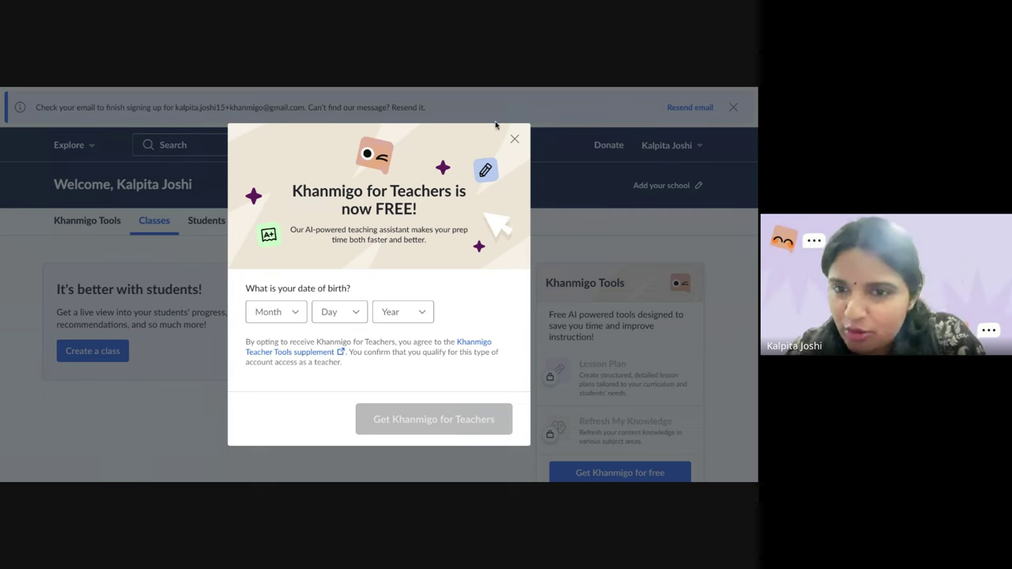
Enter birth date Jan 1, 1990 and activate Khanmigo for Teachers.
click(261, 313)
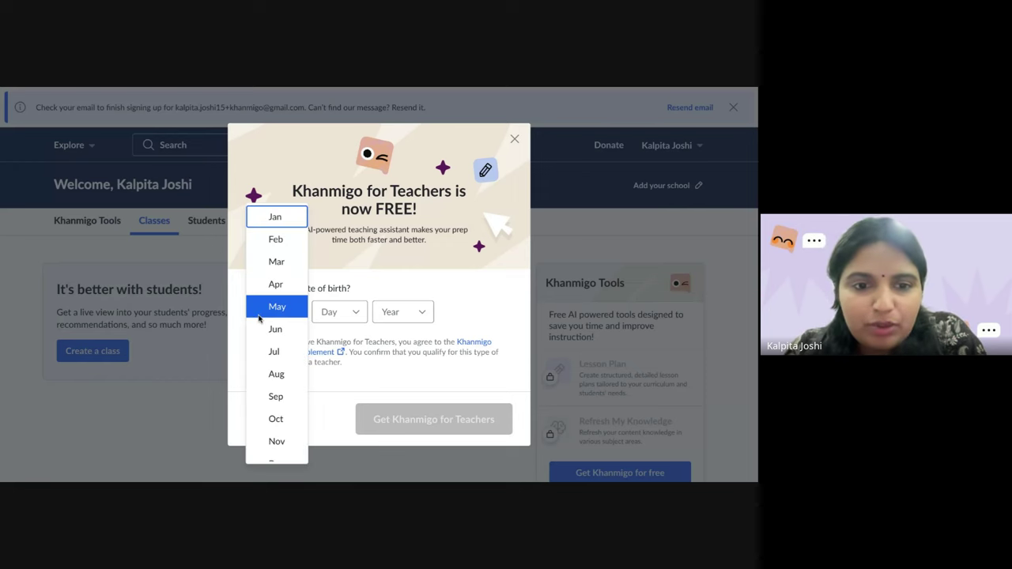
click(284, 218)
click(344, 312)
click(339, 104)
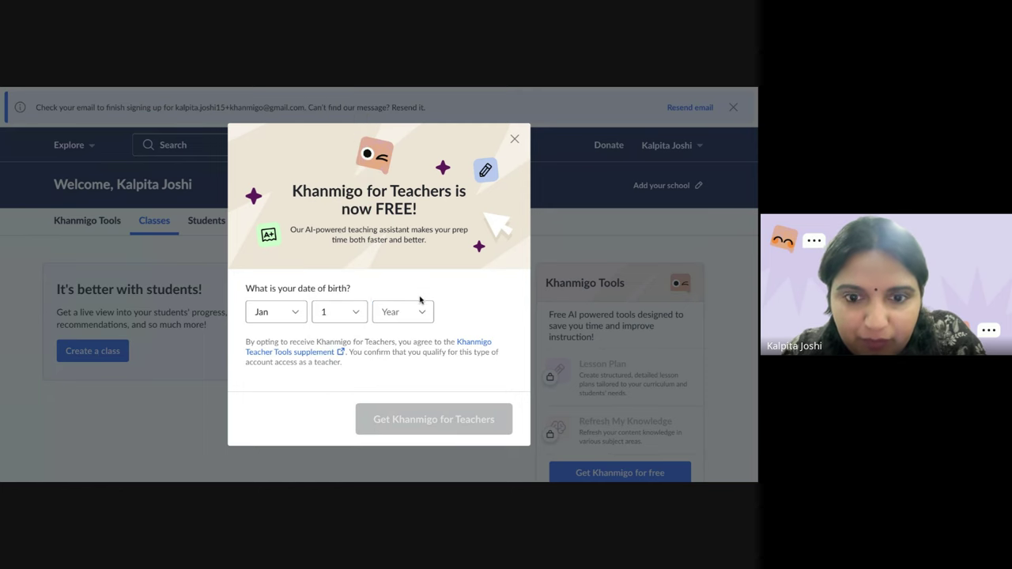
click(409, 313)
scroll(408, 315, down, 11)
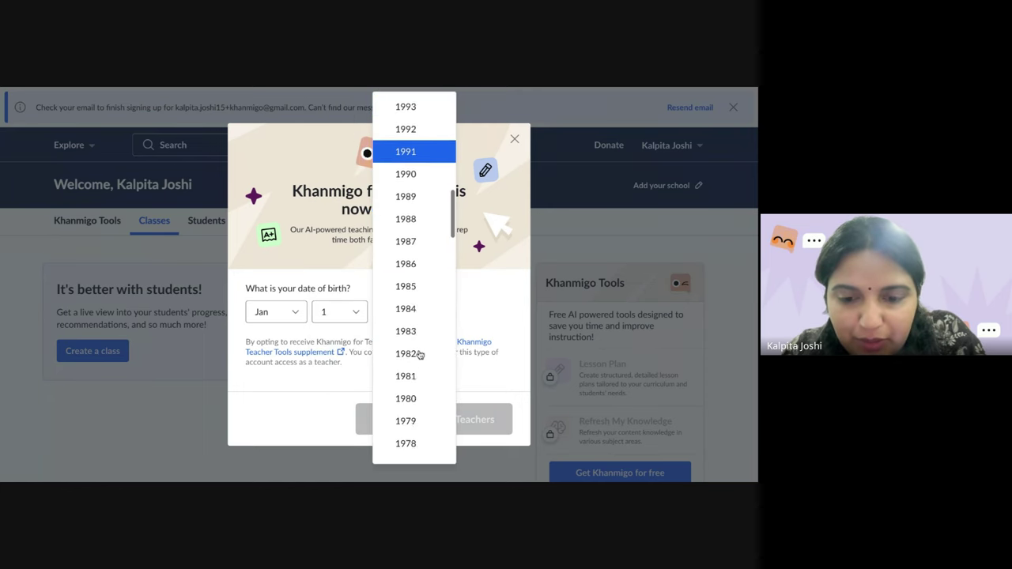
scroll(411, 311, up, 4)
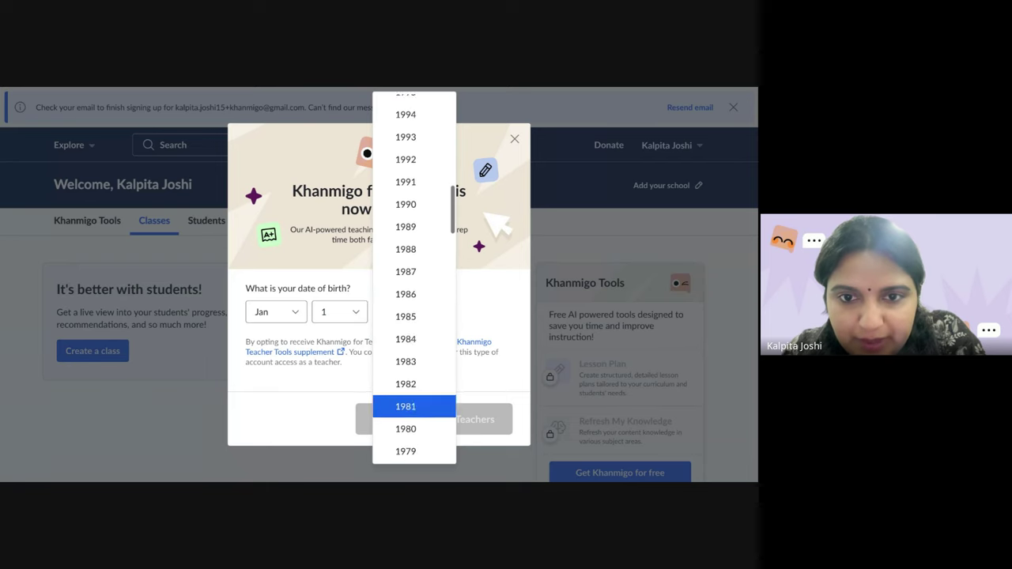
click(404, 214)
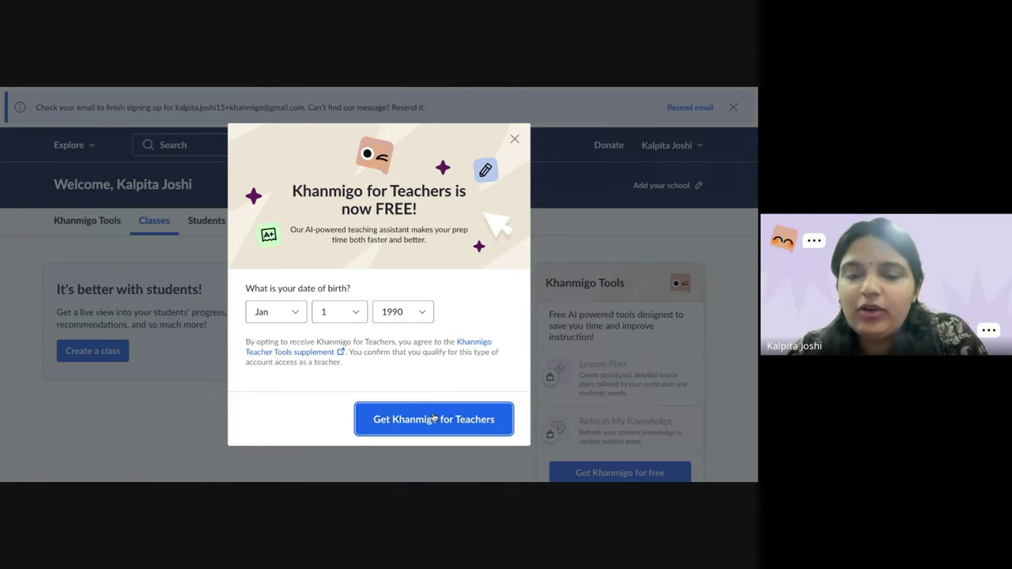
click(423, 419)
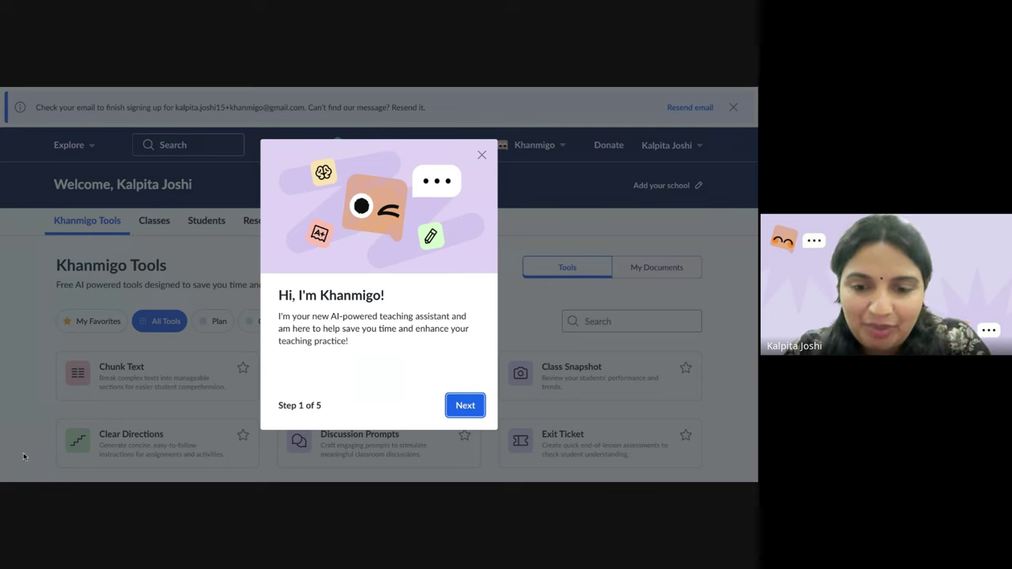
Step through all five screens of the 'Hi, I'm Khanmigo' introduction.
click(467, 408)
click(468, 409)
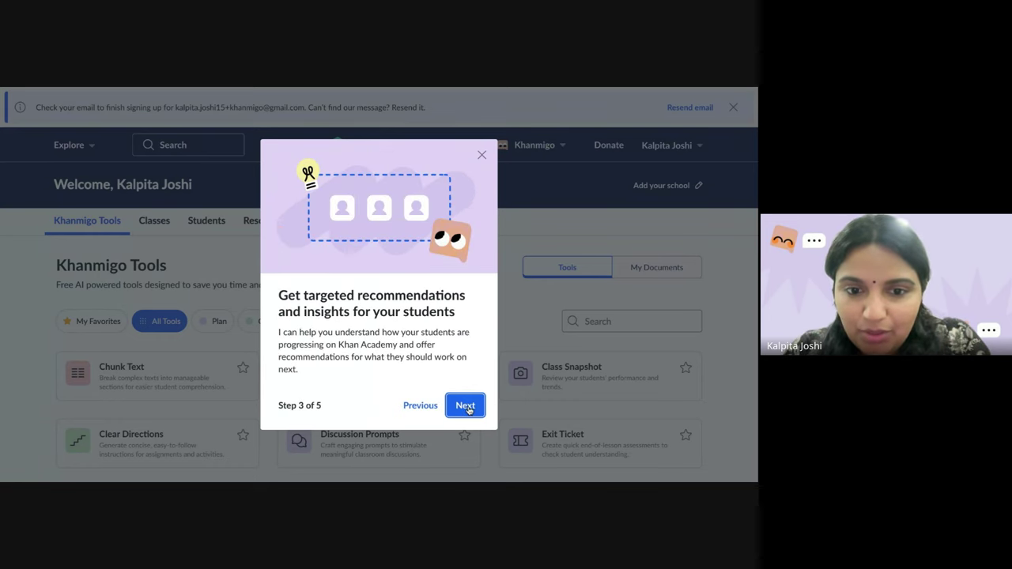
click(467, 407)
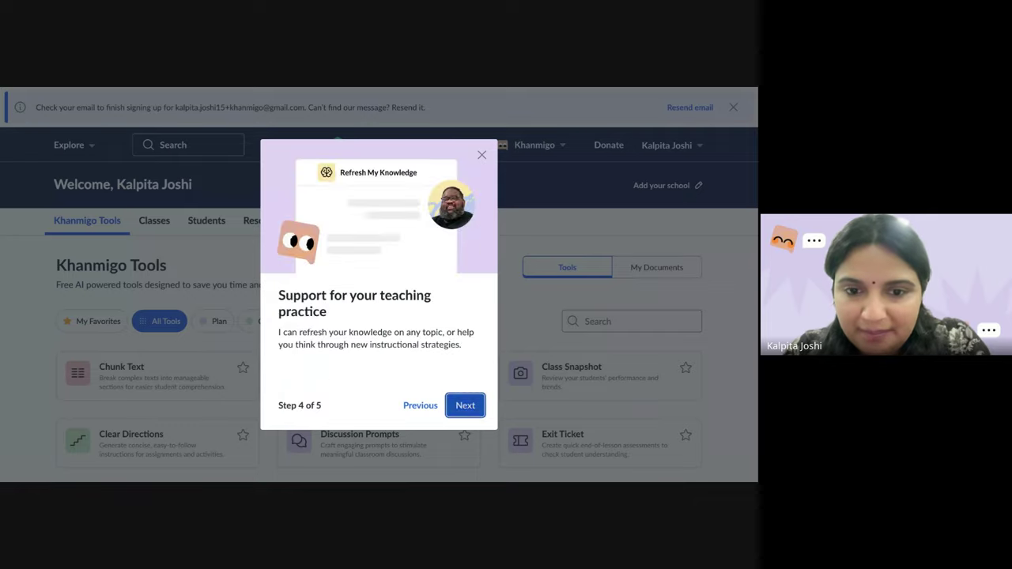
click(466, 406)
click(465, 406)
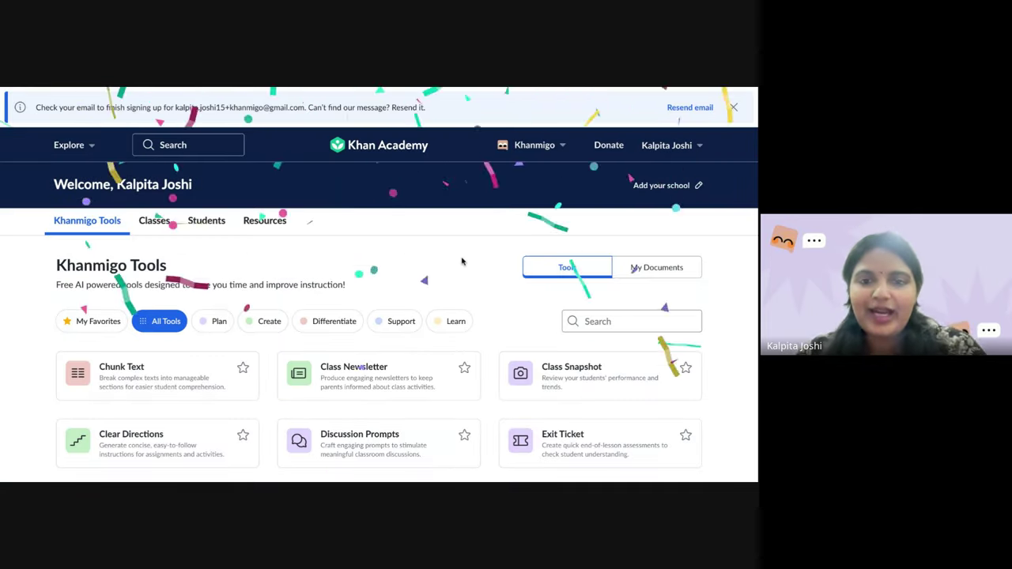
Scroll down through the Khanmigo Tools cards and back to the top.
scroll(463, 262, down, 2)
scroll(462, 262, down, 1)
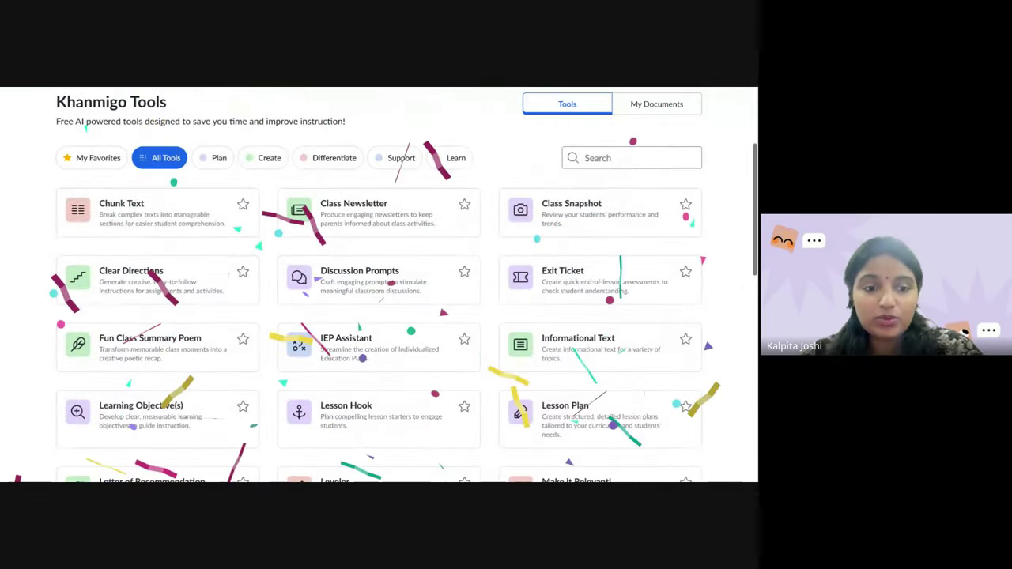
scroll(463, 262, down, 3)
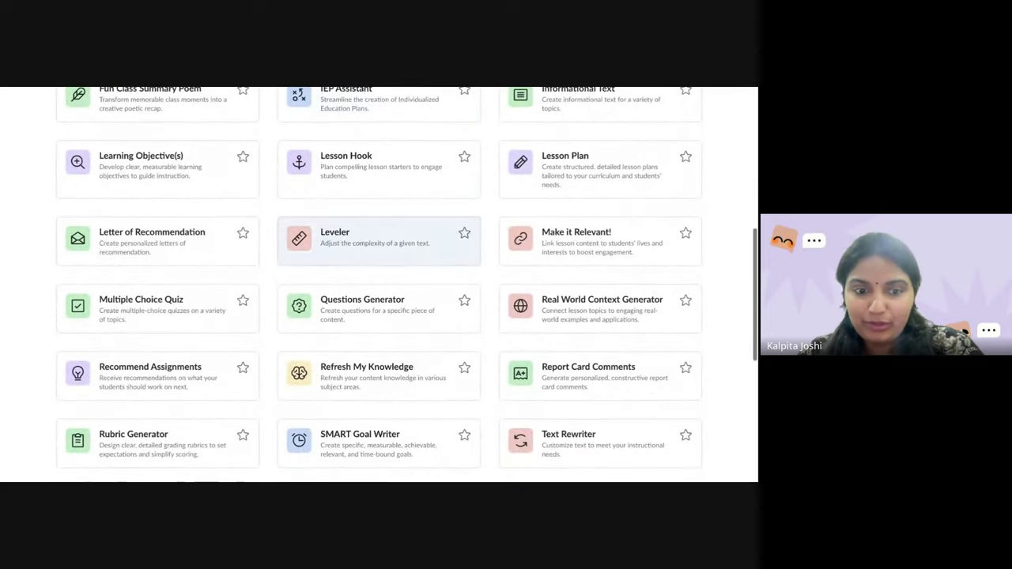
scroll(462, 237, down, 2)
scroll(380, 221, up, 6)
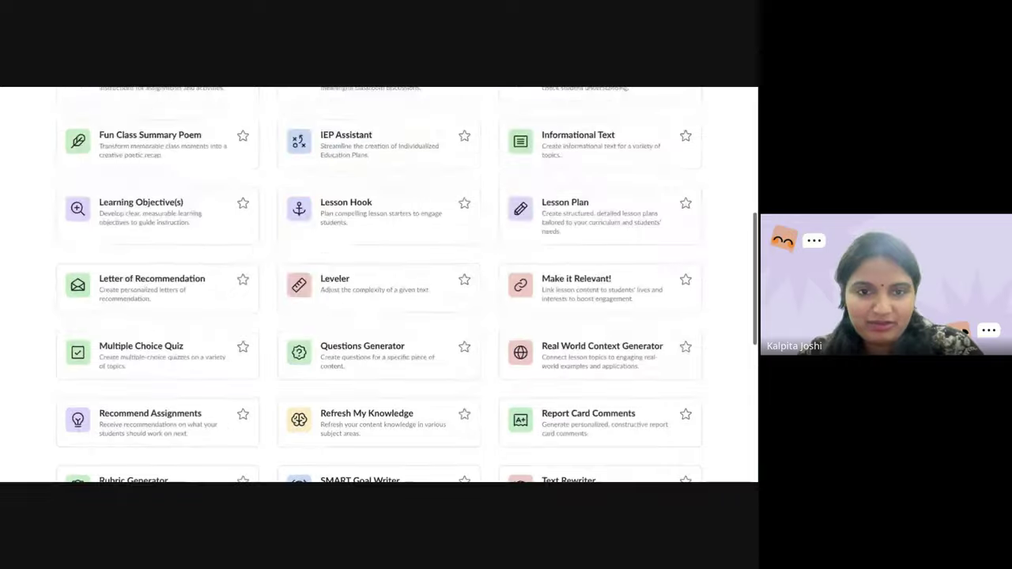
scroll(371, 237, down, 1)
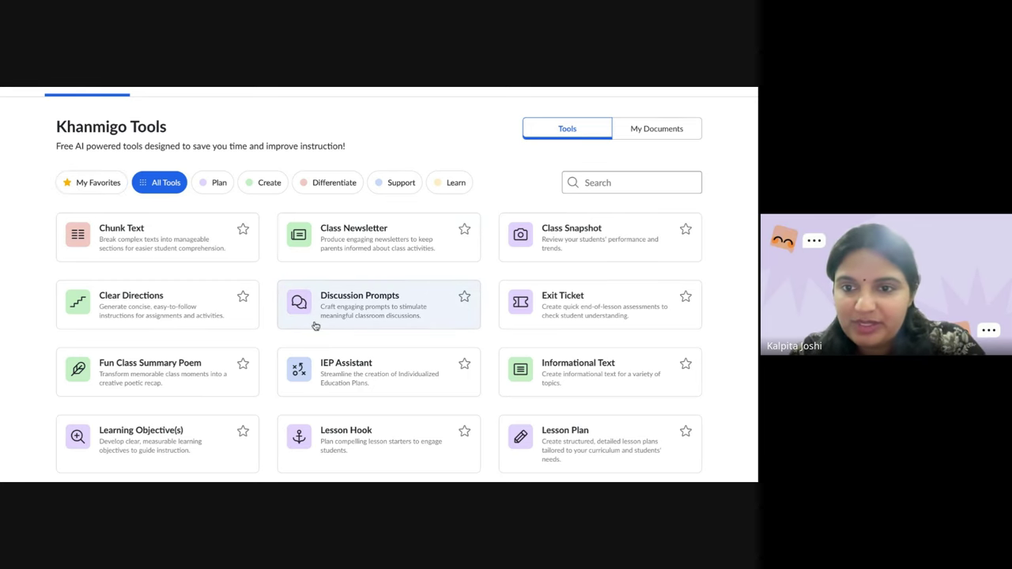
scroll(316, 326, up, 2)
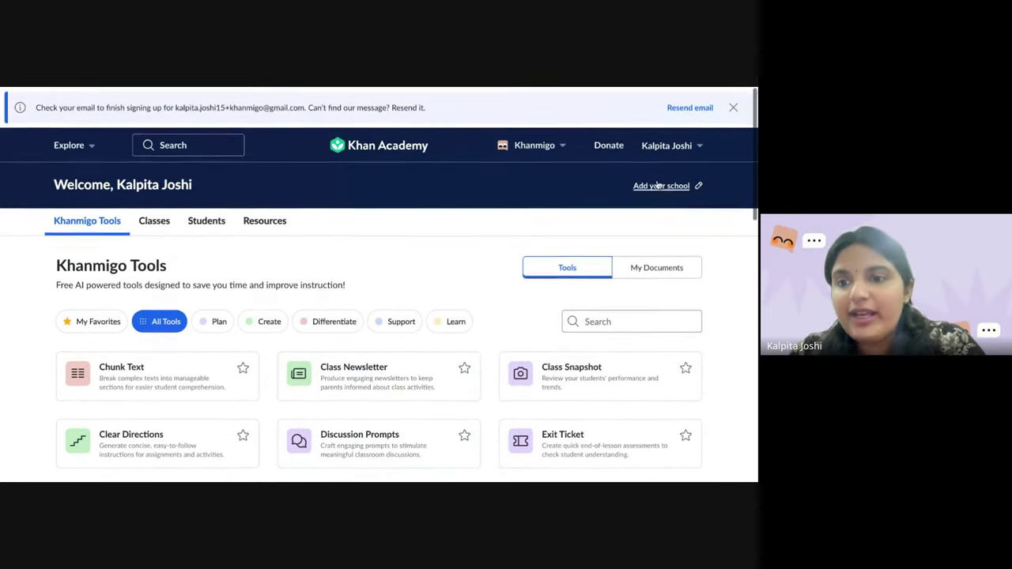
Log out, then fill the login's Email or username with the saved account e-mail.
click(700, 151)
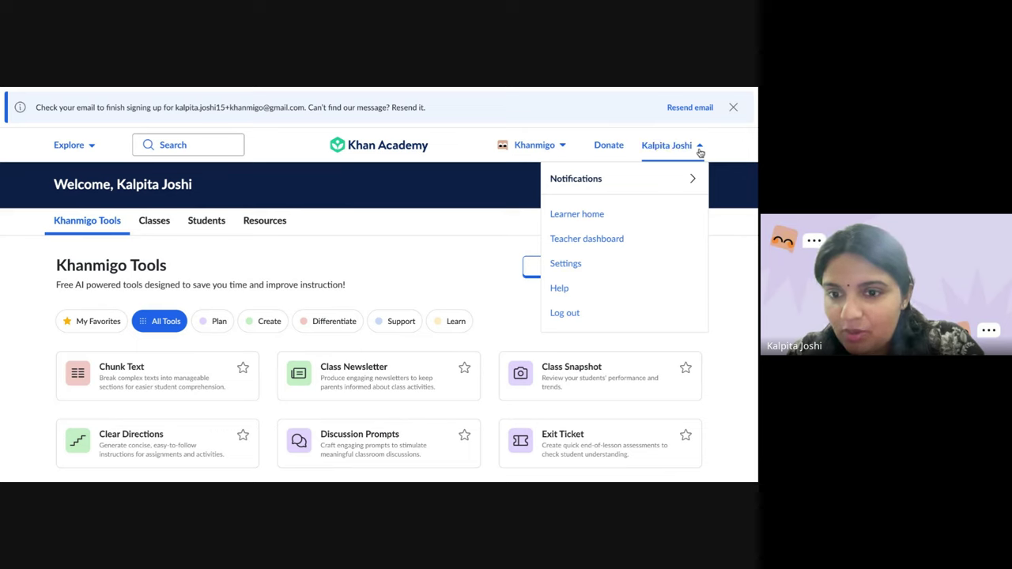
click(565, 313)
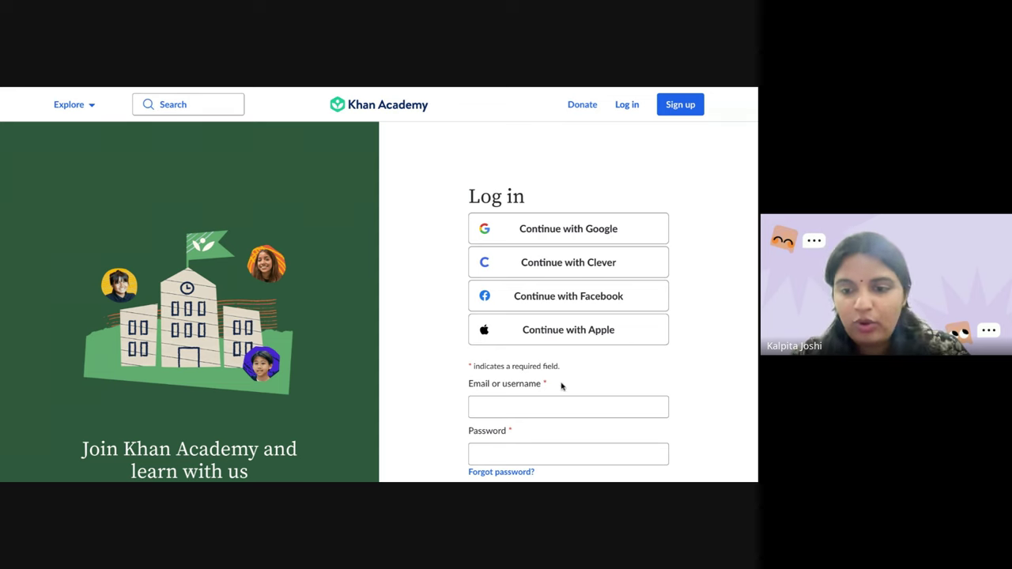
click(546, 407)
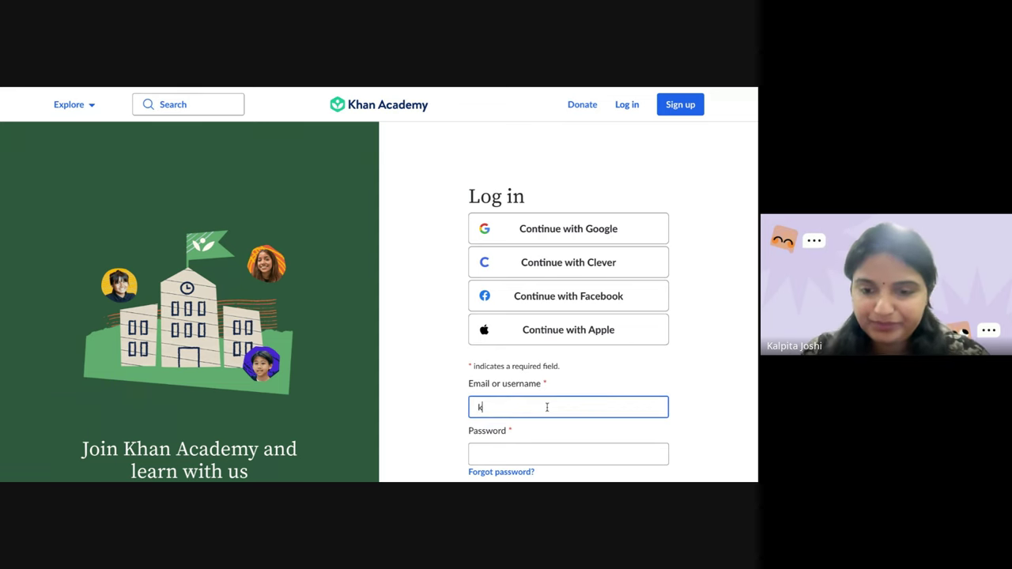
text(kalp)
click(559, 427)
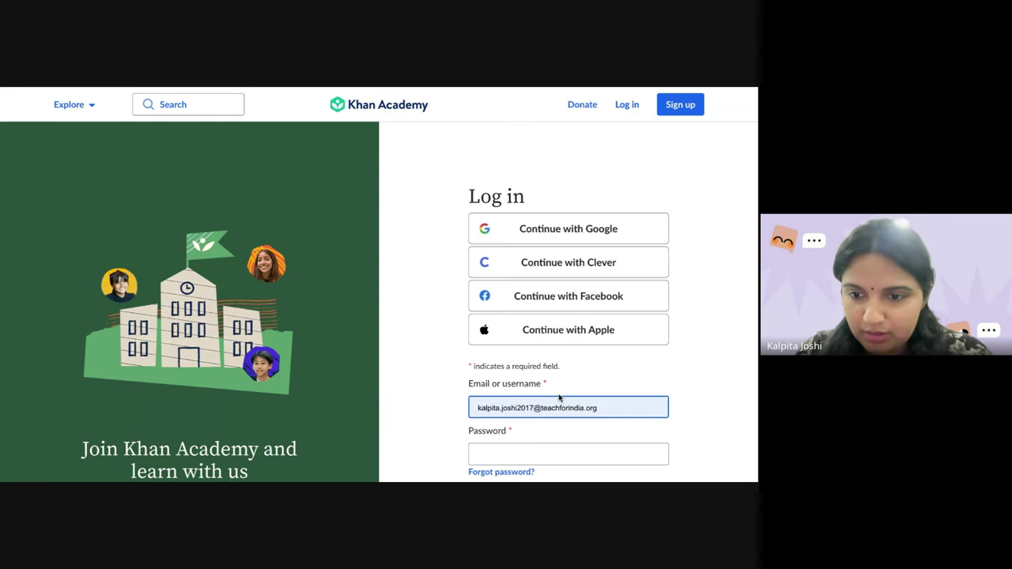
Enter the account password and log in to the teacher account.
scroll(559, 398, down, 1)
click(614, 409)
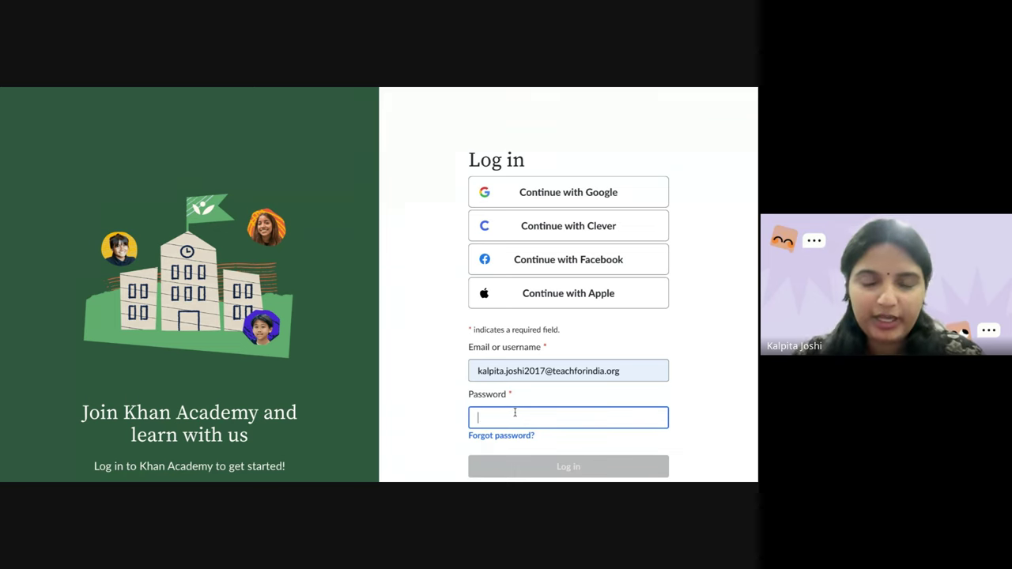
scroll(514, 412, down, 1)
scroll(514, 412, up, 2)
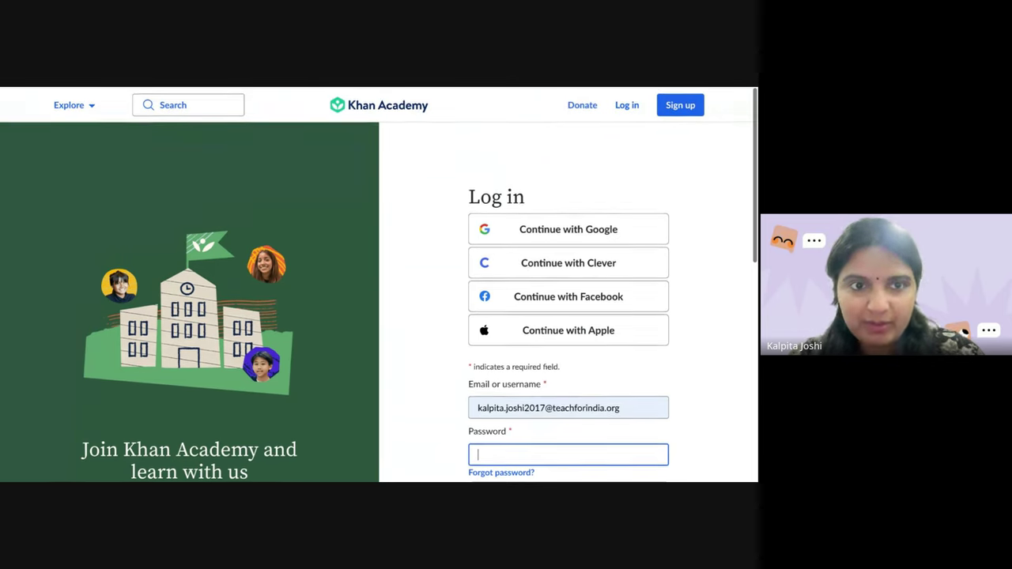
scroll(531, 365, down, 2)
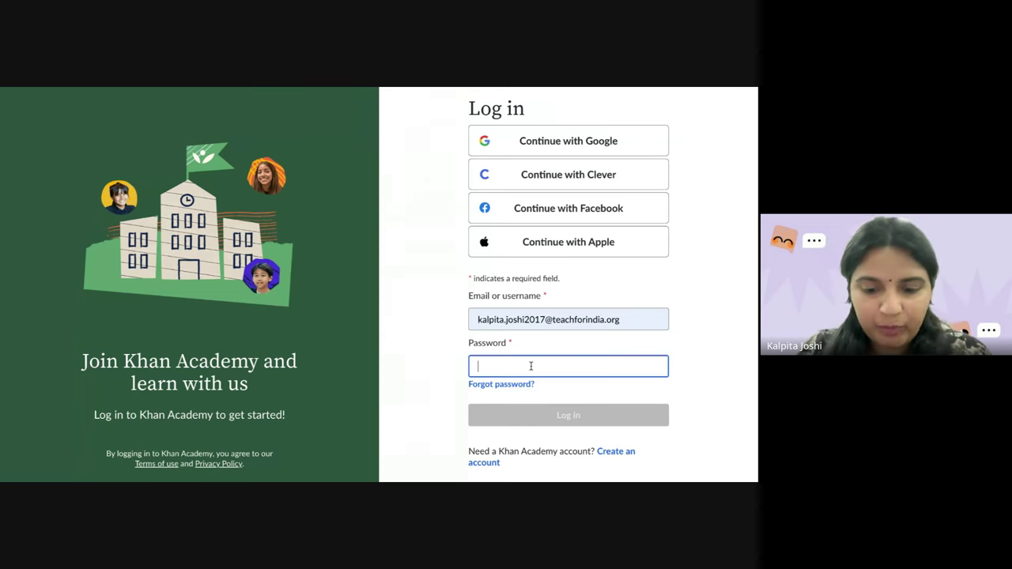
text(••••)
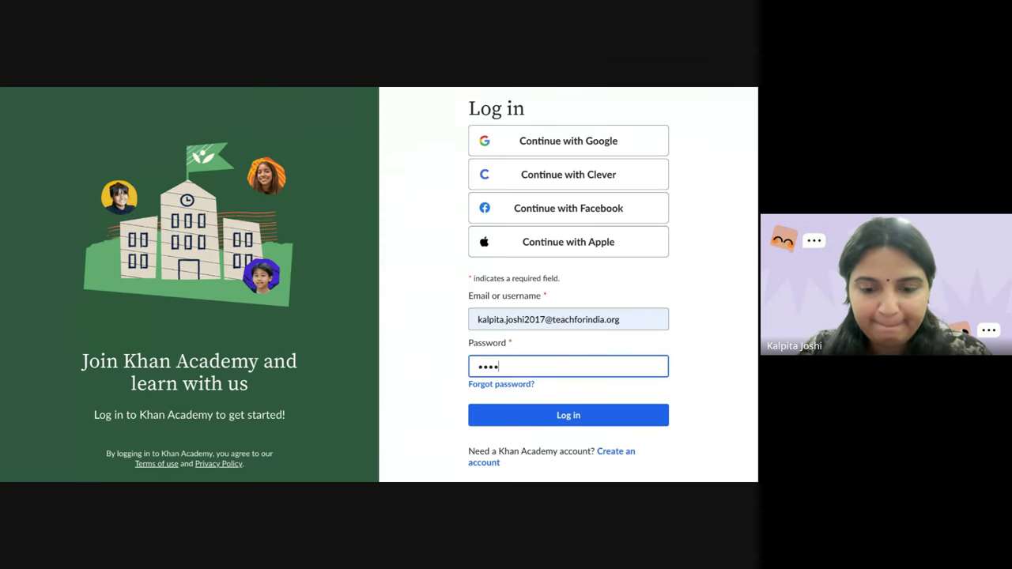
text(••••)
click(537, 415)
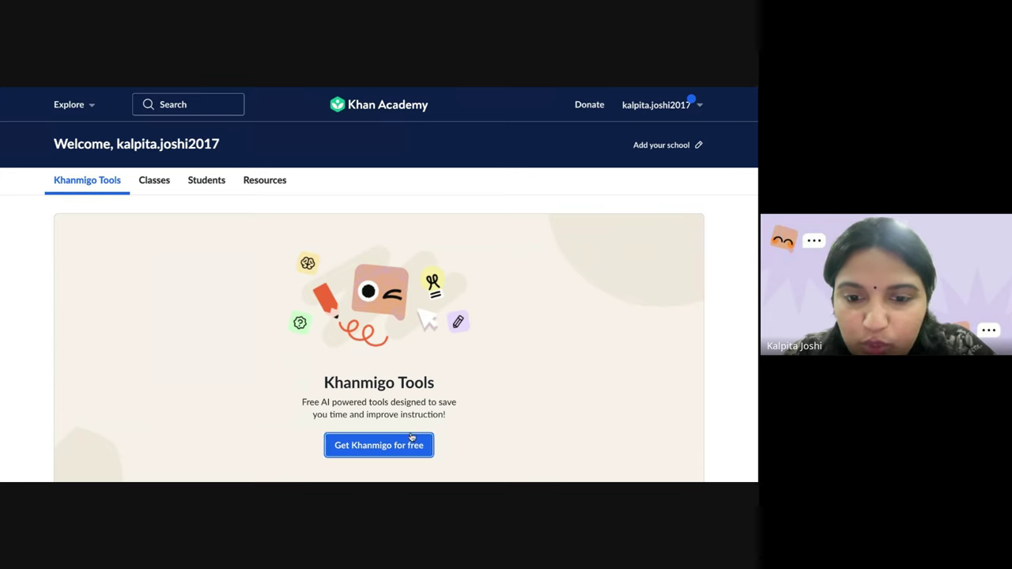
On the Khanmigo Tools tab, start the free Get Khanmigo sign-up.
scroll(451, 321, down, 1)
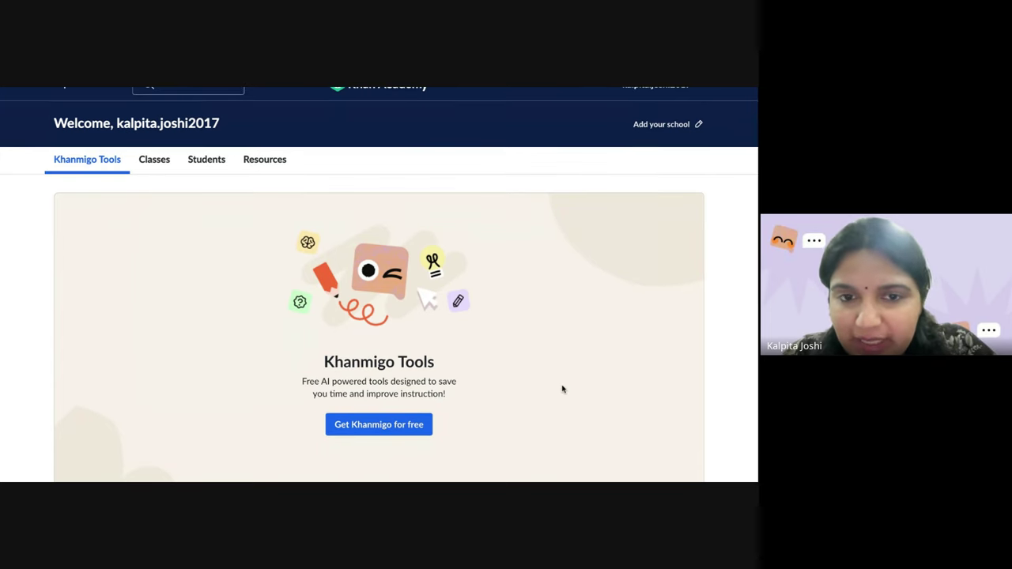
scroll(562, 388, up, 1)
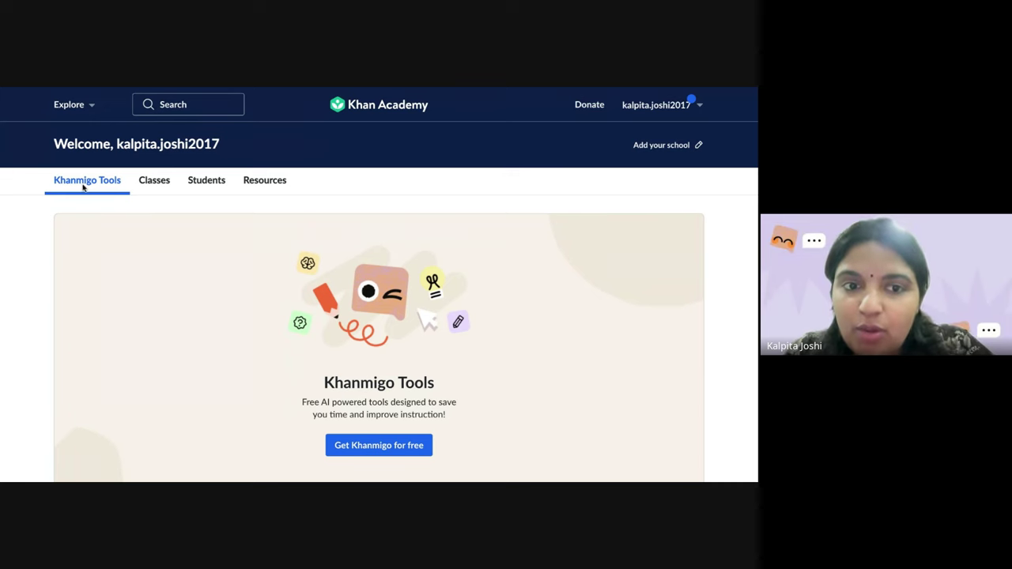
scroll(490, 316, down, 1)
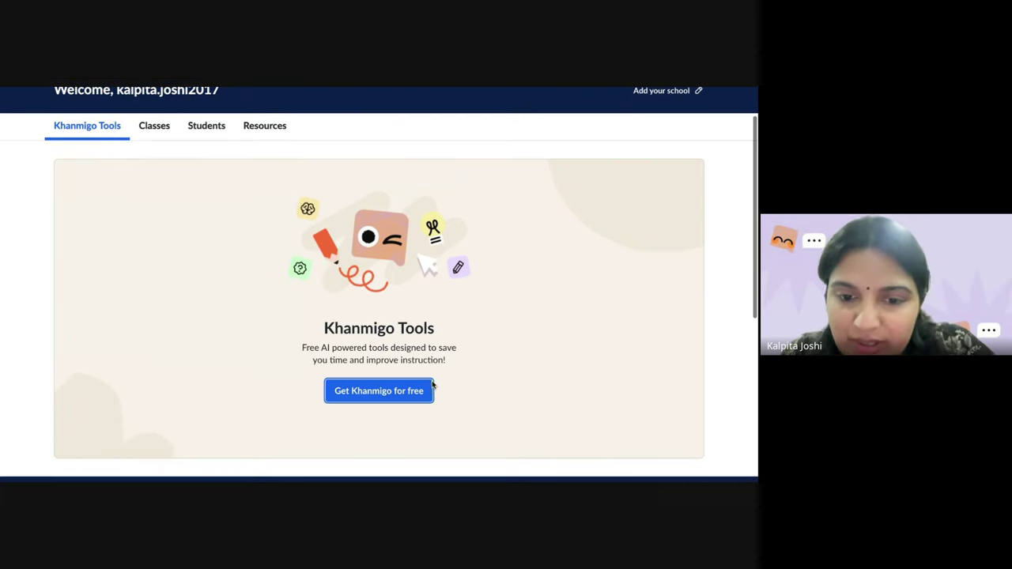
click(427, 392)
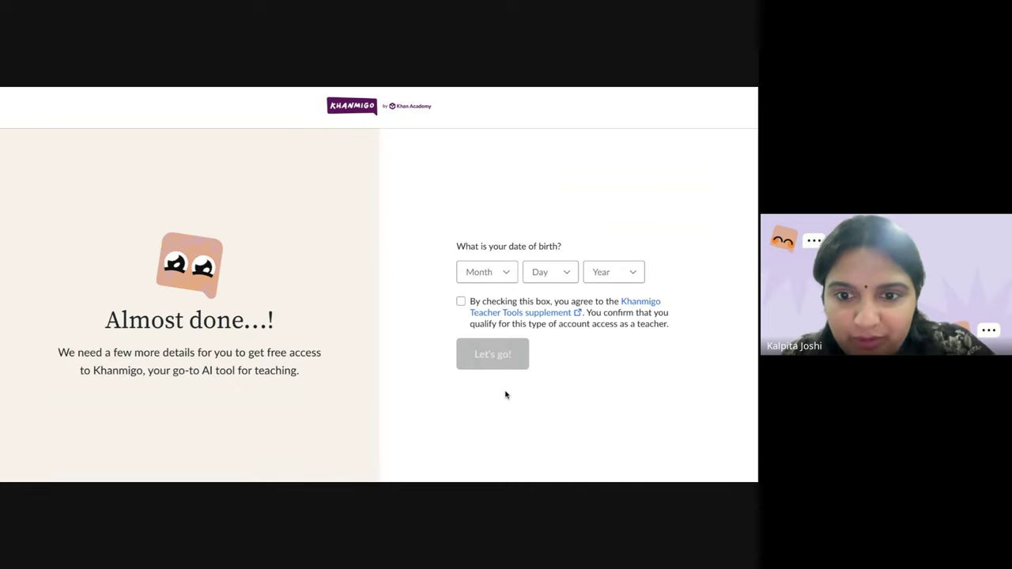
Enter the birth date Jan 1, 1989, agree to the Teacher Tools supplement, and finish sign-up.
click(504, 270)
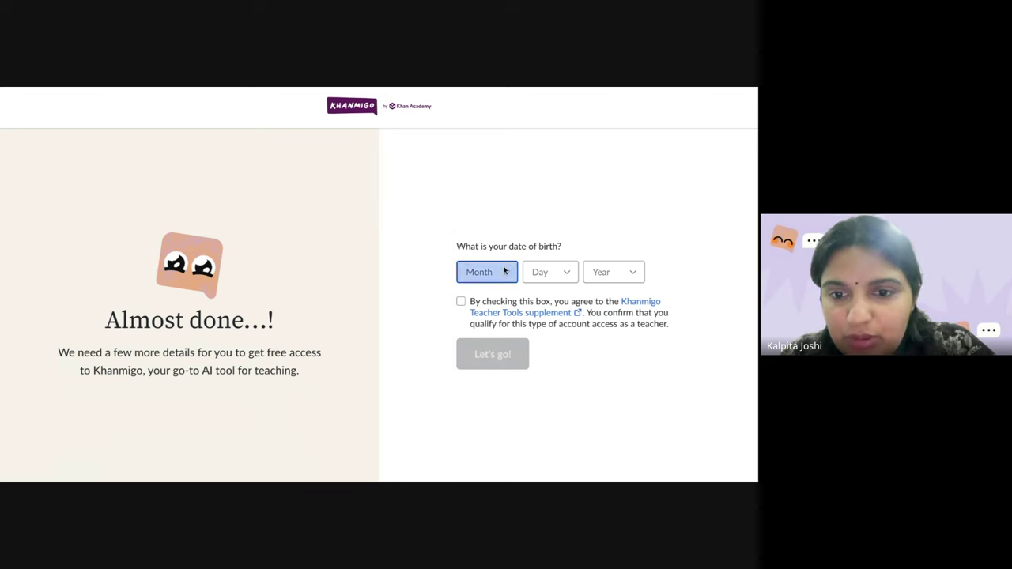
click(494, 217)
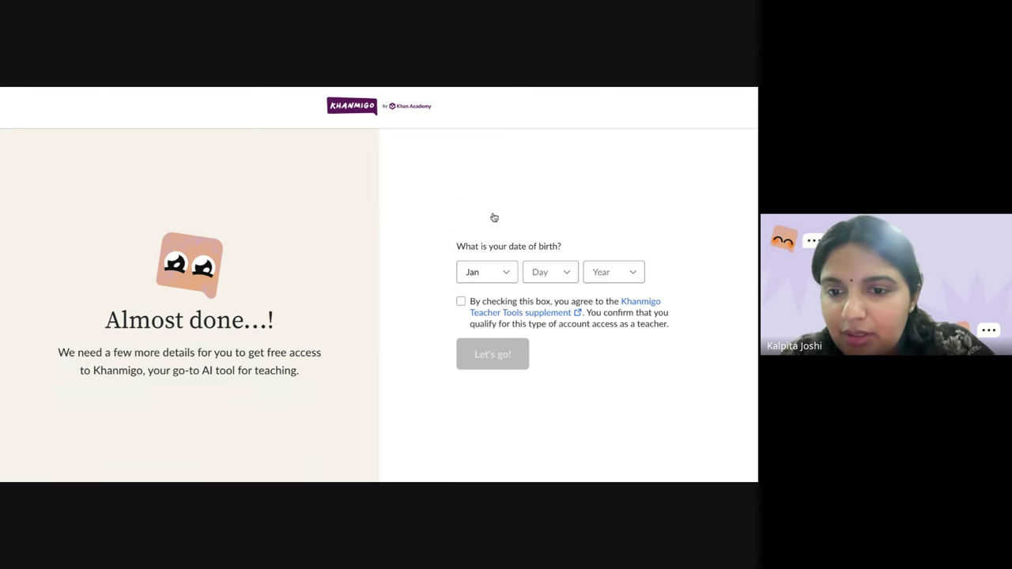
click(537, 272)
click(548, 104)
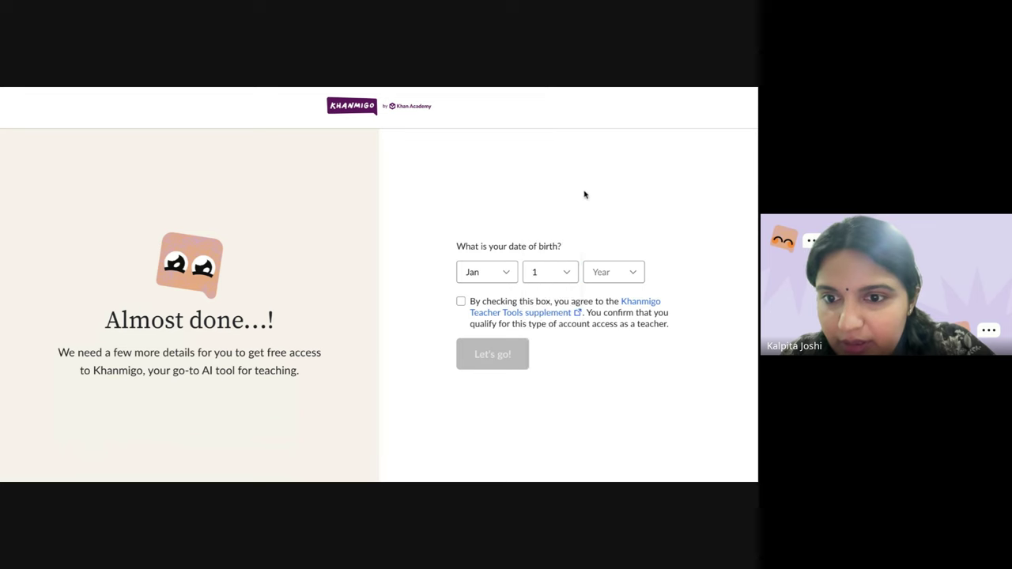
click(605, 271)
scroll(624, 317, down, 5)
scroll(625, 318, down, 4)
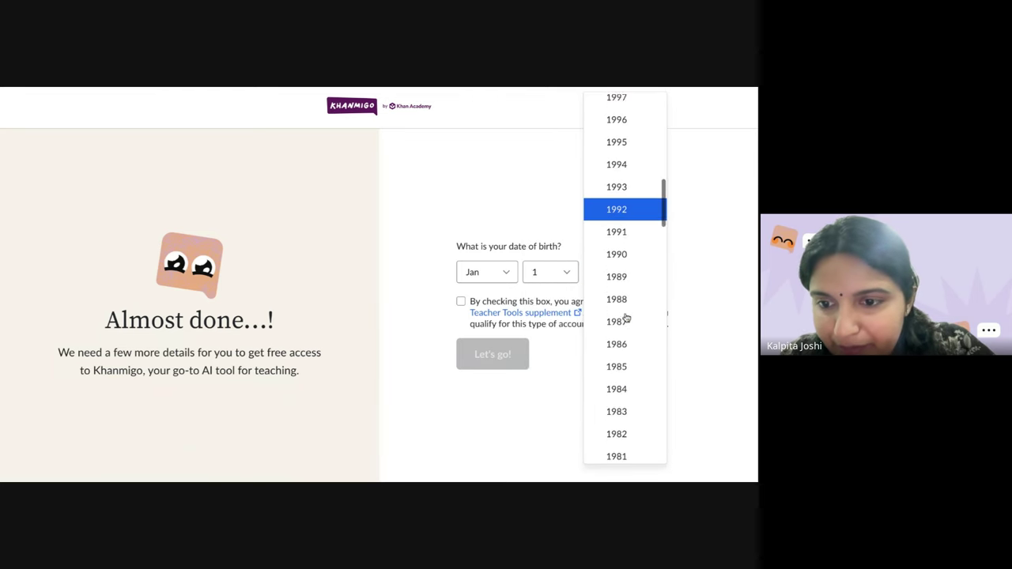
click(618, 270)
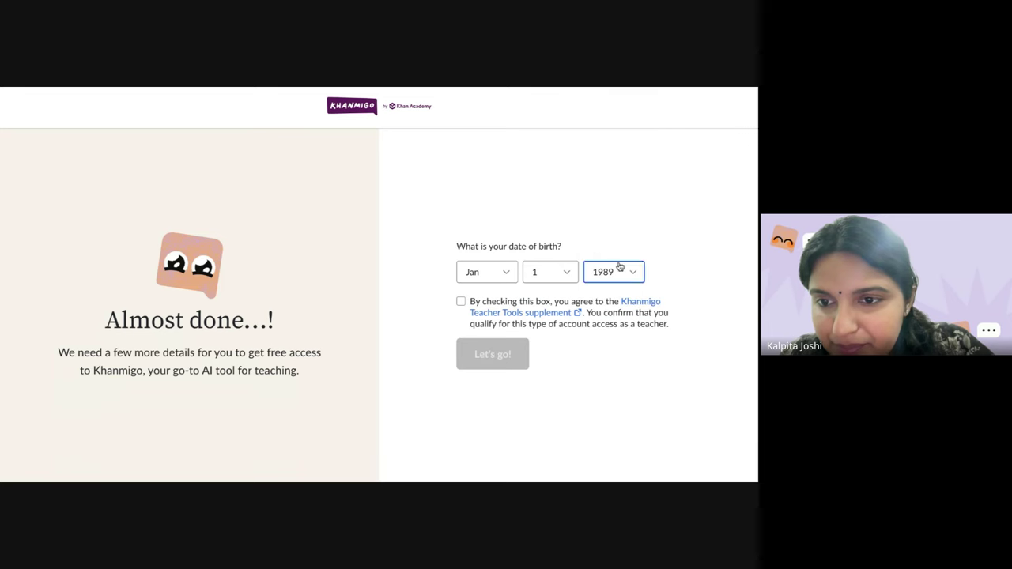
click(461, 302)
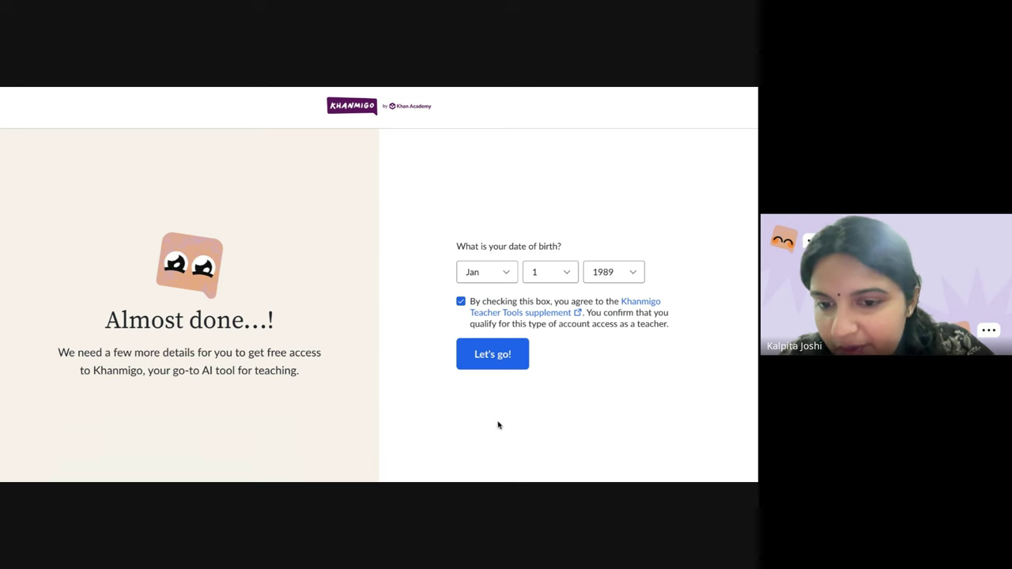
click(503, 363)
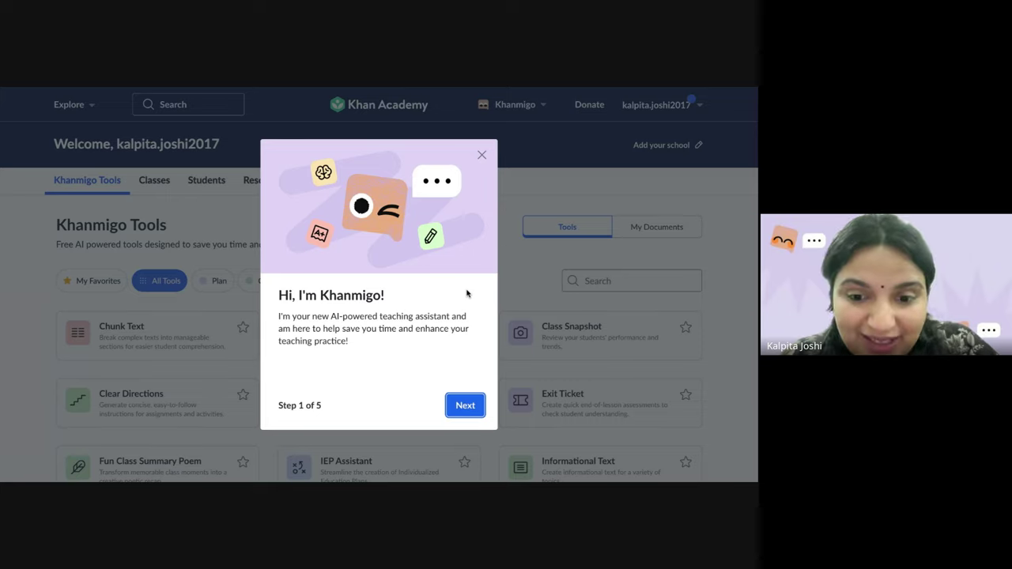
Step through all five pages of the Khanmigo welcome tour and dismiss it.
click(457, 404)
click(457, 403)
click(457, 403)
click(456, 402)
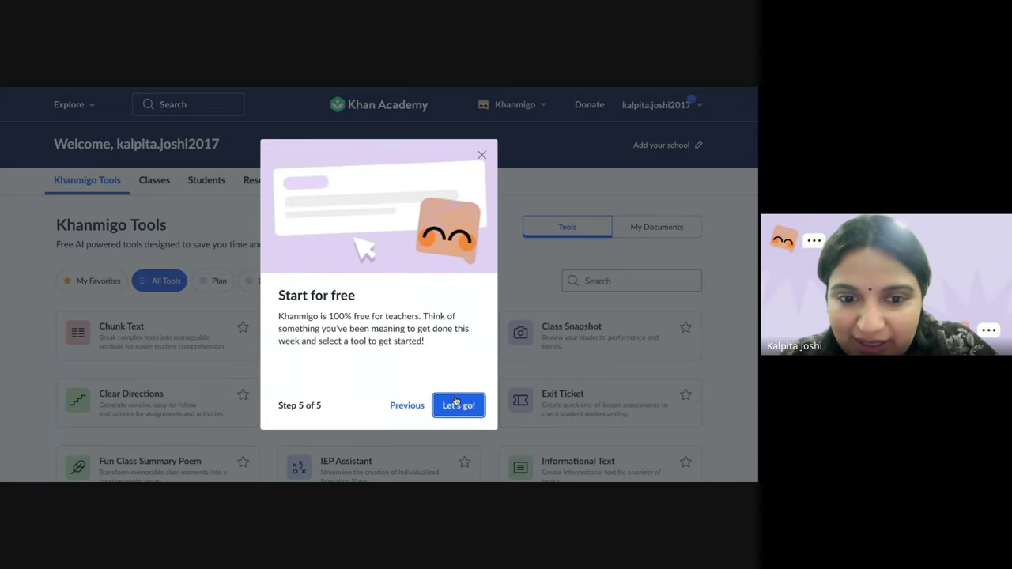
click(456, 402)
Scroll through the tool cards listed under All Tools on the dashboard.
scroll(746, 319, down, 1)
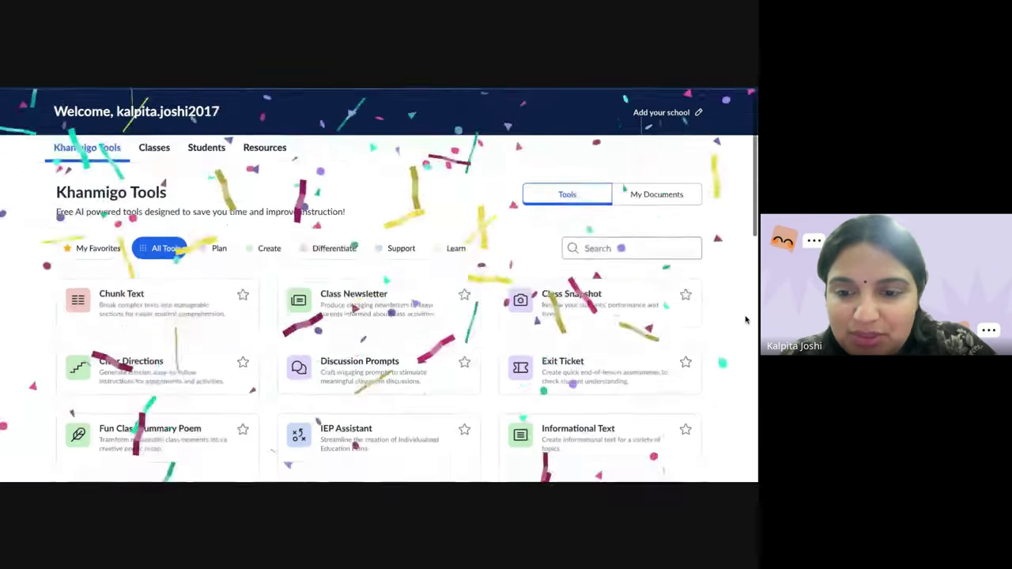
scroll(745, 320, down, 5)
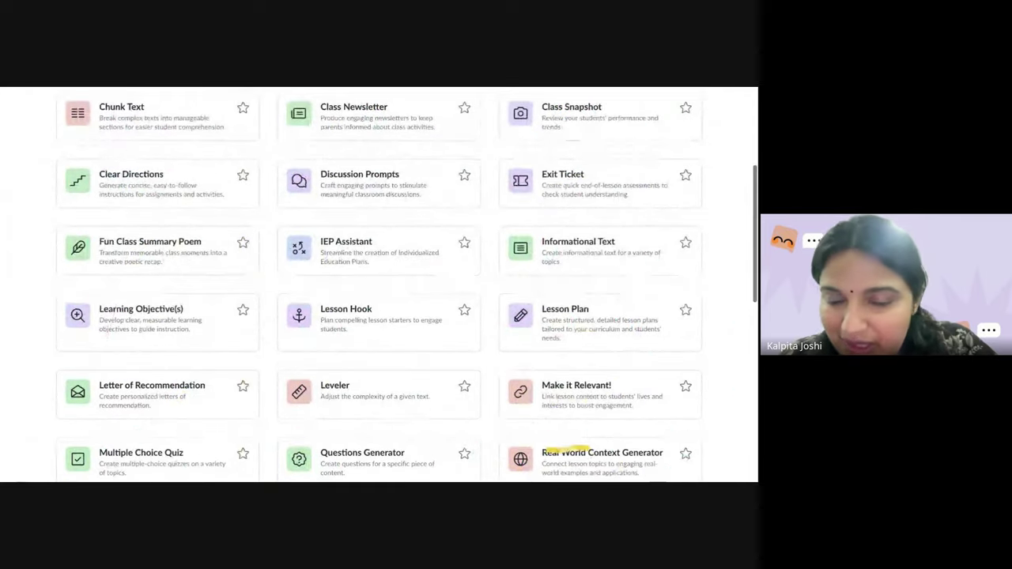
scroll(378, 285, down, 1)
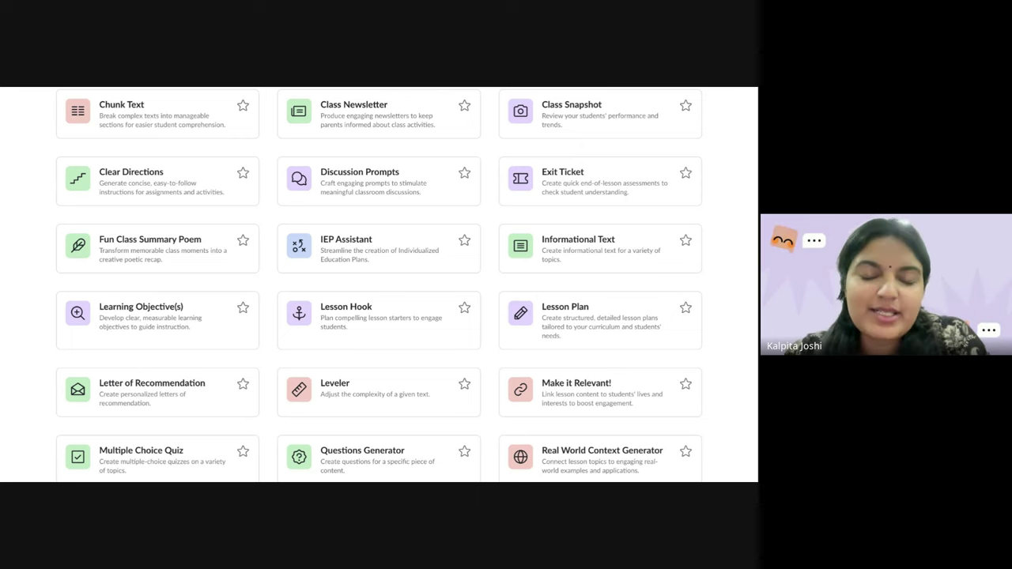
scroll(380, 284, up, 3)
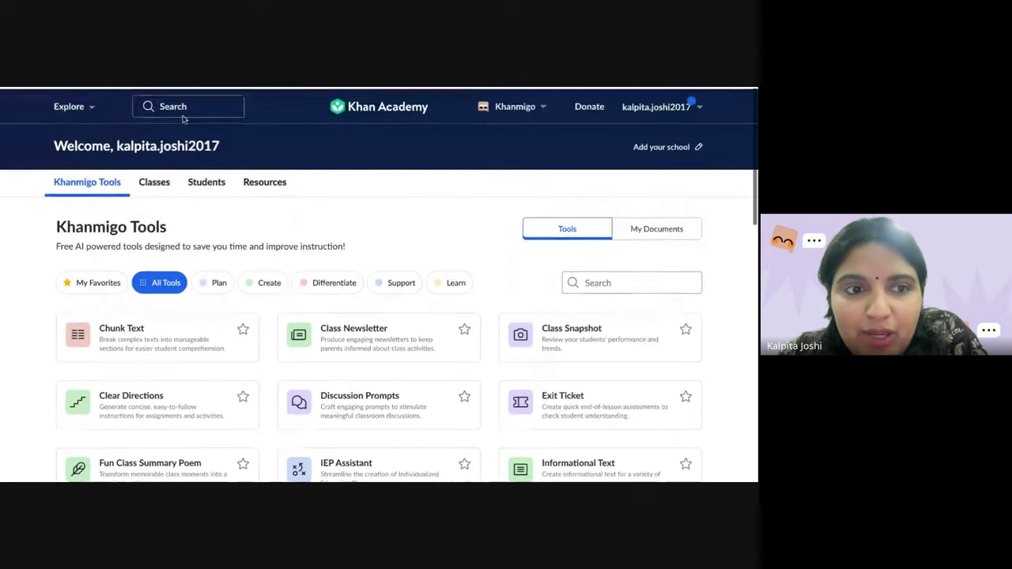
scroll(184, 120, up, 3)
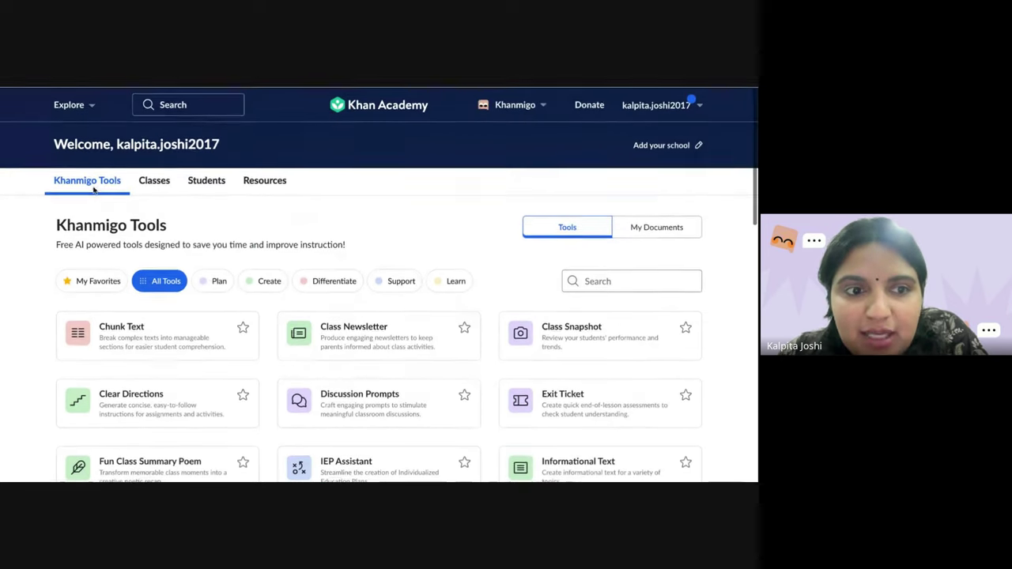
click(544, 106)
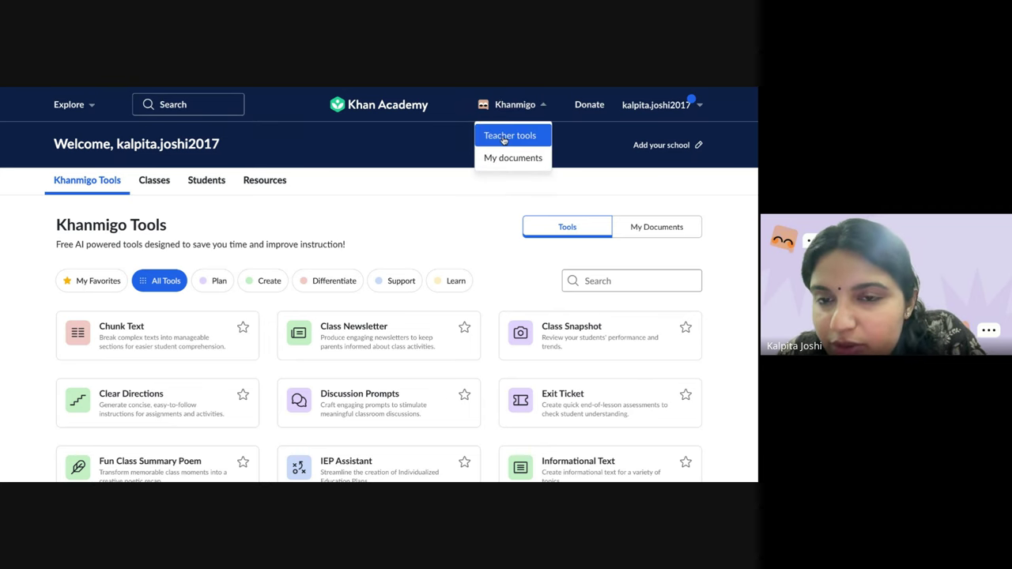
click(506, 137)
scroll(271, 235, down, 1)
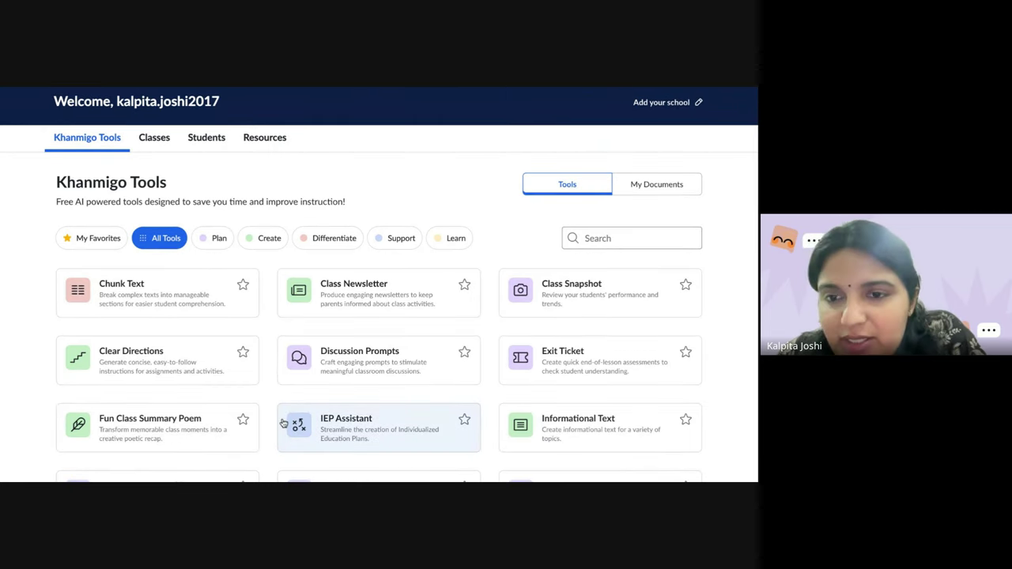
scroll(411, 229, up, 1)
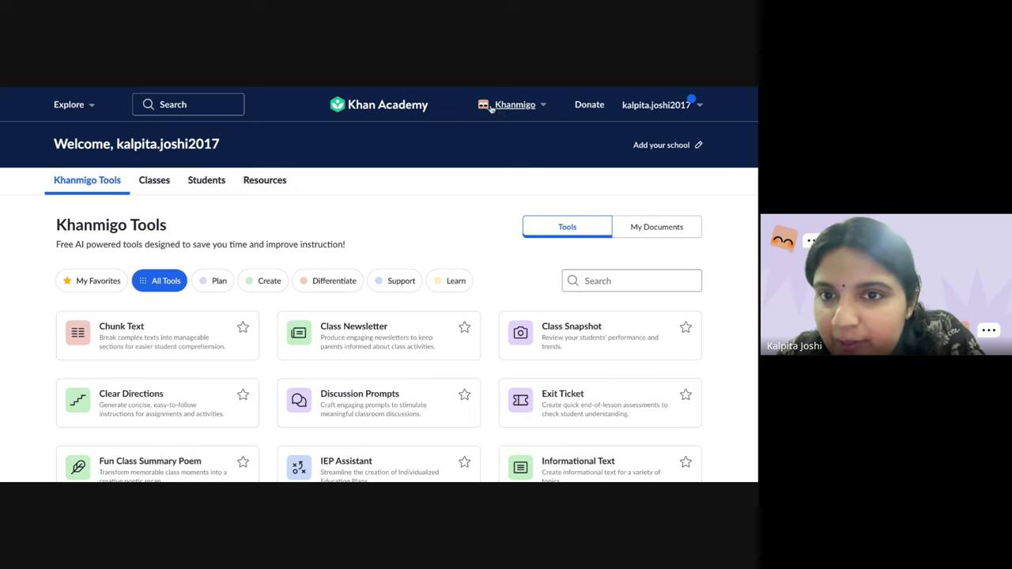
click(543, 105)
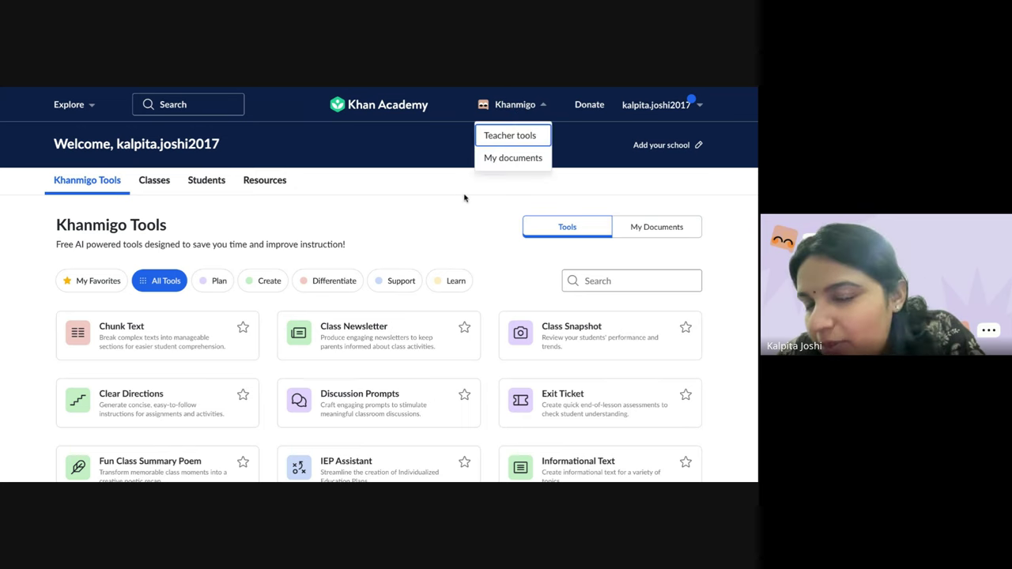
click(439, 170)
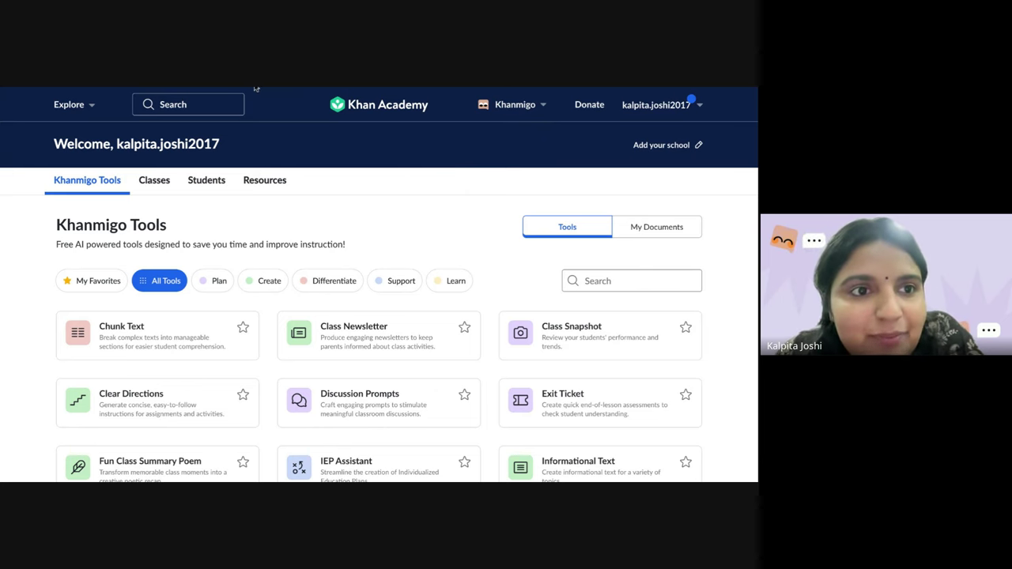
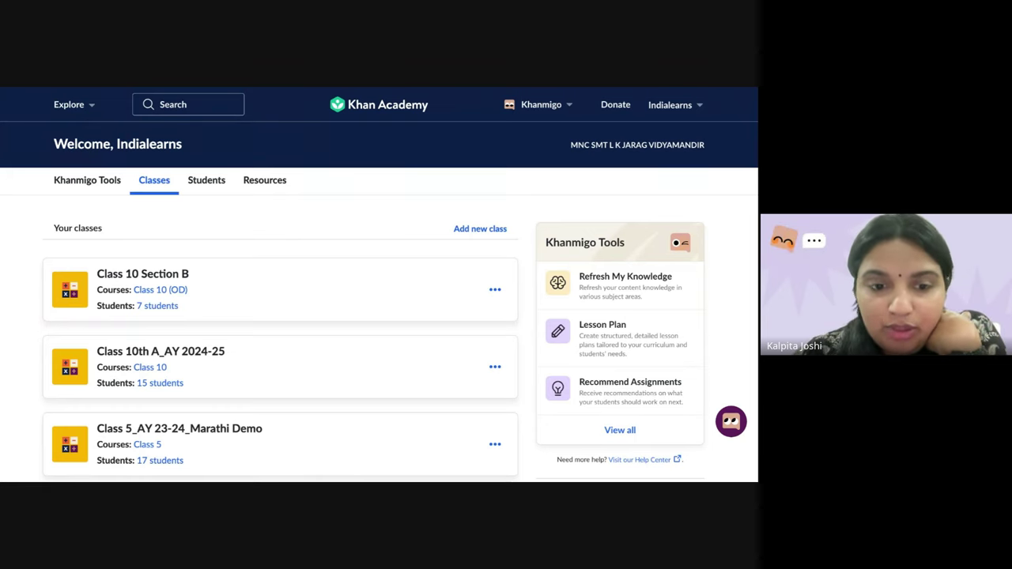
Review the English & Punjabi Demo class, then go to Khanmigo Teacher tools from the header menu.
scroll(233, 352, down, 2)
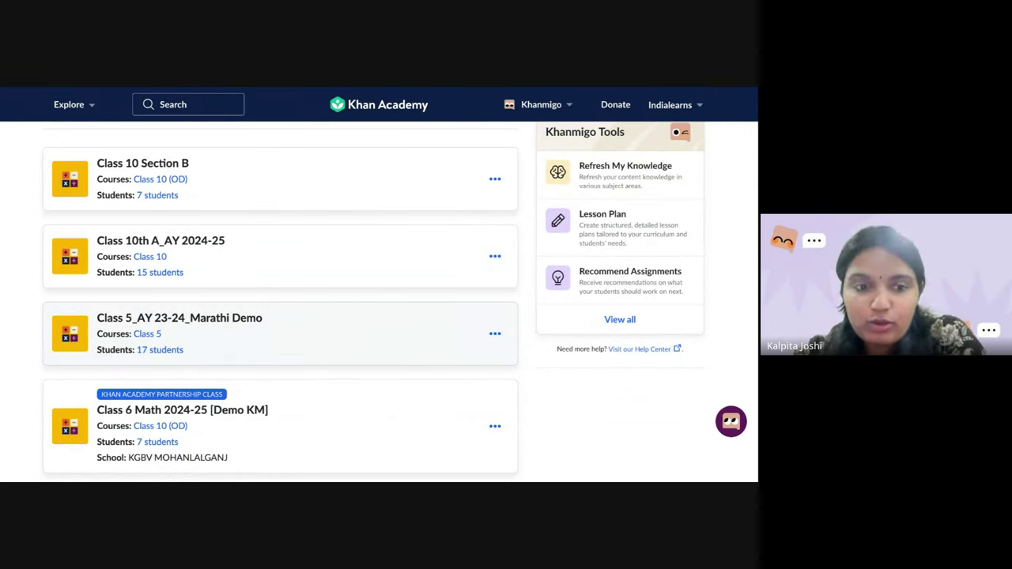
scroll(281, 300, down, 1)
scroll(280, 301, down, 2)
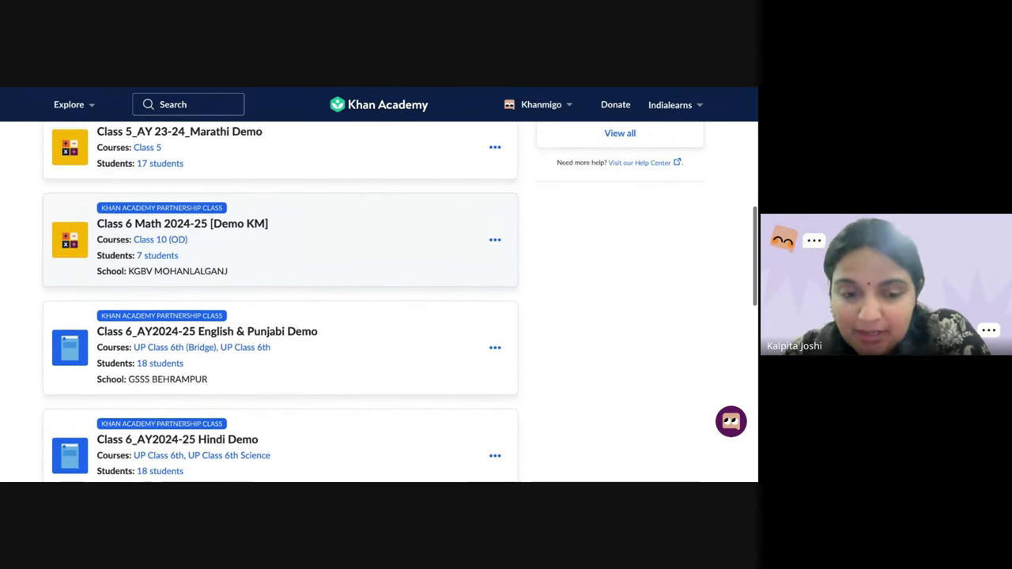
scroll(281, 301, down, 1)
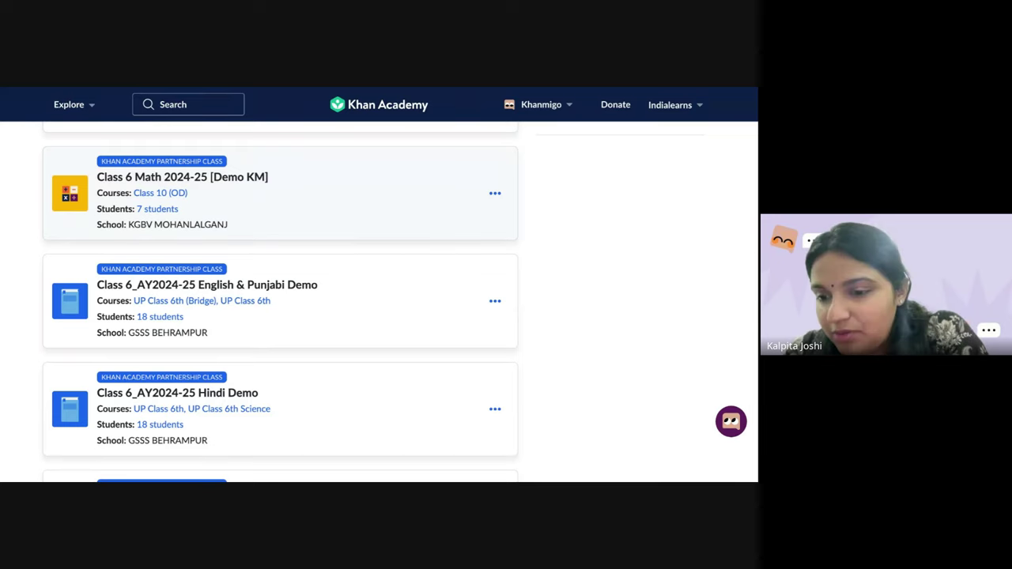
scroll(281, 300, down, 5)
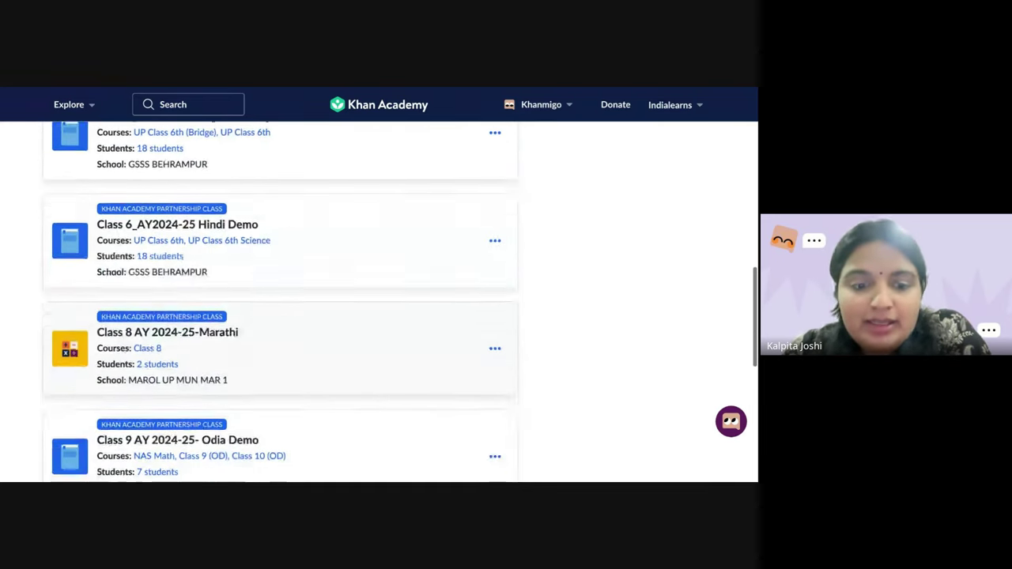
scroll(280, 300, up, 2)
scroll(280, 300, up, 1)
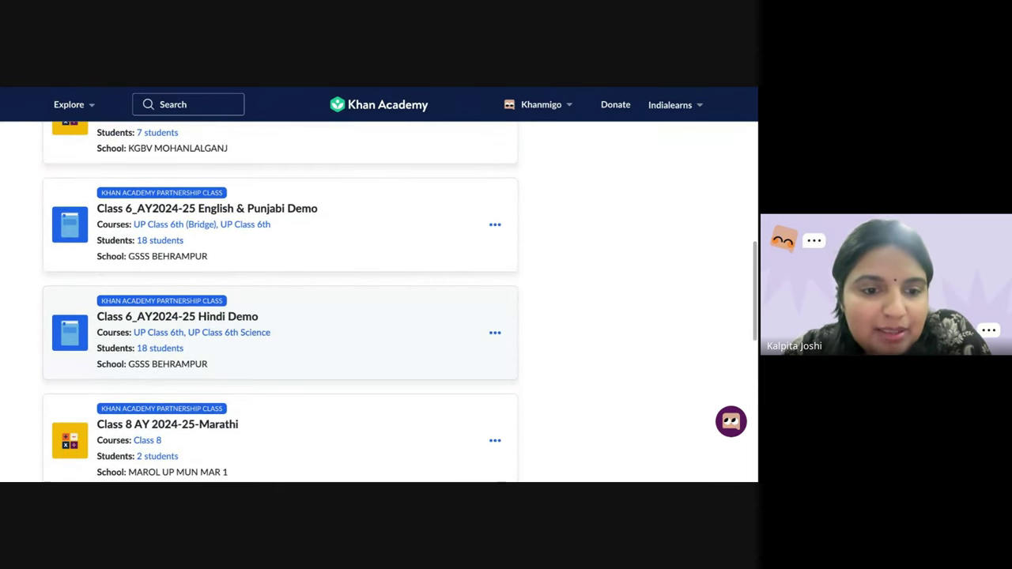
scroll(281, 301, down, 4)
scroll(217, 402, up, 6)
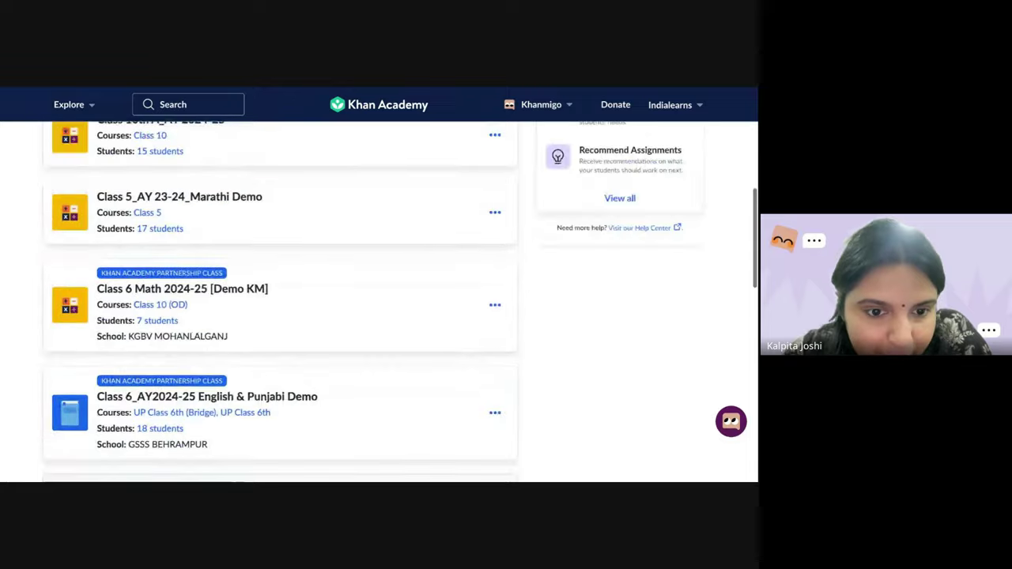
click(217, 402)
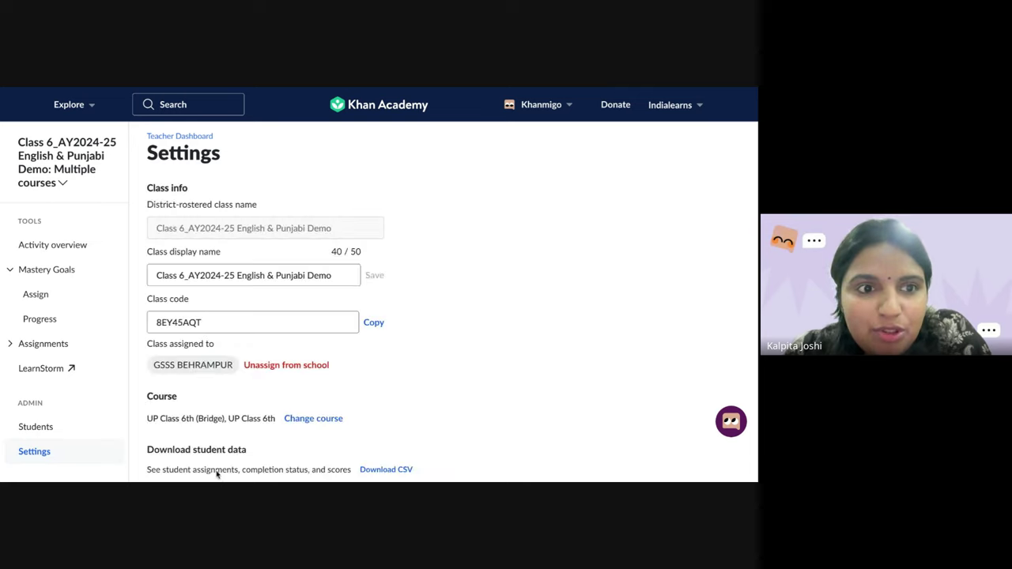
click(544, 105)
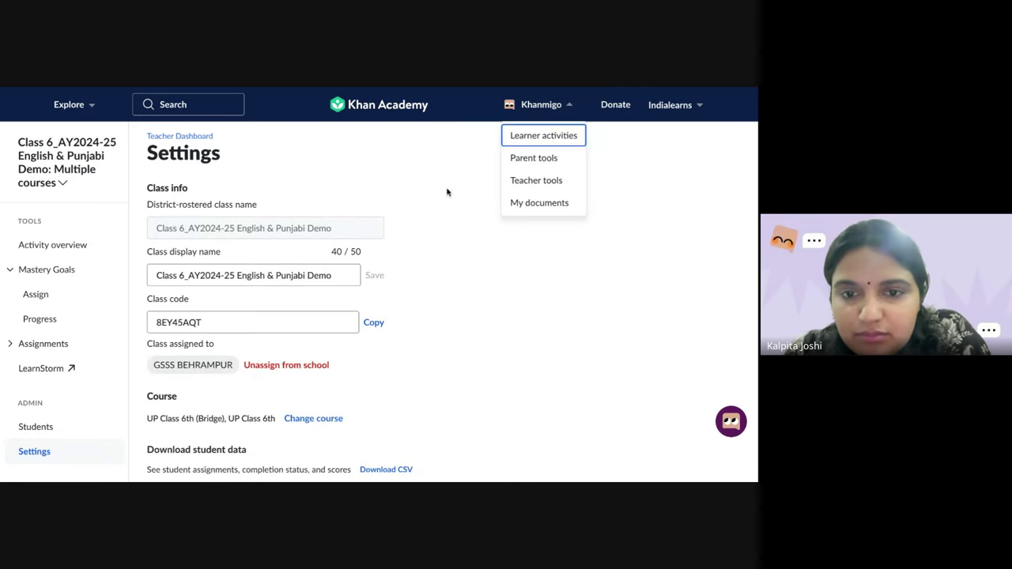
click(538, 180)
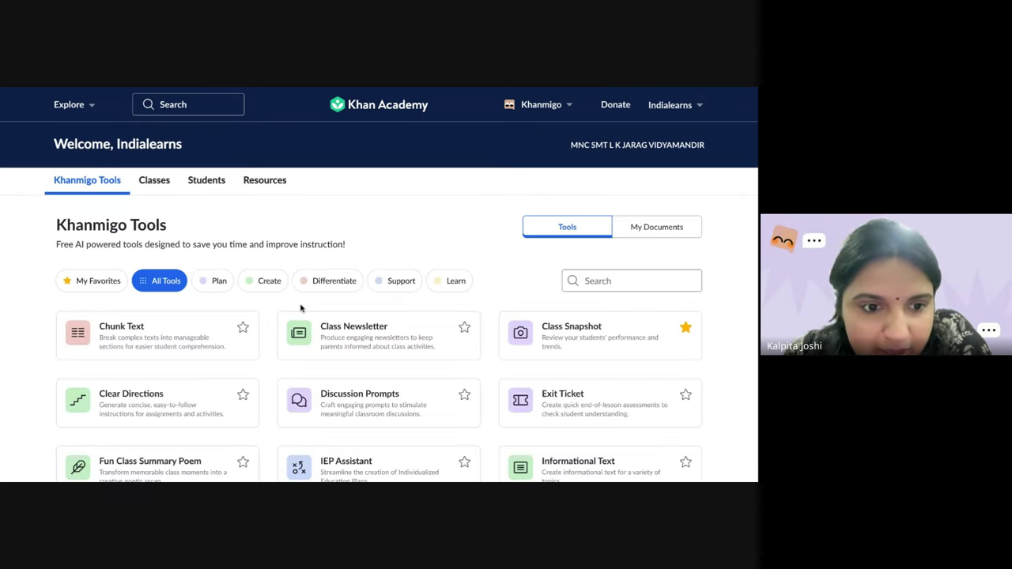
Browse the Khanmigo Tools grid and open the Class Snapshot tool.
scroll(301, 312, down, 3)
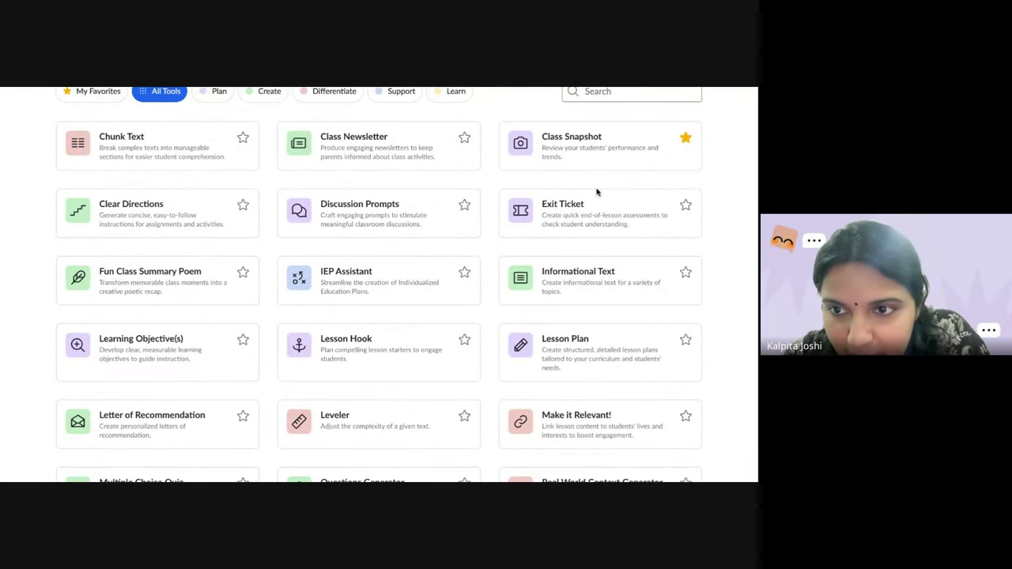
scroll(464, 371, down, 3)
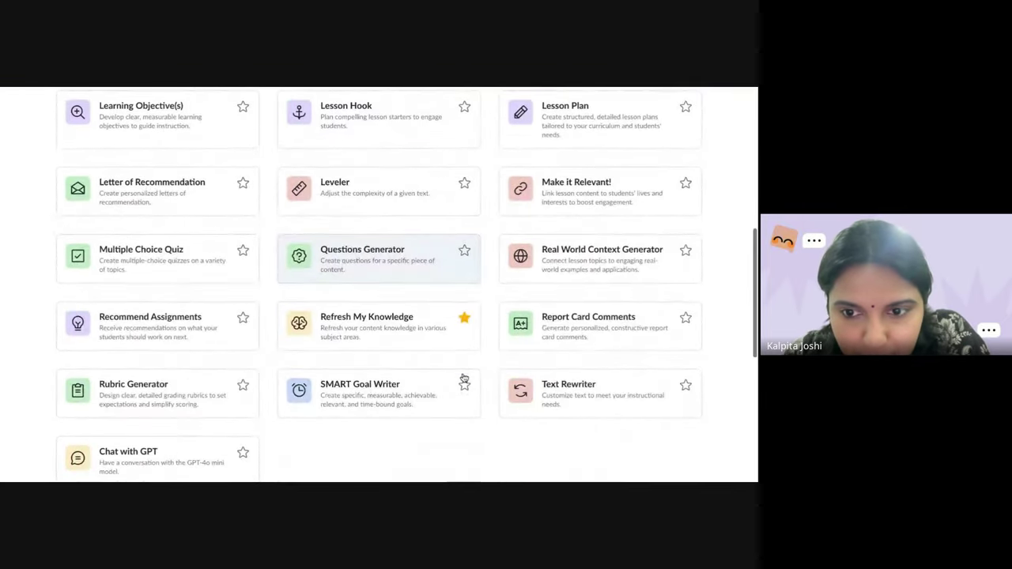
scroll(464, 377, up, 5)
scroll(379, 285, up, 2)
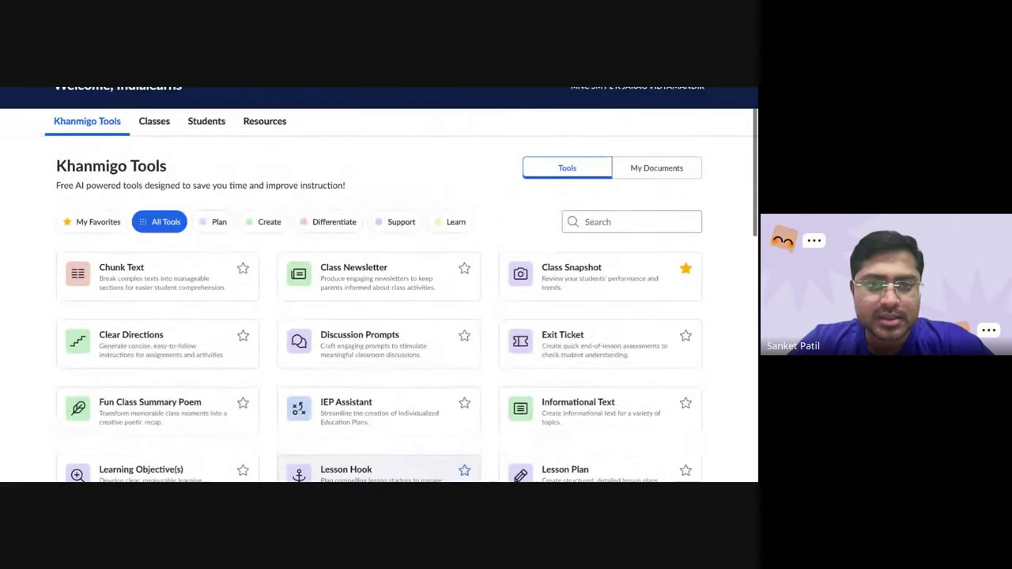
click(590, 296)
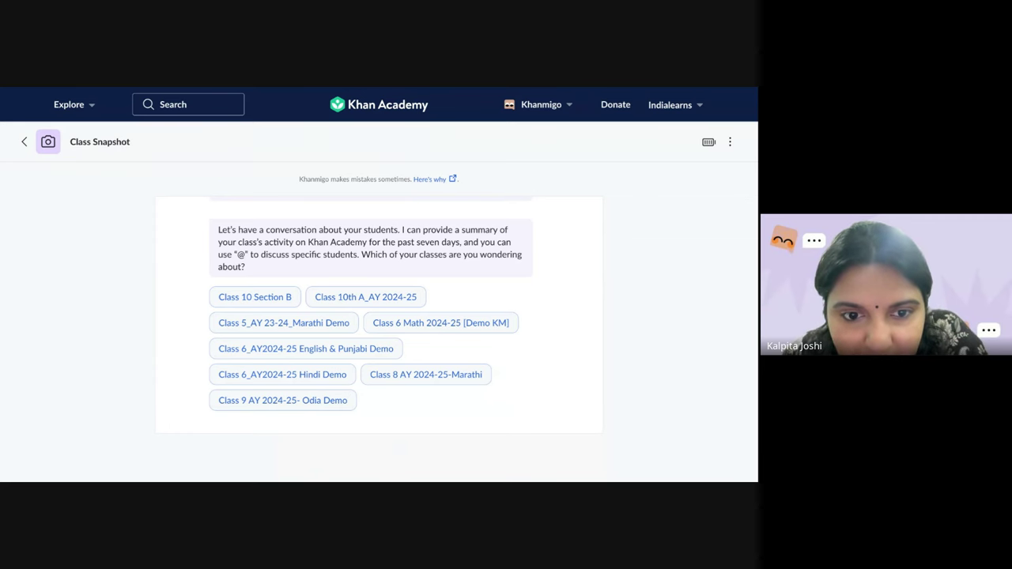
Choose the Class 6_AY2024-25 English & Punjabi Demo class for a past-week progress summary.
click(321, 359)
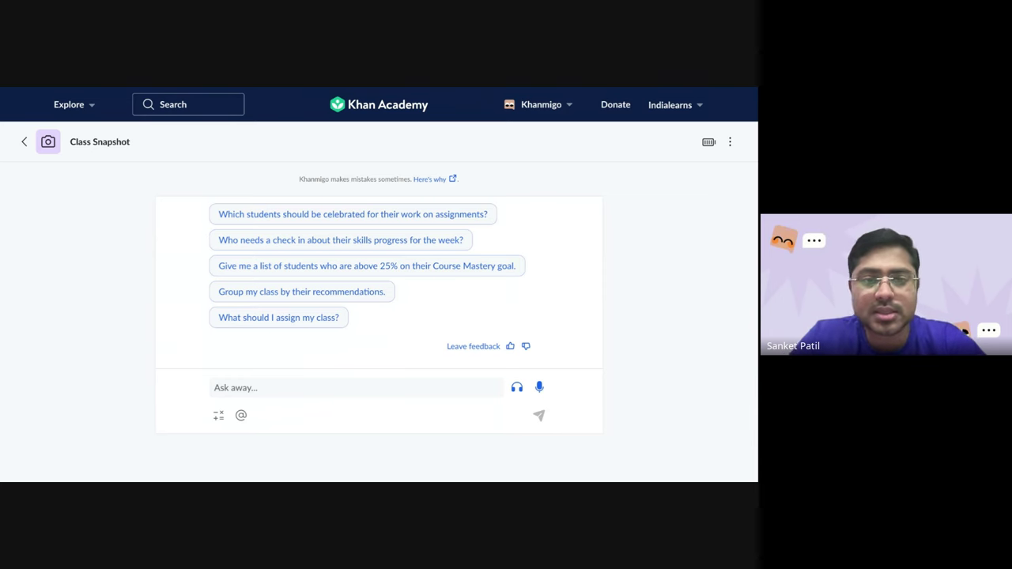
Highlight the Activity and Learning Time table in the class summary.
scroll(343, 237, up, 10)
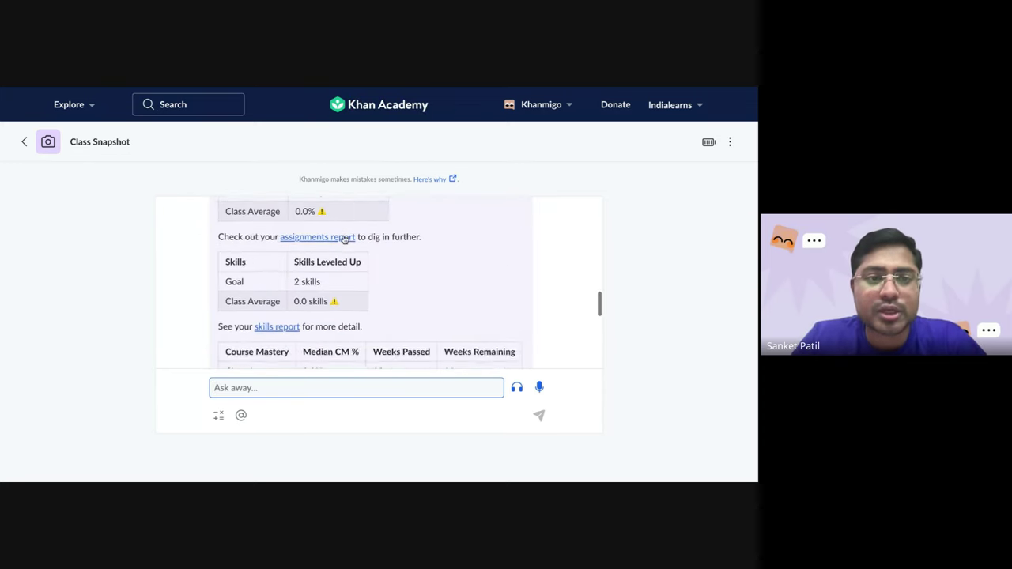
scroll(344, 238, up, 10)
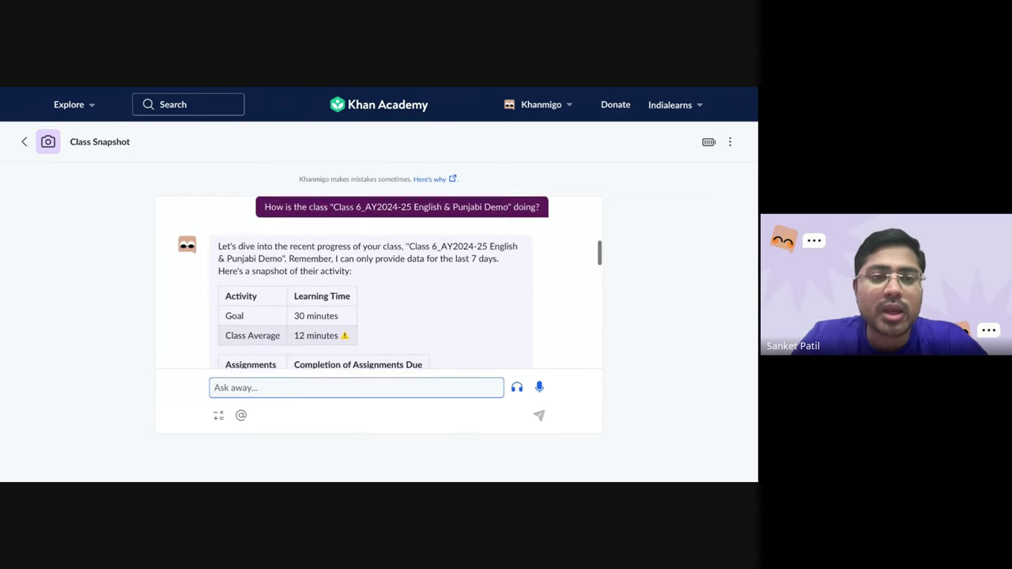
scroll(372, 285, down, 1)
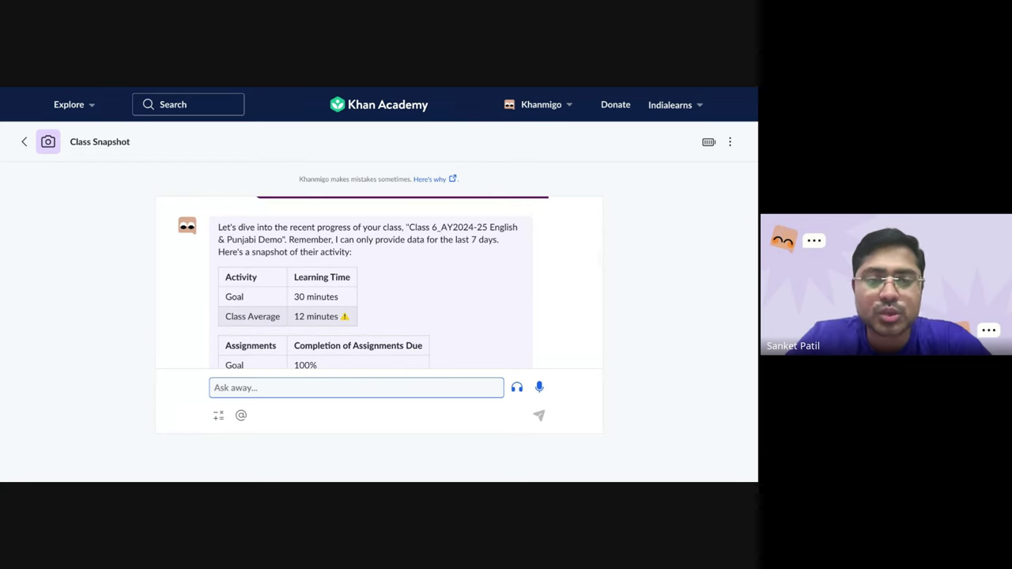
scroll(372, 285, down, 1)
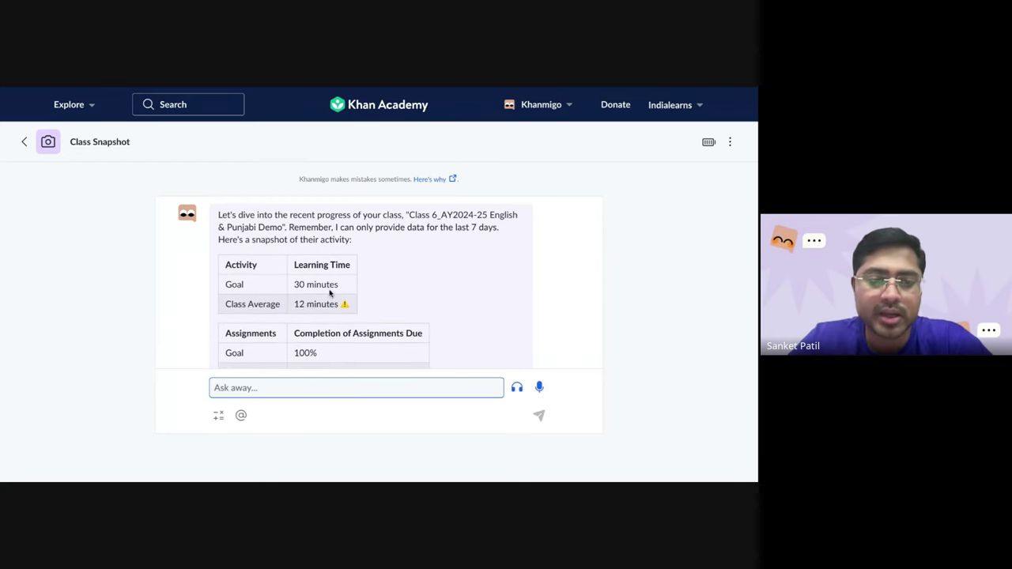
click(225, 266)
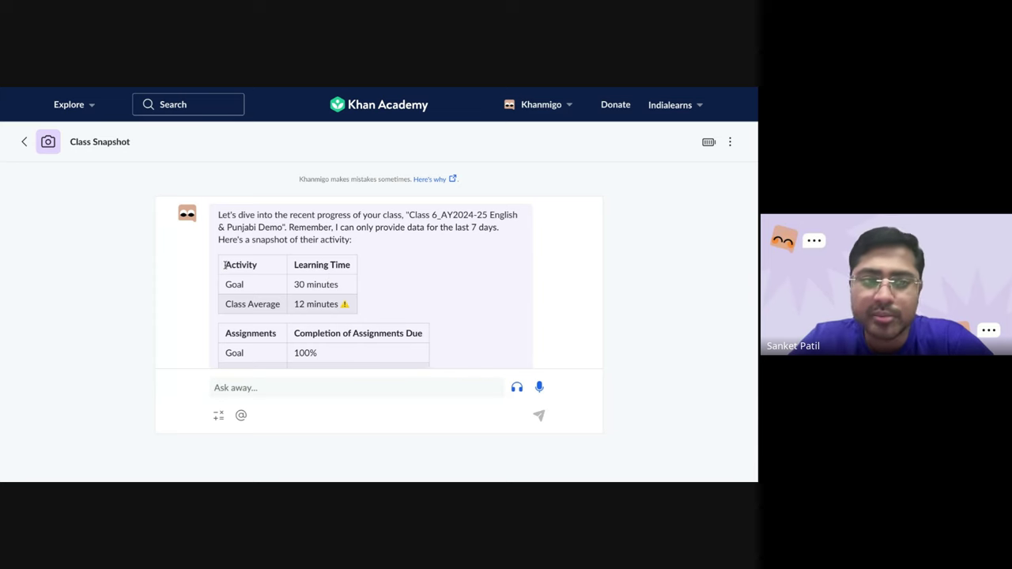
drag(226, 266, 356, 311)
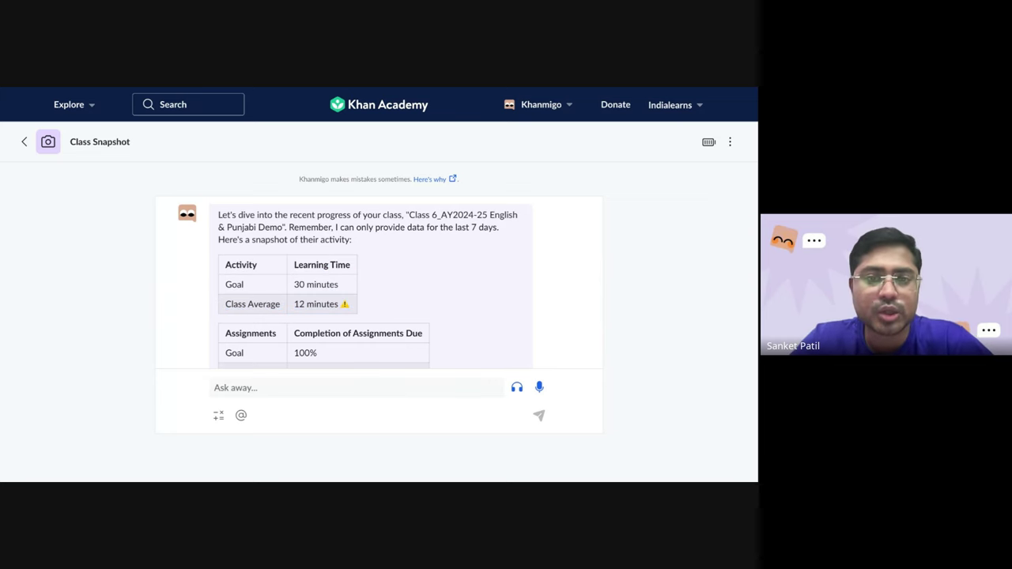
Ask the suggested follow-up 'Which students should be celebrated for their work on assignments?'.
scroll(379, 282, down, 2)
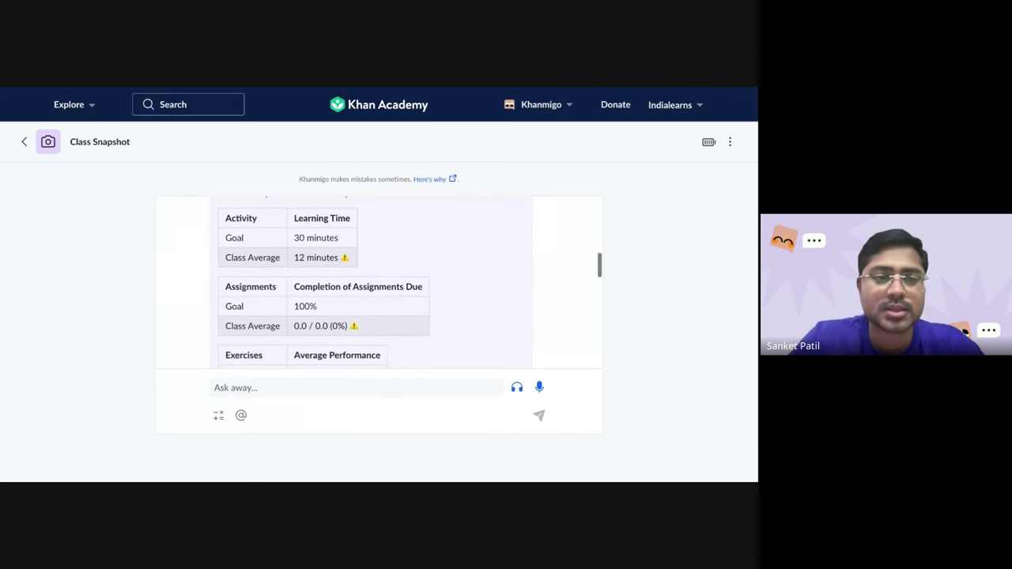
scroll(380, 282, down, 1)
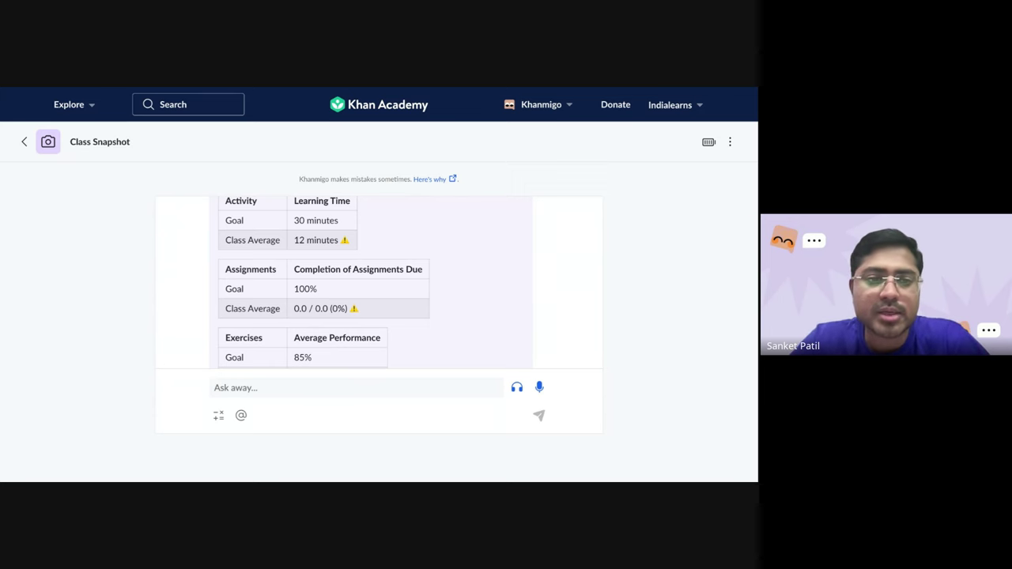
scroll(380, 282, down, 3)
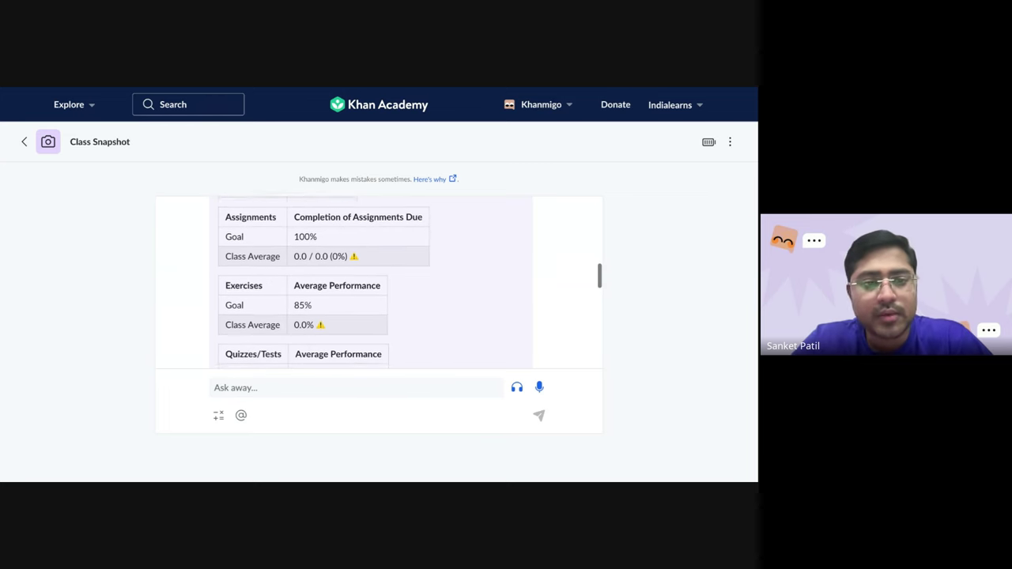
scroll(380, 282, down, 3)
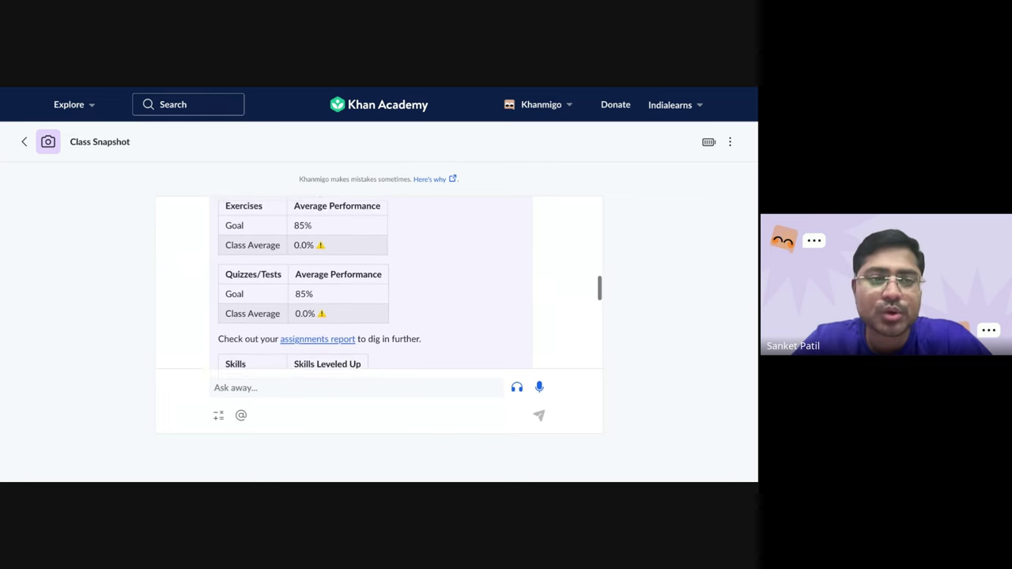
scroll(379, 283, down, 3)
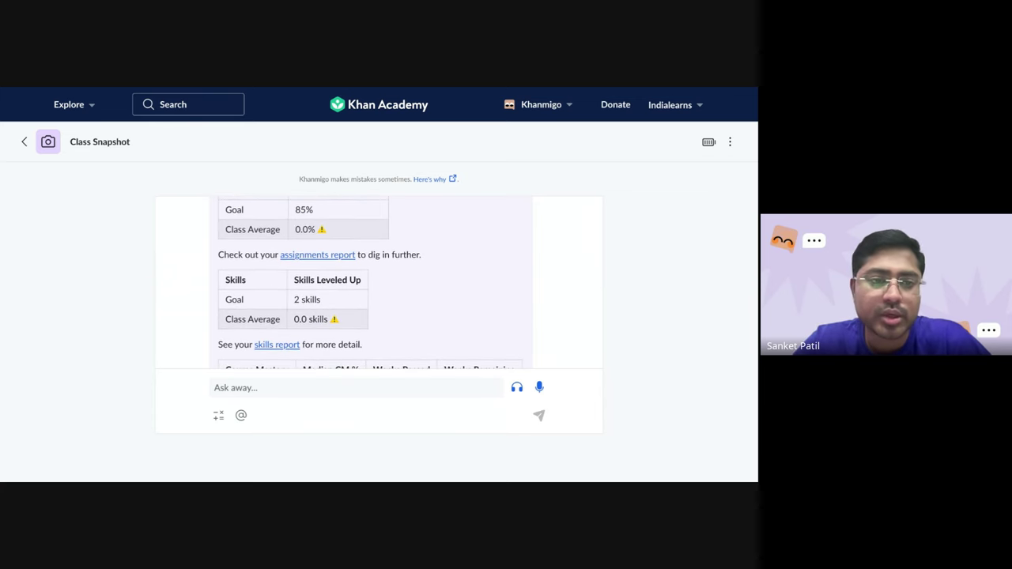
scroll(379, 282, down, 2)
scroll(380, 282, down, 1)
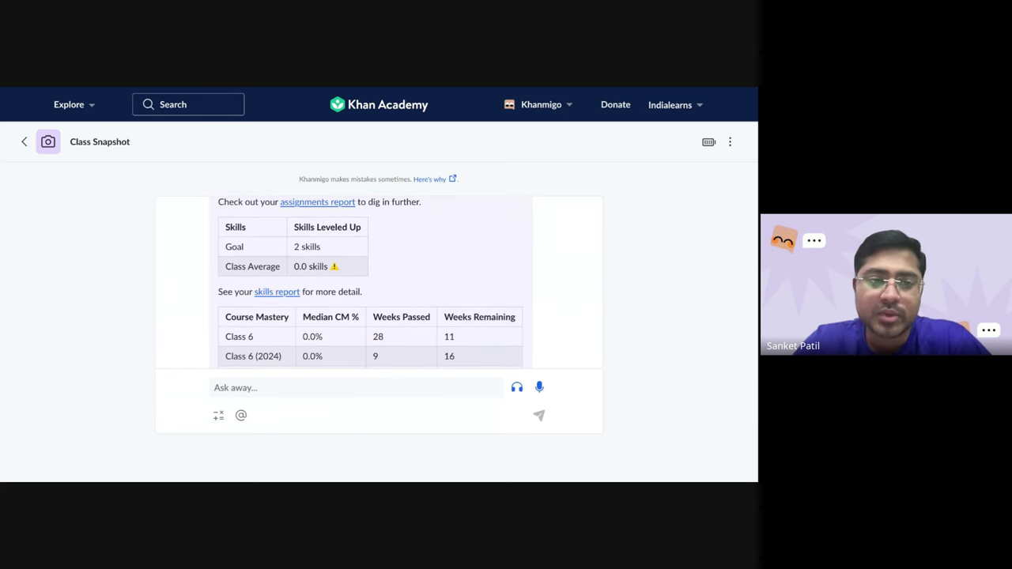
scroll(379, 282, down, 1)
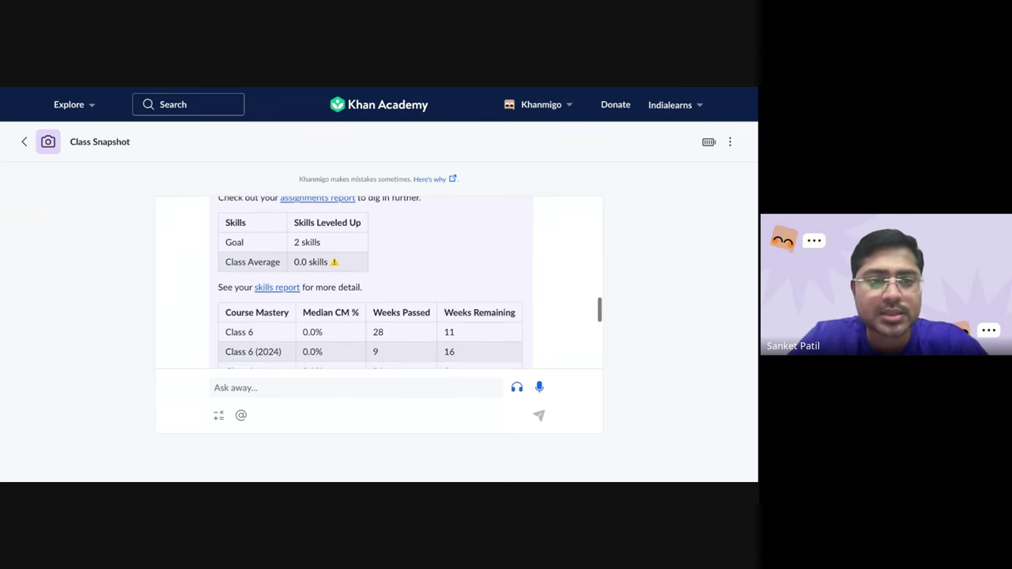
scroll(379, 282, down, 3)
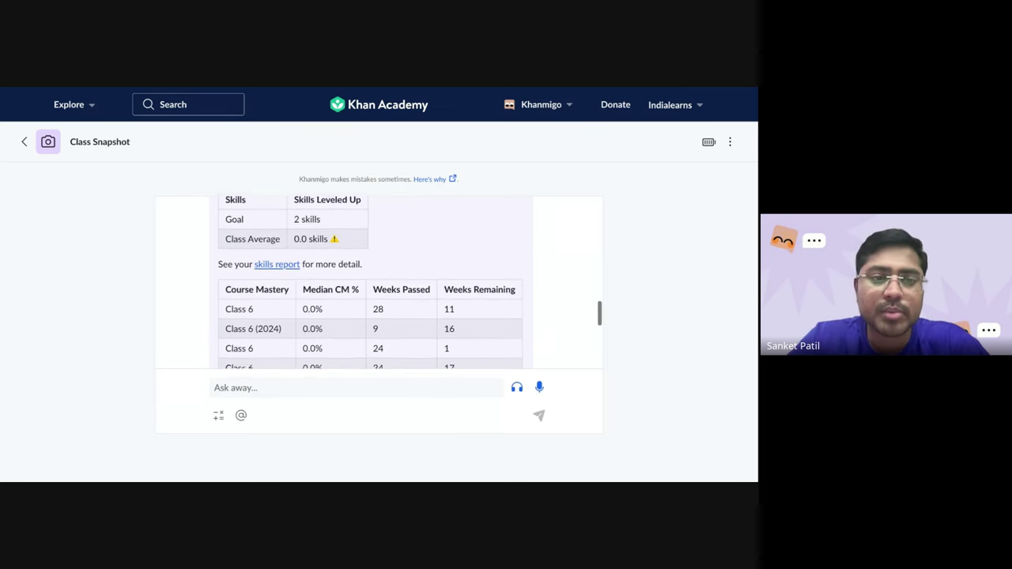
scroll(370, 283, down, 1)
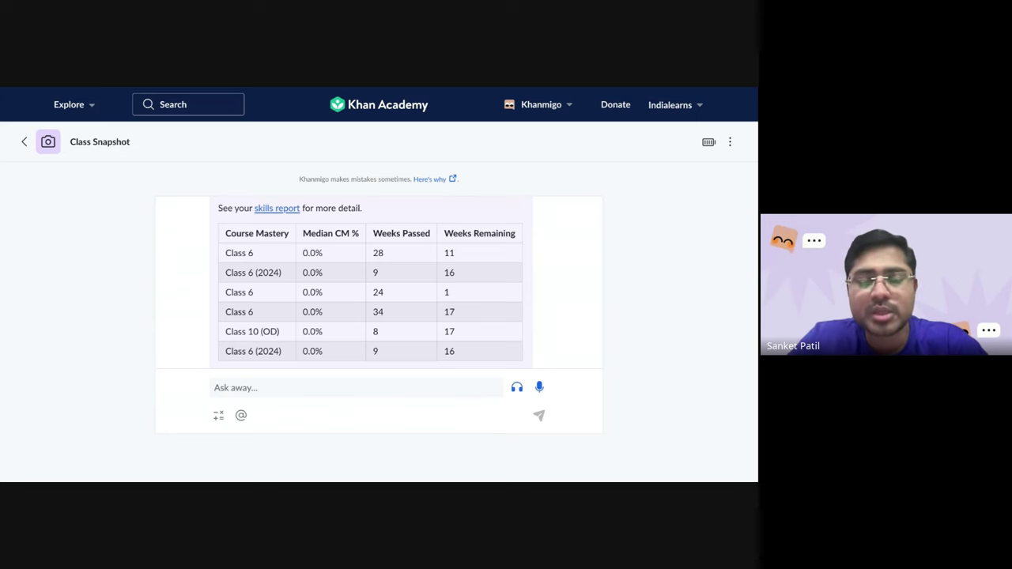
scroll(370, 282, down, 5)
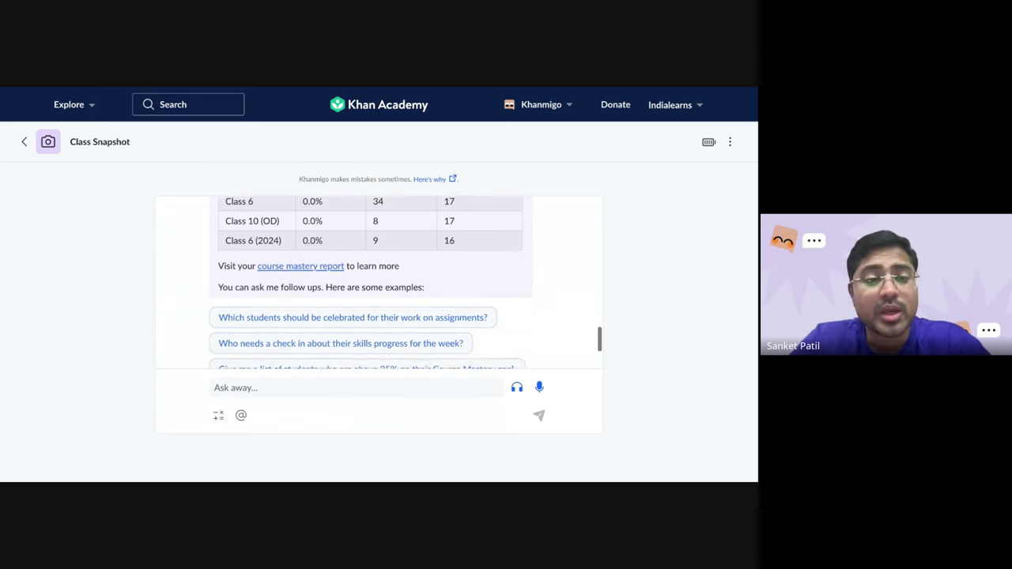
scroll(370, 282, down, 4)
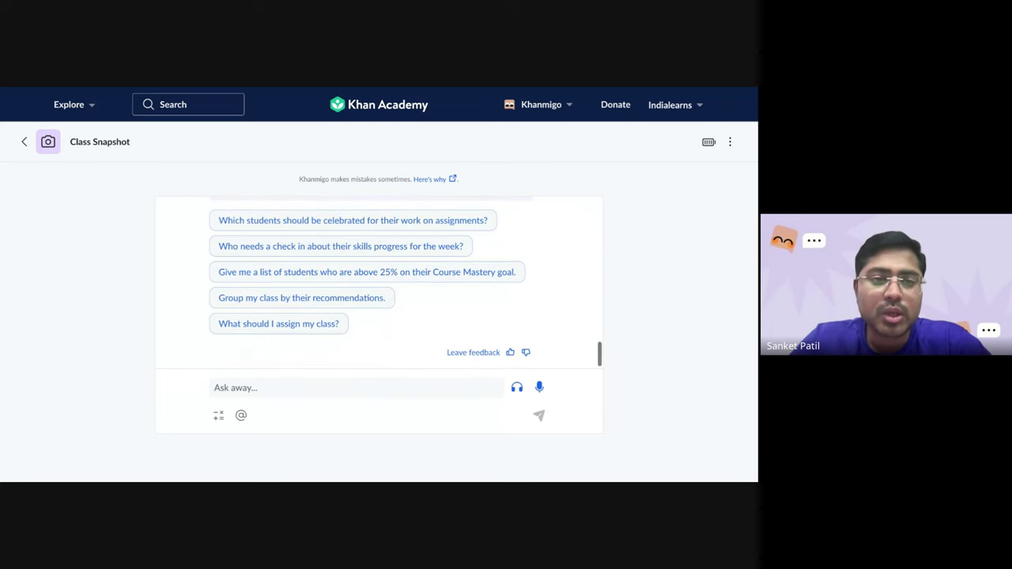
scroll(370, 282, up, 1)
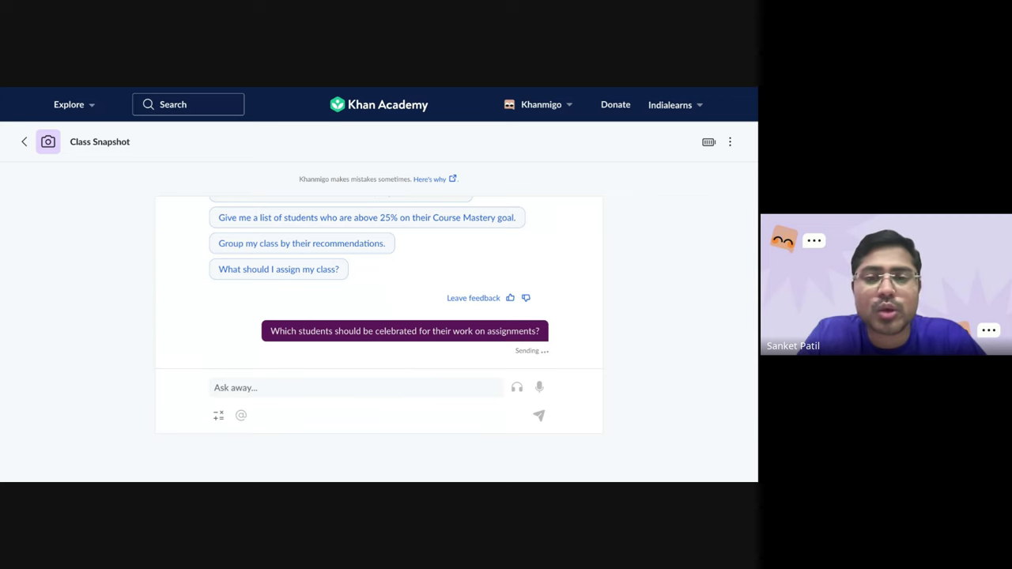
Read the reply naming the student with 222 learning minutes but 0 completed assignments.
scroll(420, 319, up, 1)
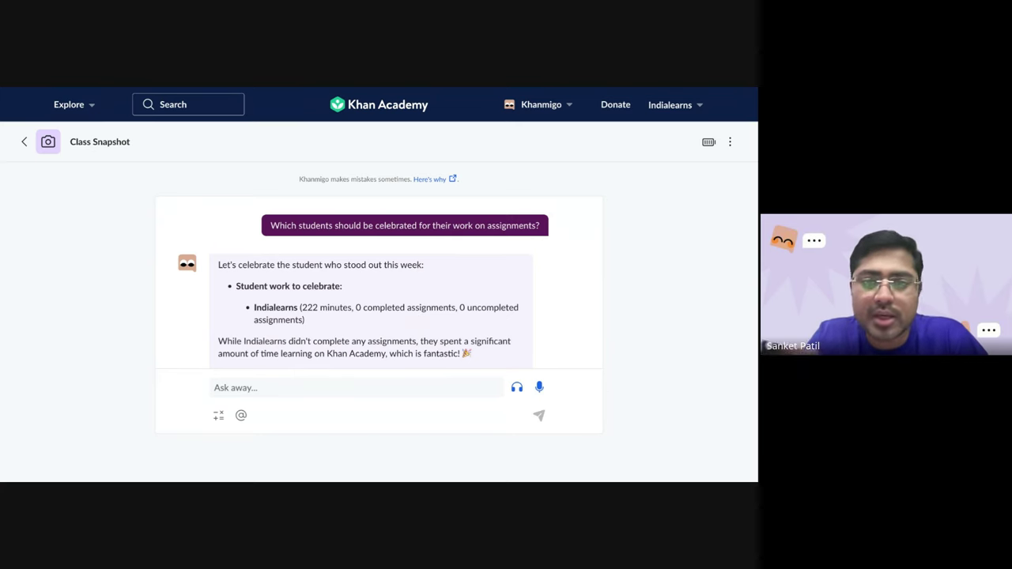
scroll(363, 284, down, 2)
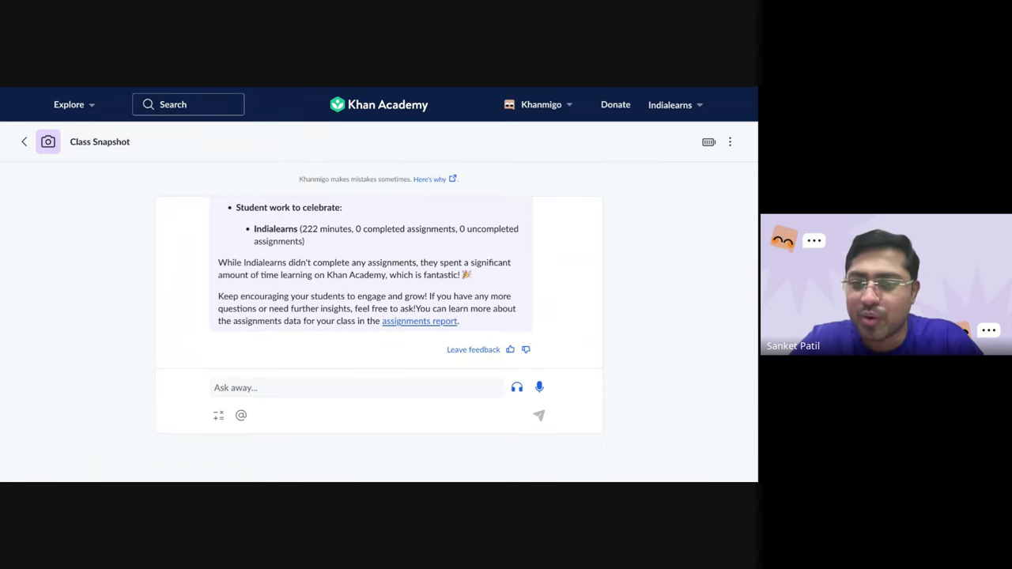
scroll(319, 236, up, 2)
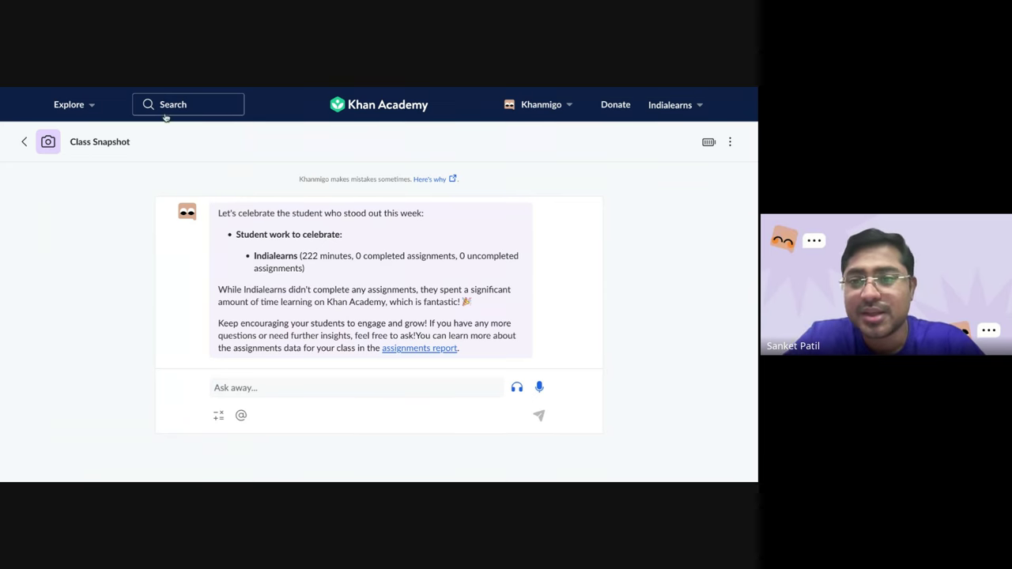
Return to the Khanmigo Tools overview and open the Multiple Choice Quiz generator.
click(25, 145)
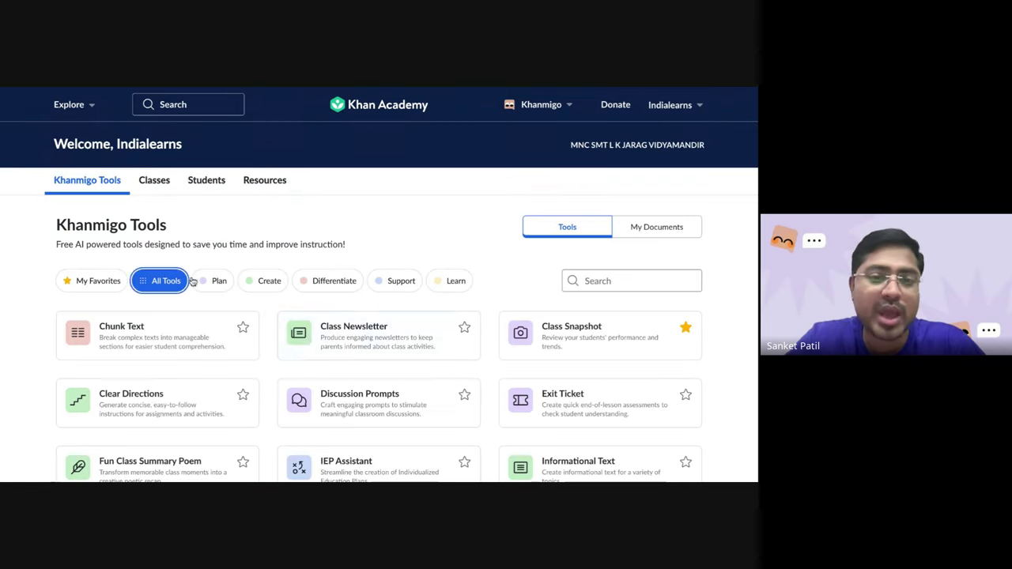
scroll(317, 352, down, 5)
scroll(320, 352, down, 2)
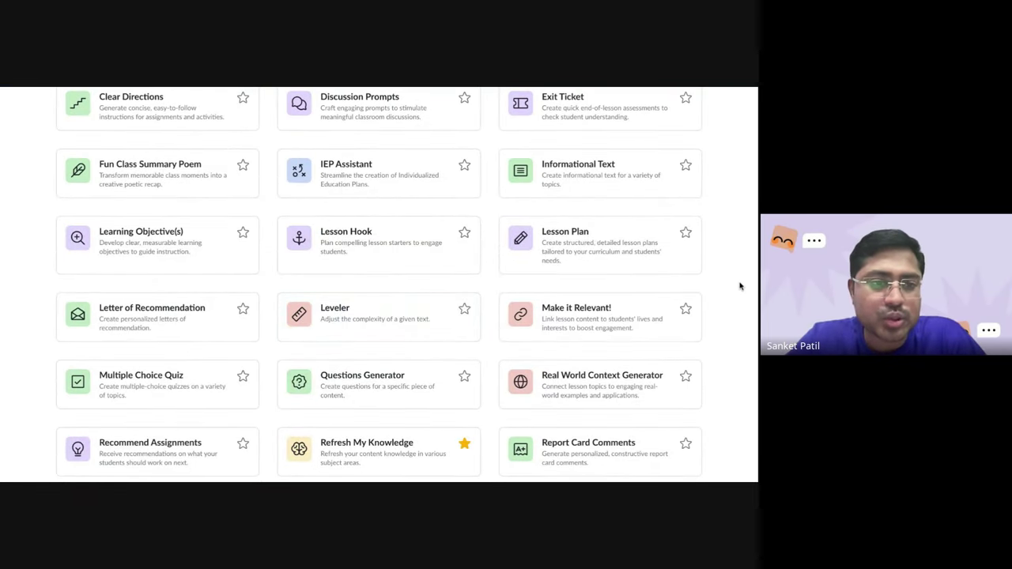
scroll(739, 289, down, 1)
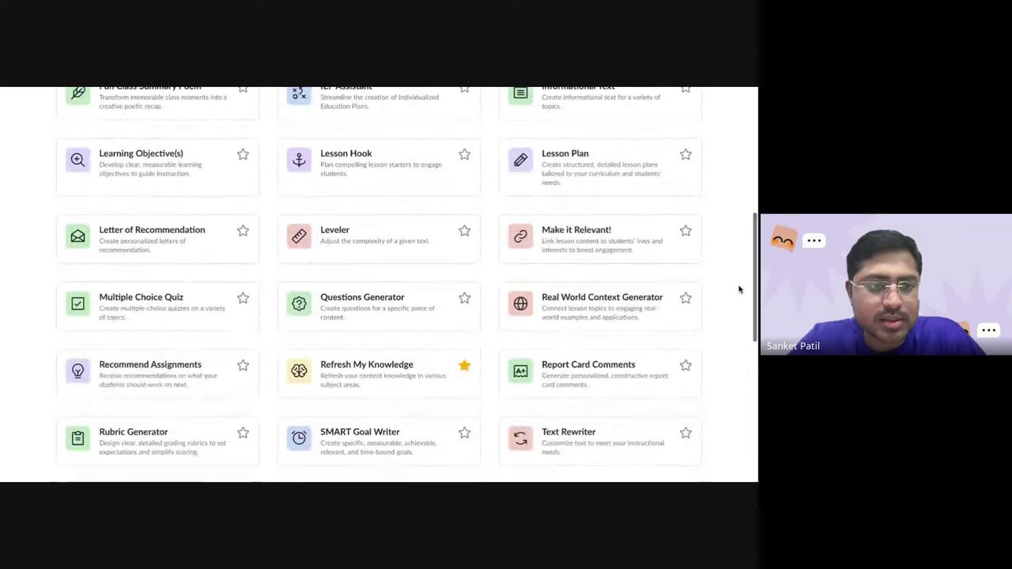
click(182, 318)
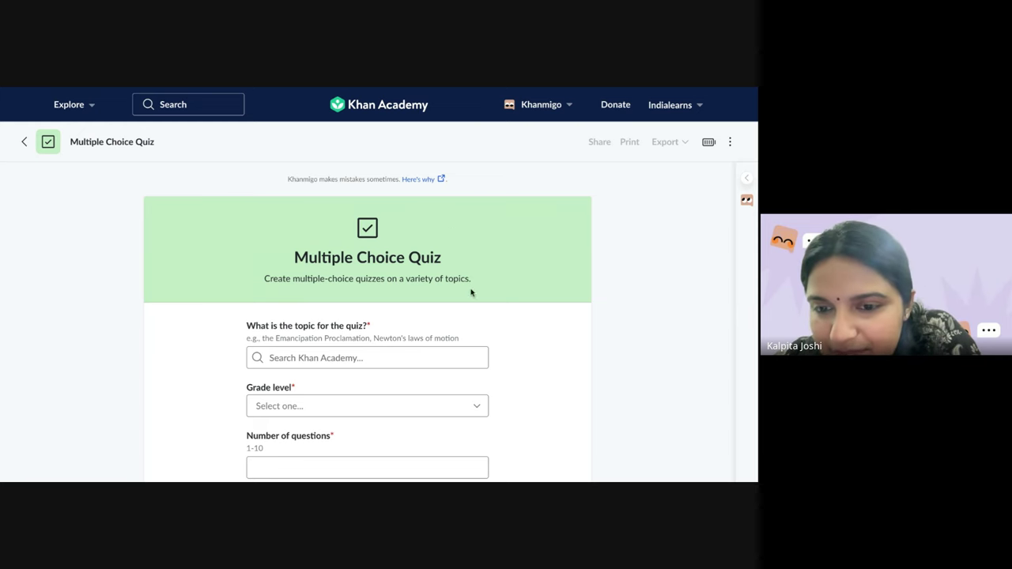
Fill the quiz form: topic Quadratic equations (High School Math India), 10 questions, 10th grade.
scroll(474, 217, down, 1)
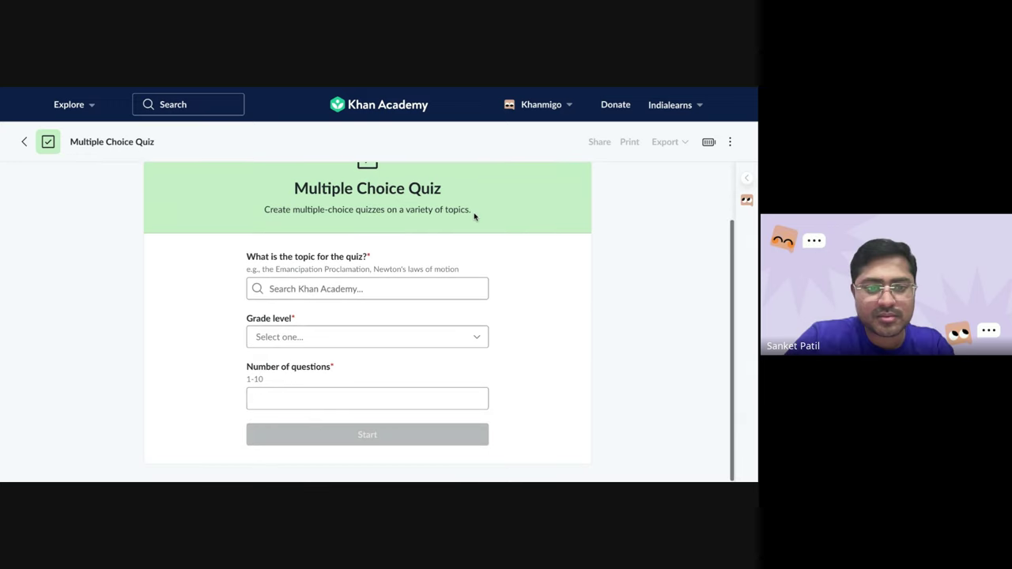
click(429, 295)
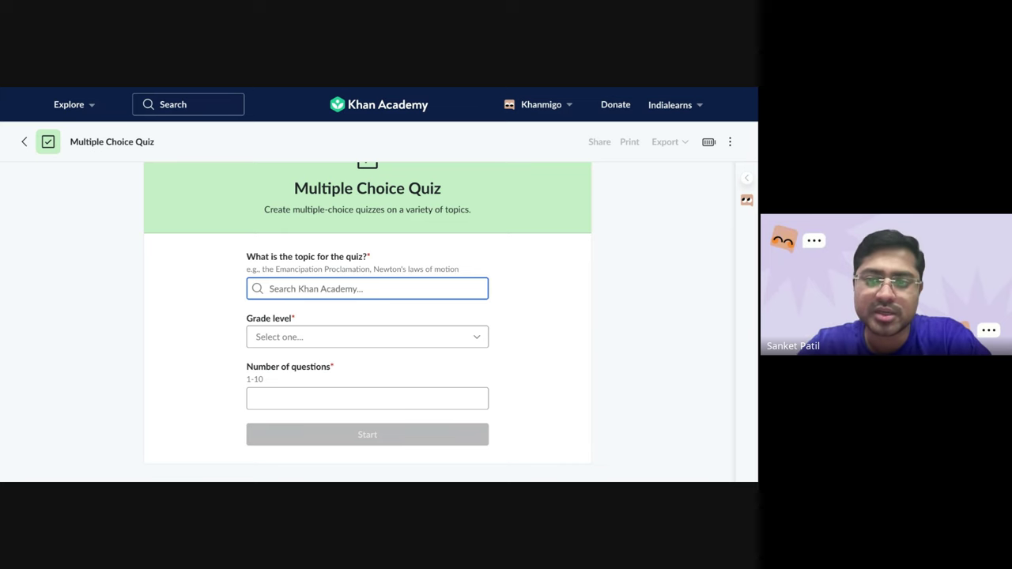
text(Qu)
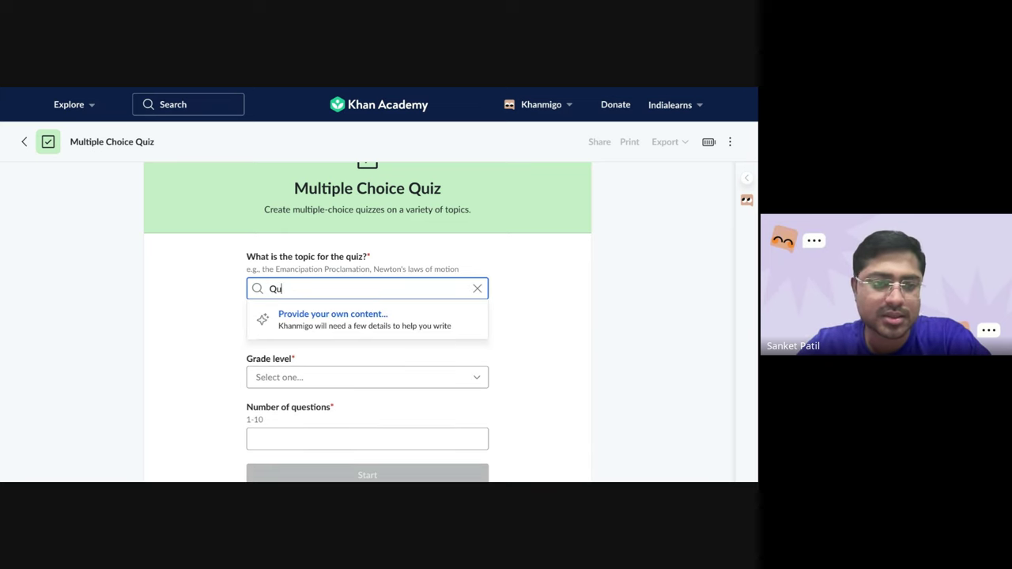
text(adratic)
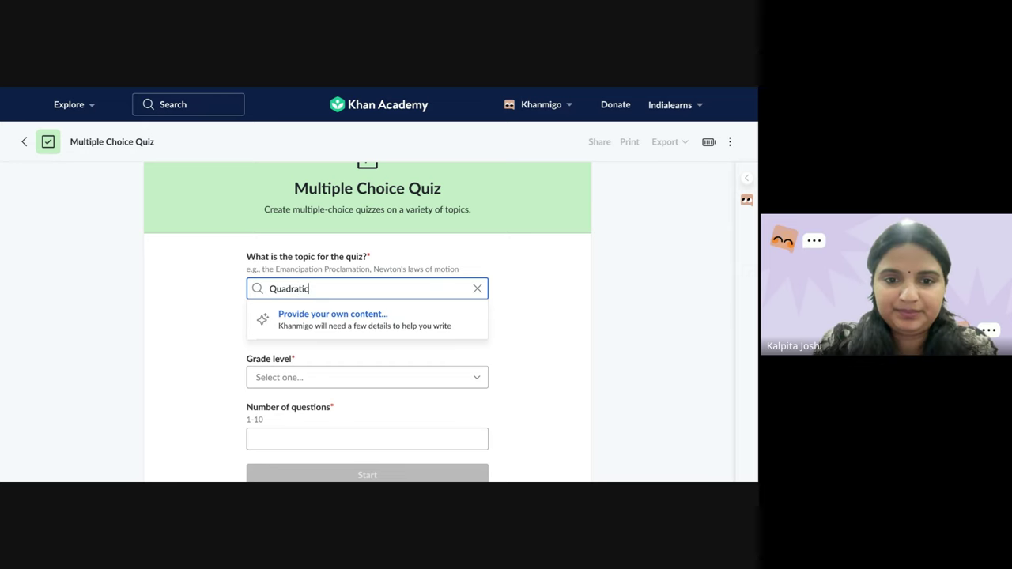
text( Eq)
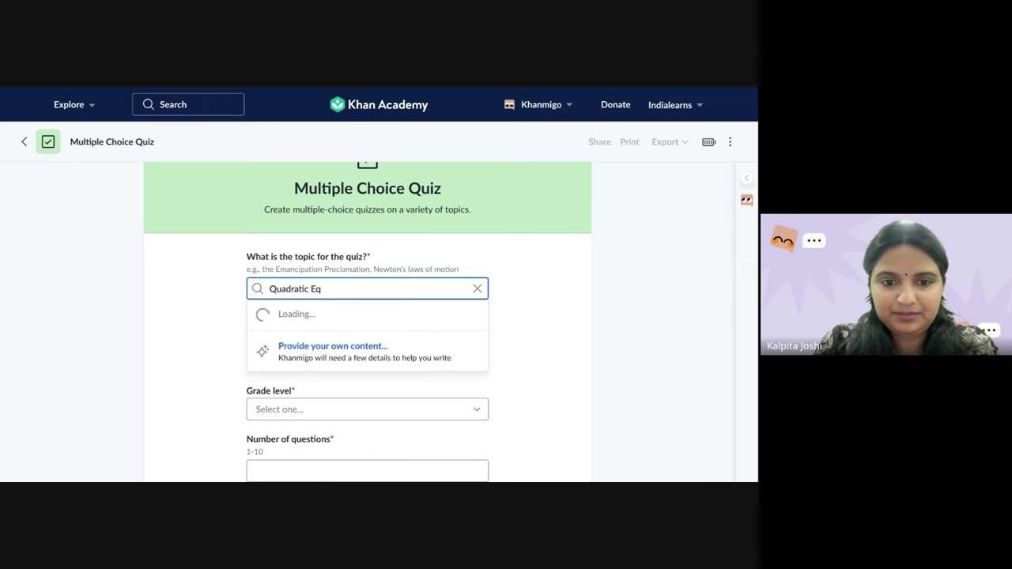
text(uations)
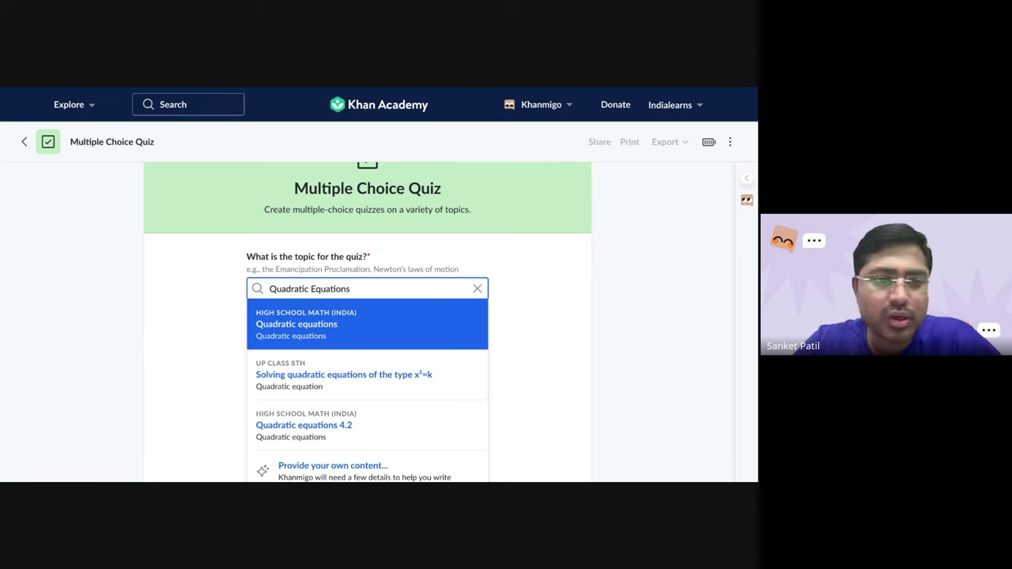
scroll(452, 349, down, 1)
click(400, 271)
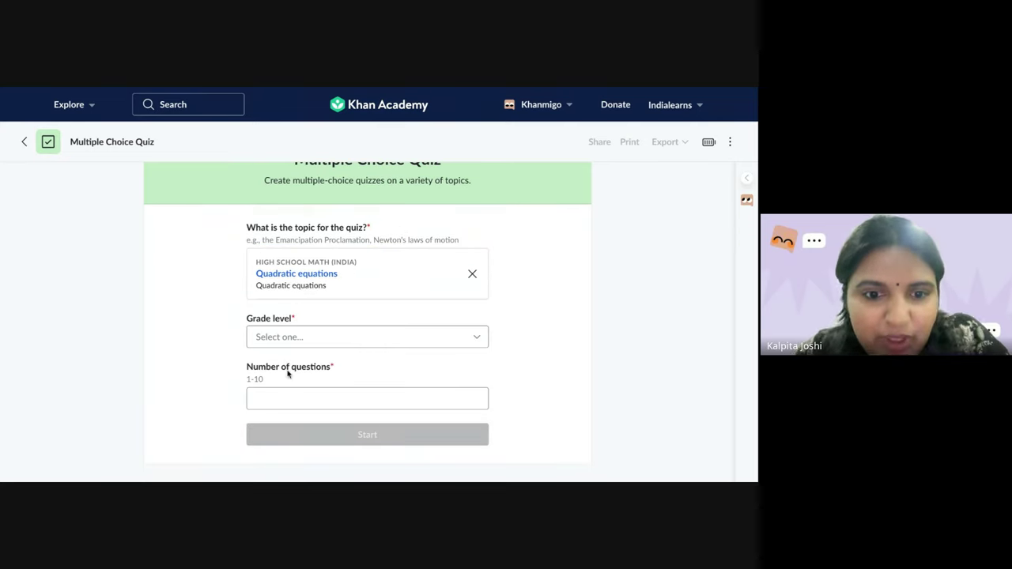
click(286, 401)
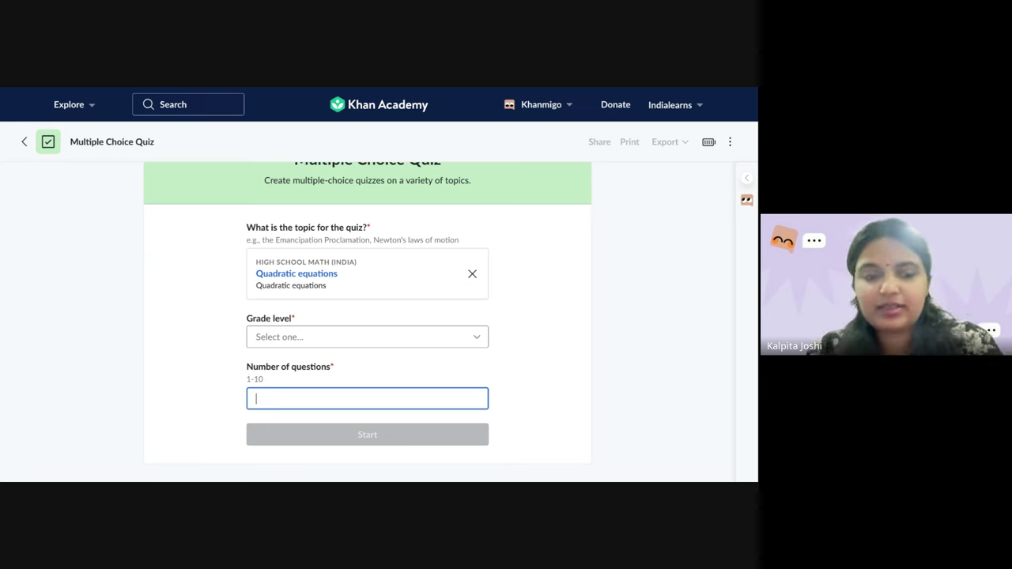
text(10)
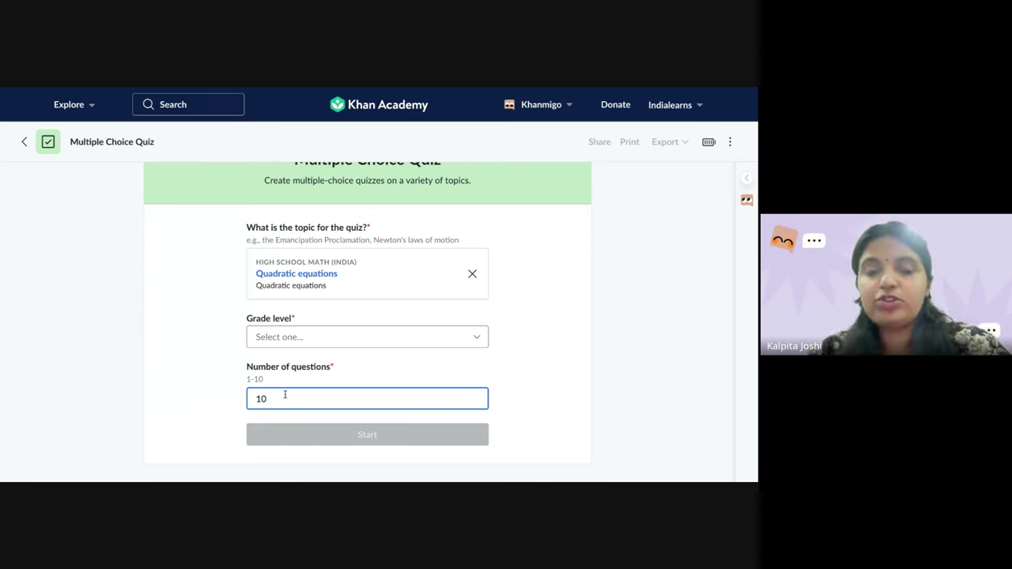
click(299, 334)
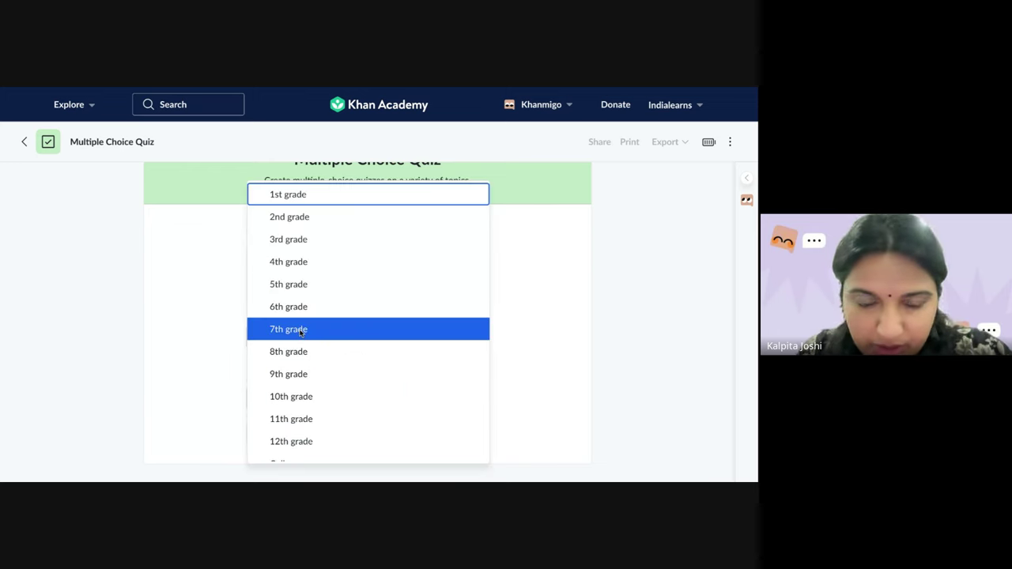
click(292, 396)
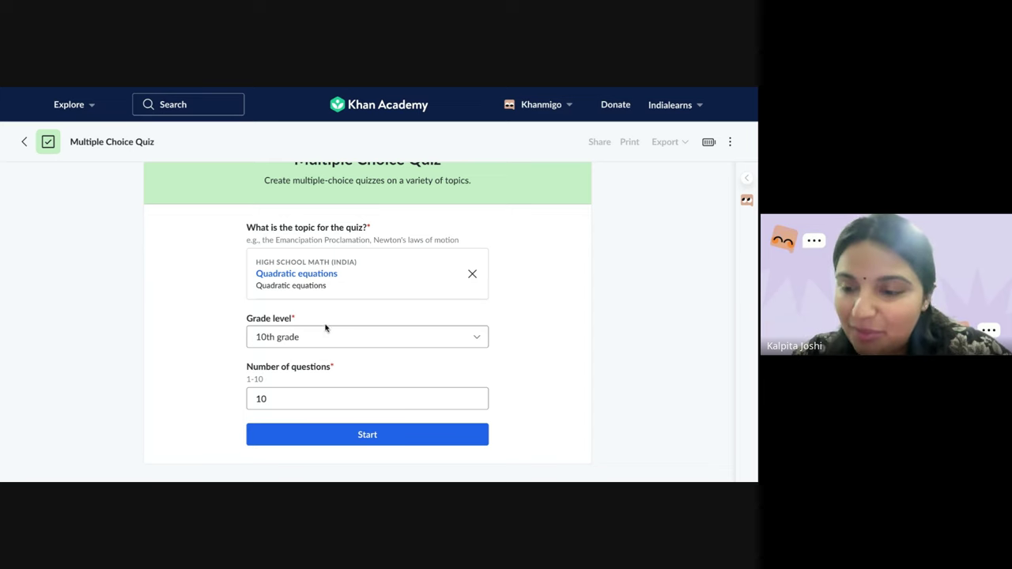
click(393, 436)
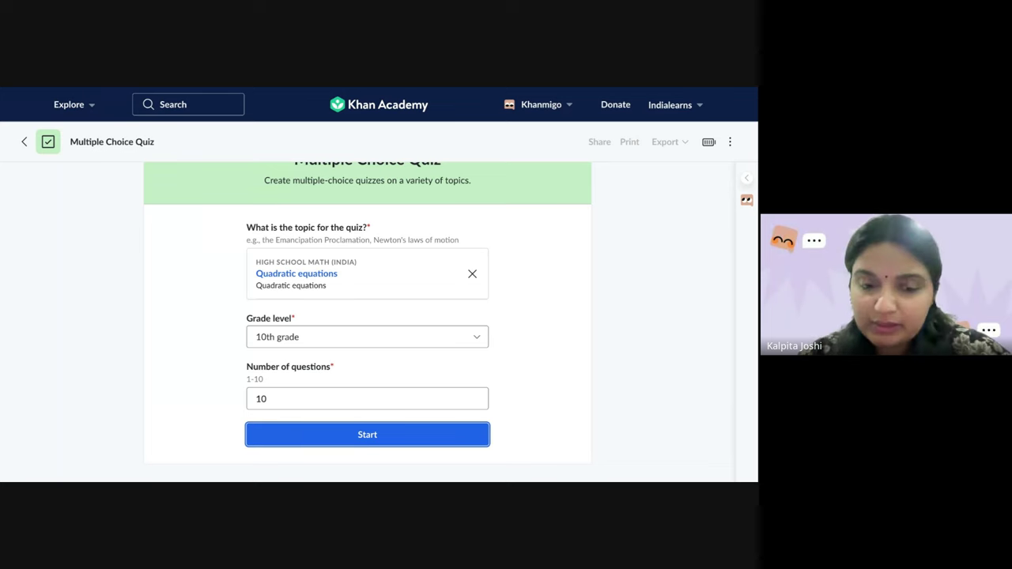
Generate the quiz and scroll through its answer key down to question 10.
key(Return)
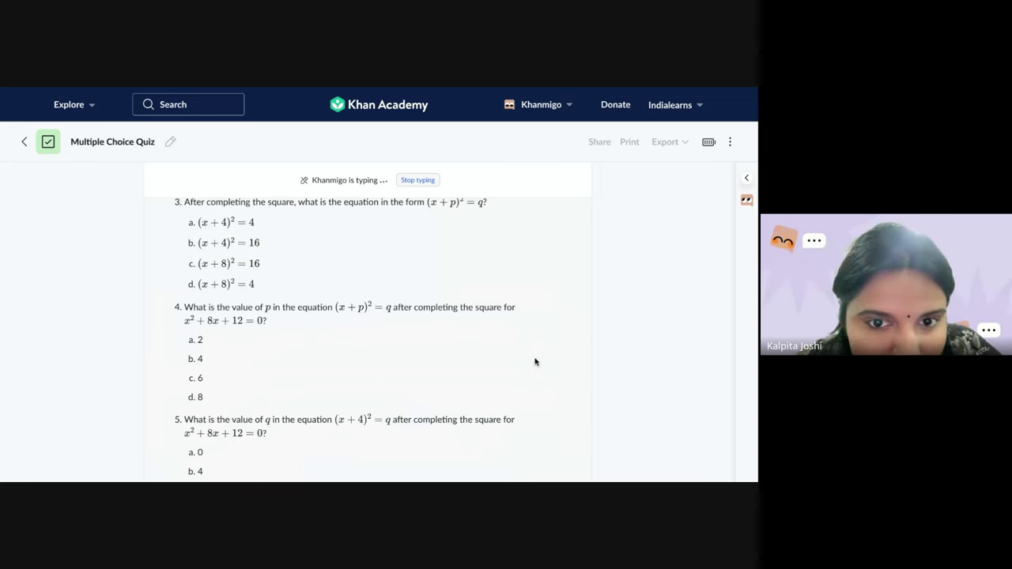
scroll(534, 362, up, 5)
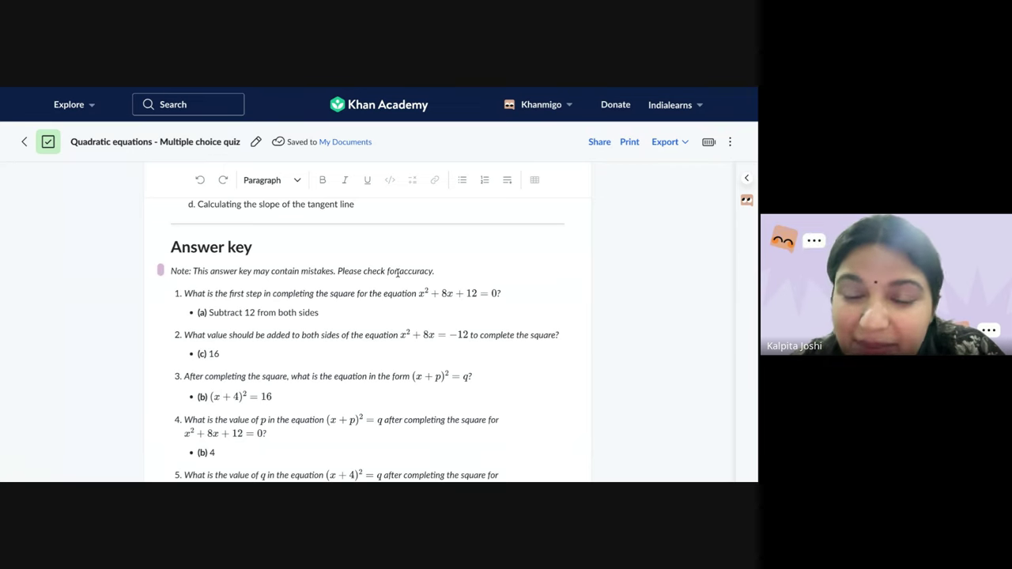
scroll(394, 370, down, 3)
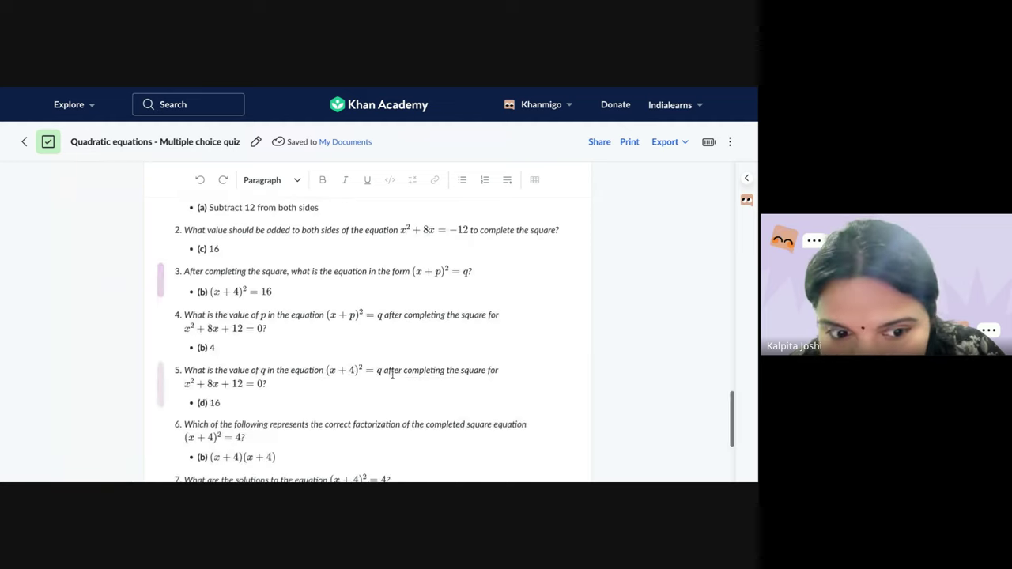
scroll(392, 375, down, 1)
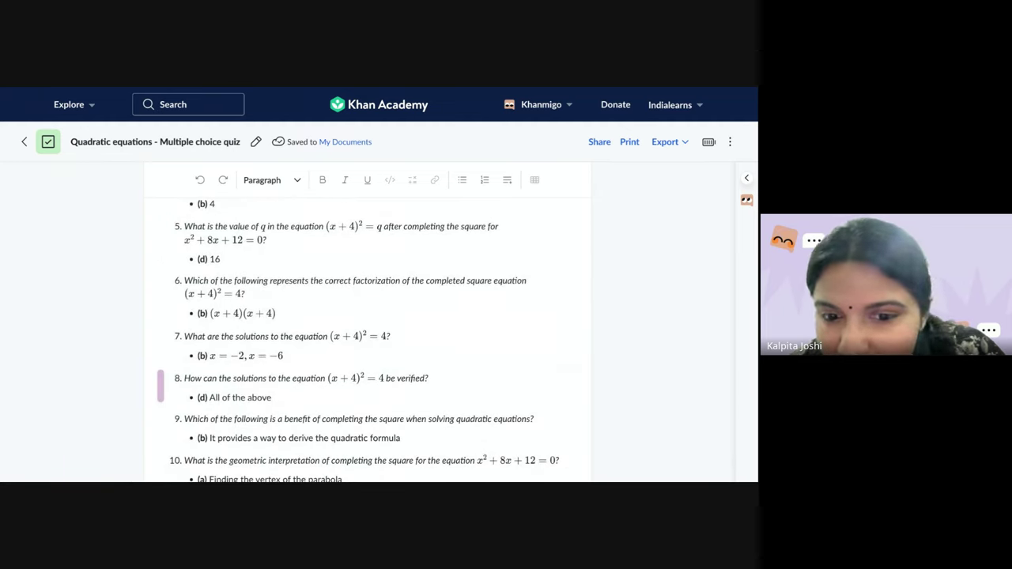
scroll(392, 375, down, 1)
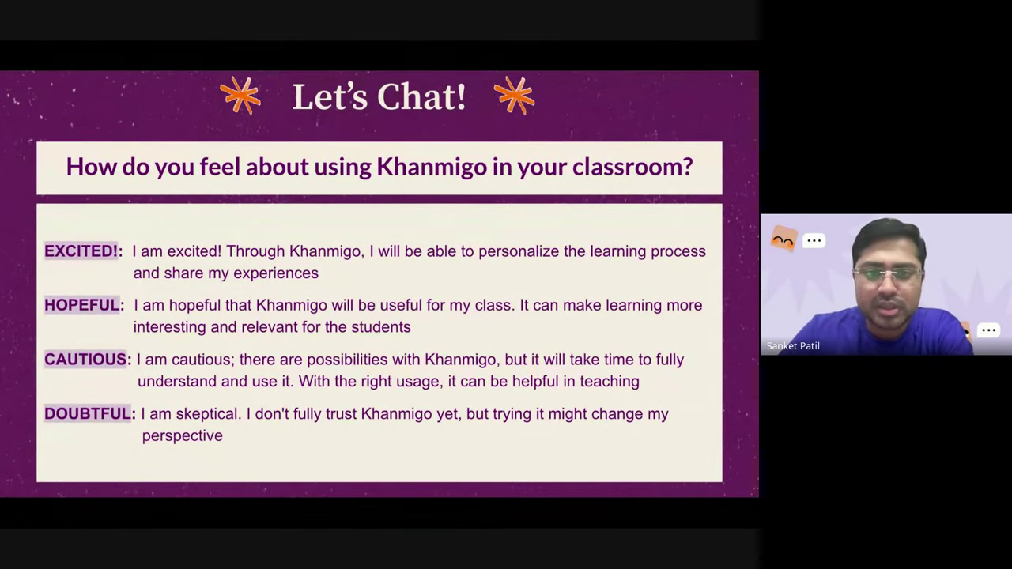
Advance from the Let's Chat! slide to the closing Thank you! slide.
key(Right)
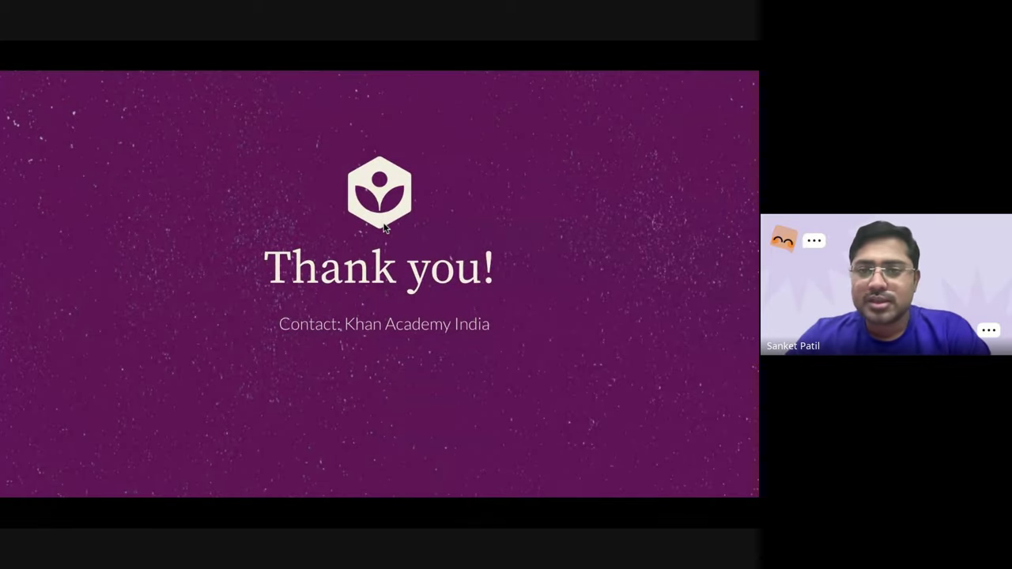